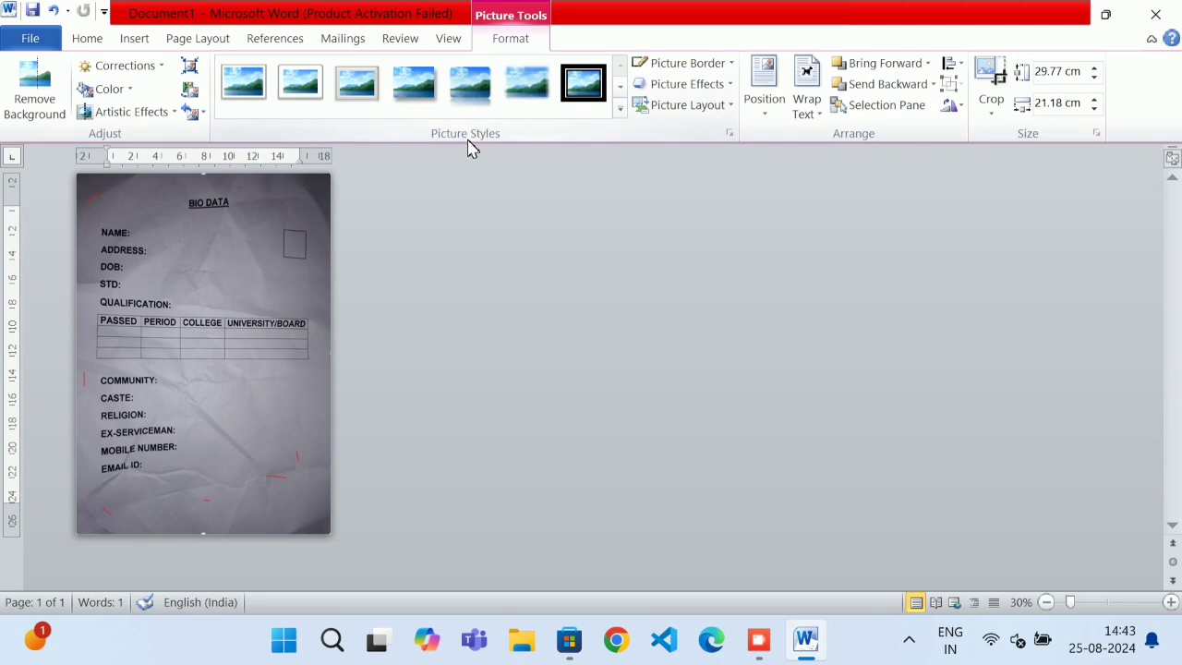
click(377, 305)
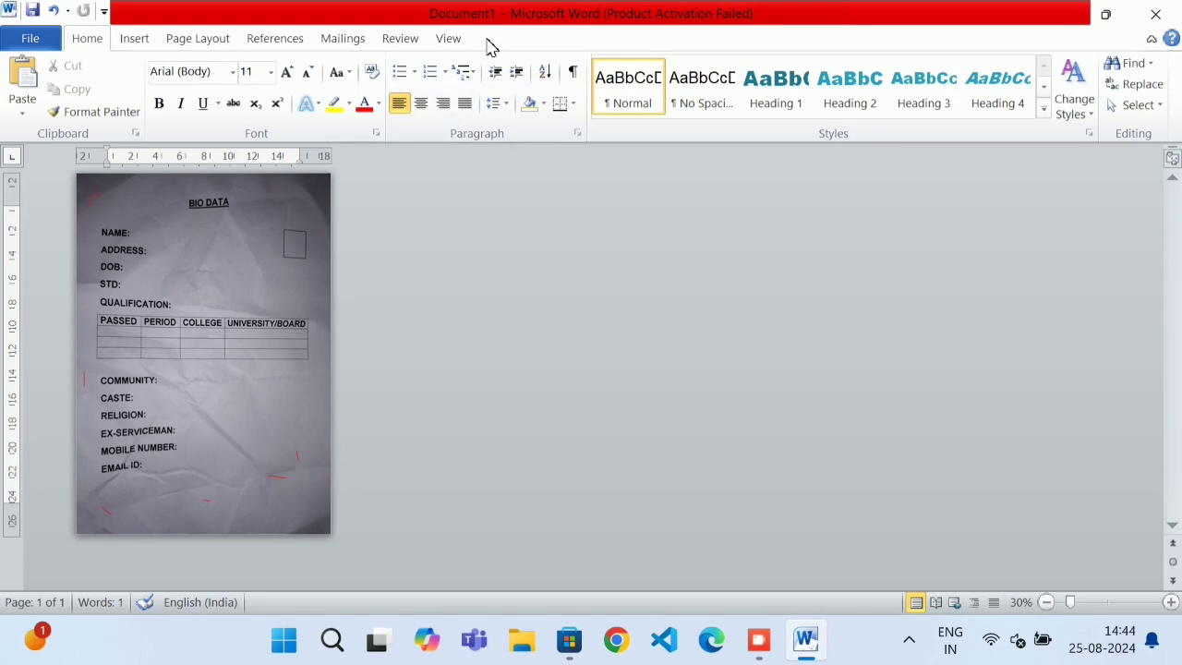
click(319, 254)
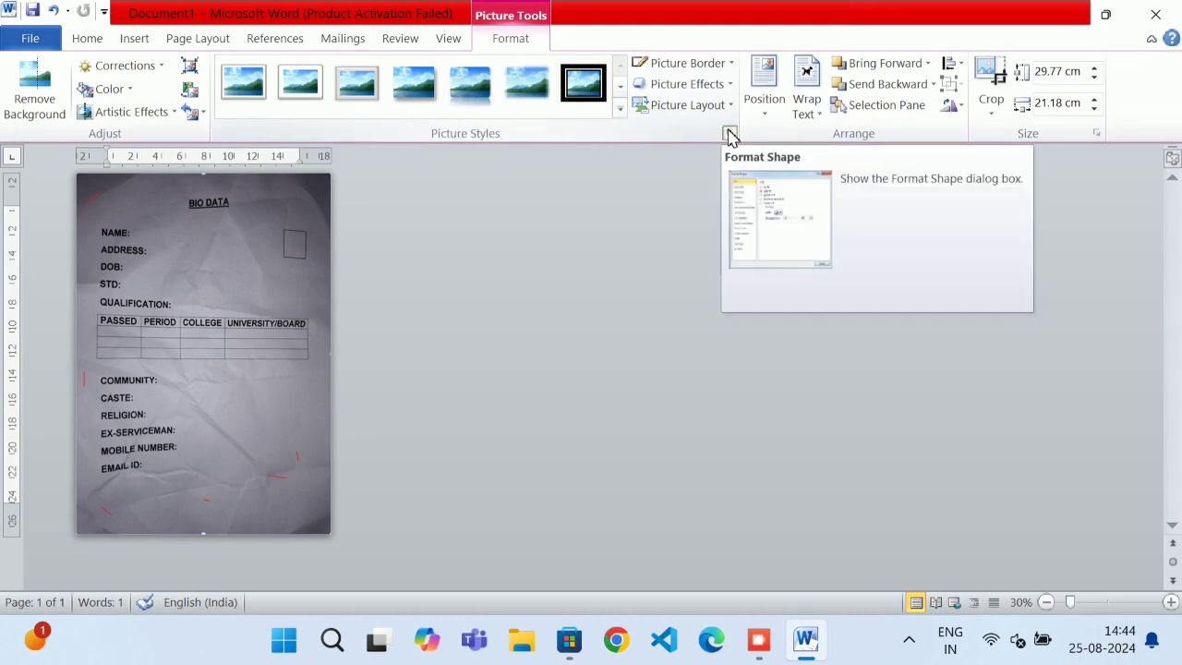
click(522, 265)
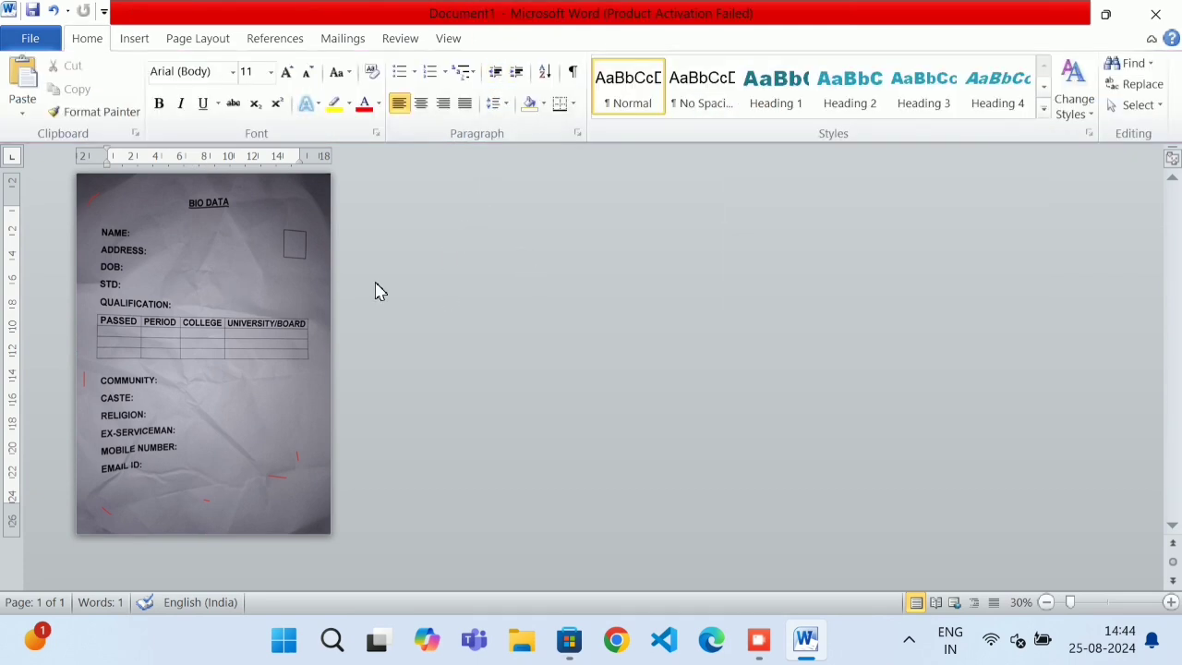
Step: Open the formatting settings of the scanned BIO DATA picture, sharpen it to 60% and set its brightness to 54%
click(282, 286)
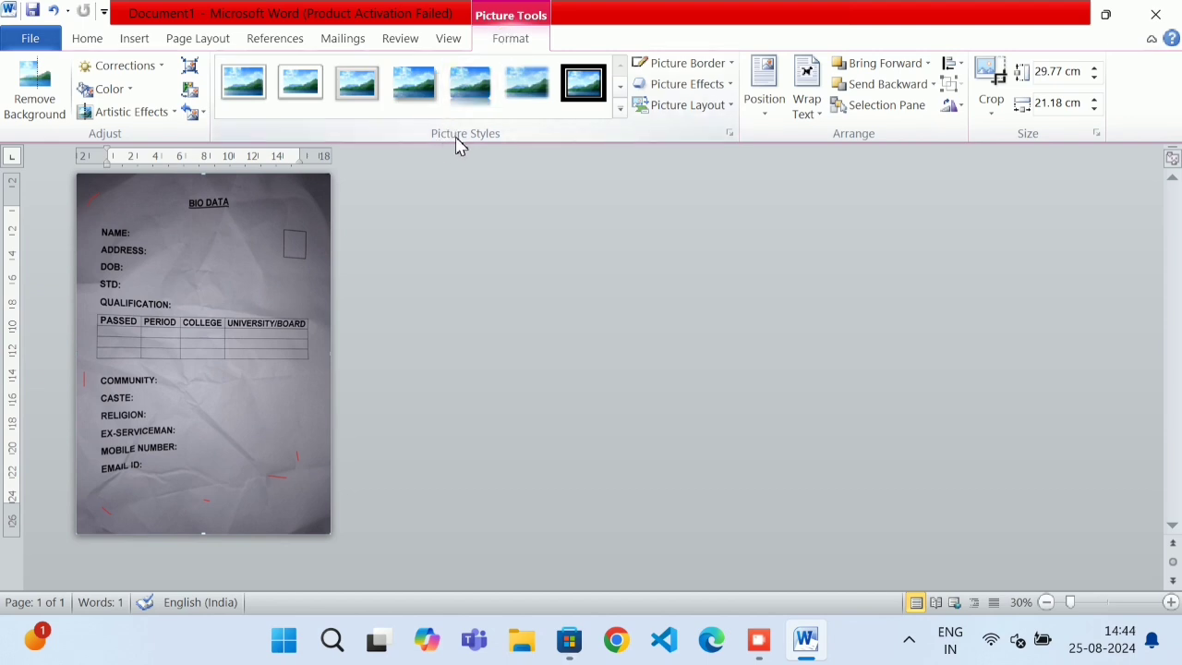
click(729, 135)
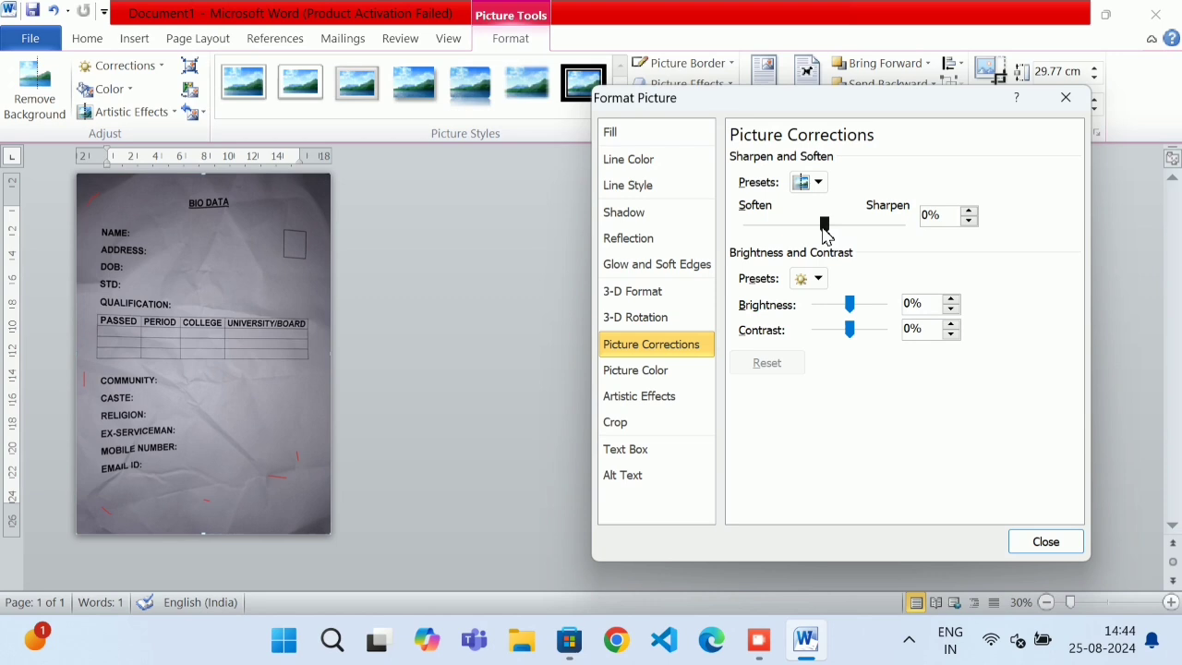
drag(825, 230, 884, 250)
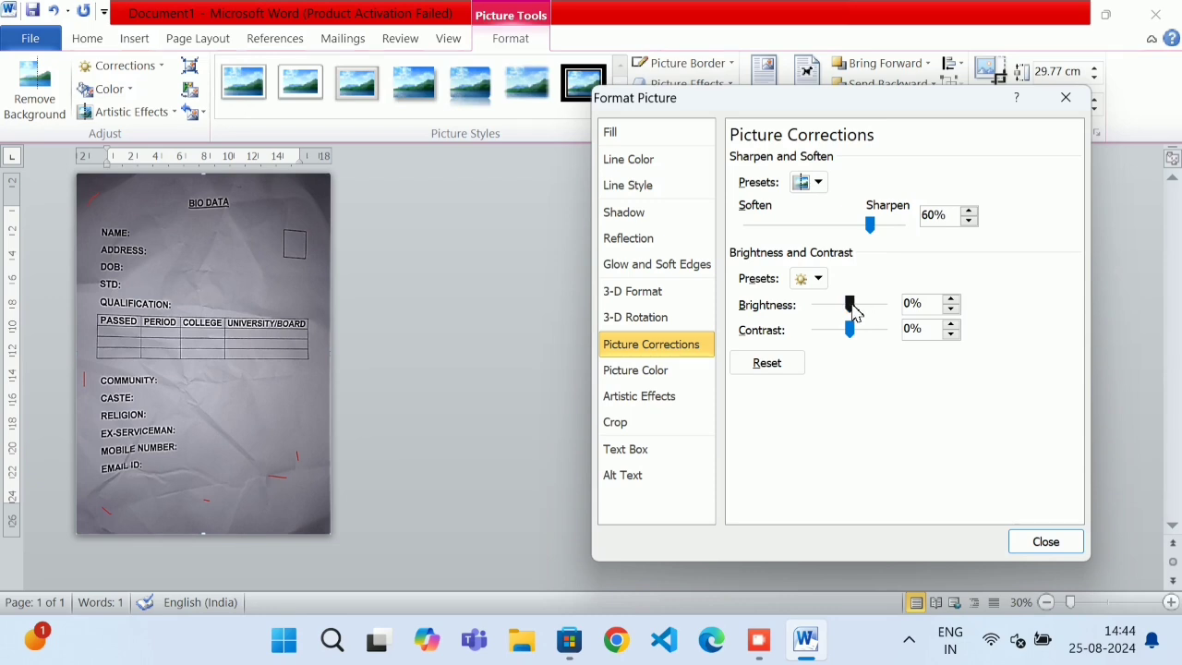
drag(851, 307, 875, 314)
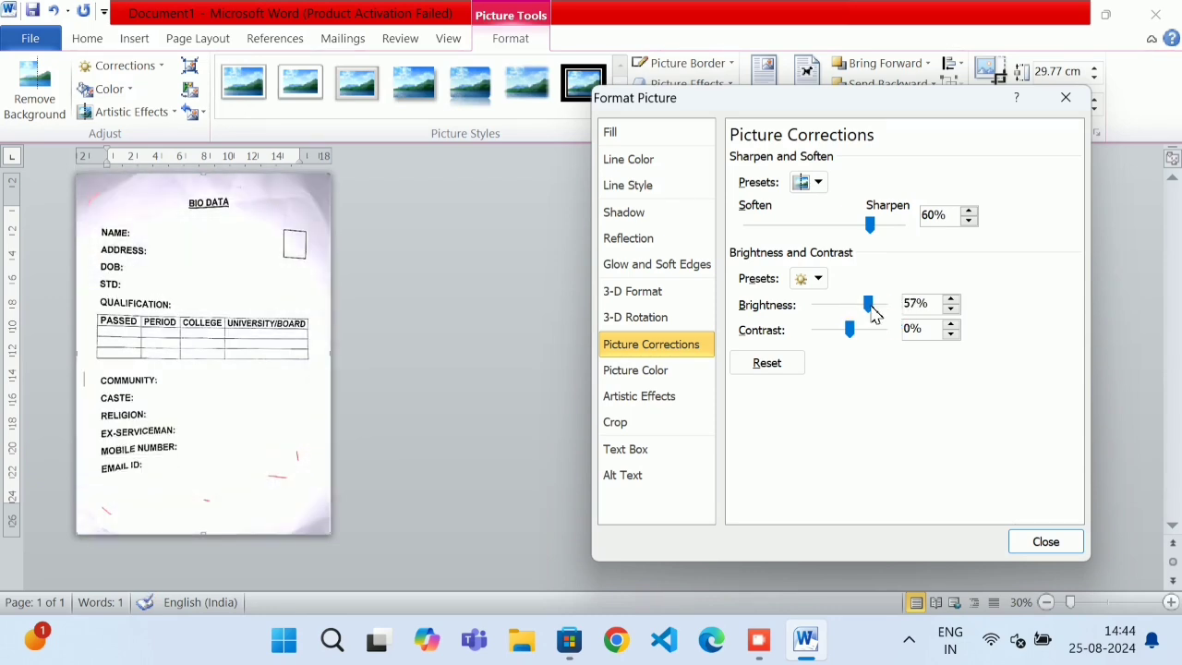
click(823, 305)
click(822, 305)
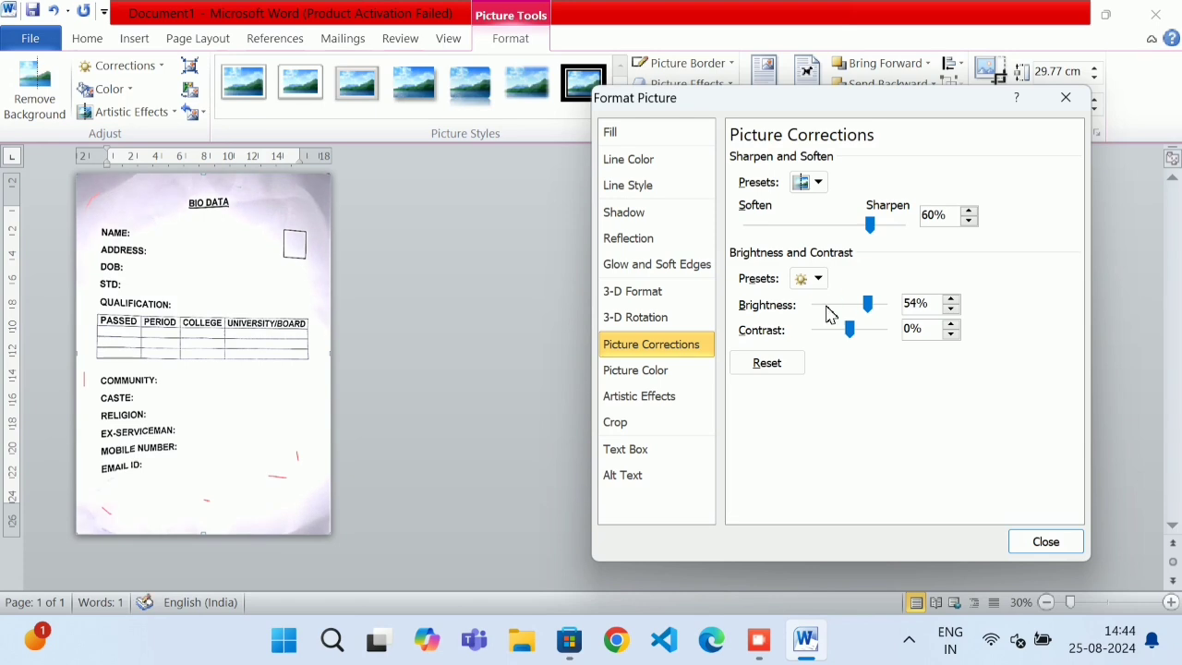
Step: Set the scanned picture's contrast to 65%
click(868, 331)
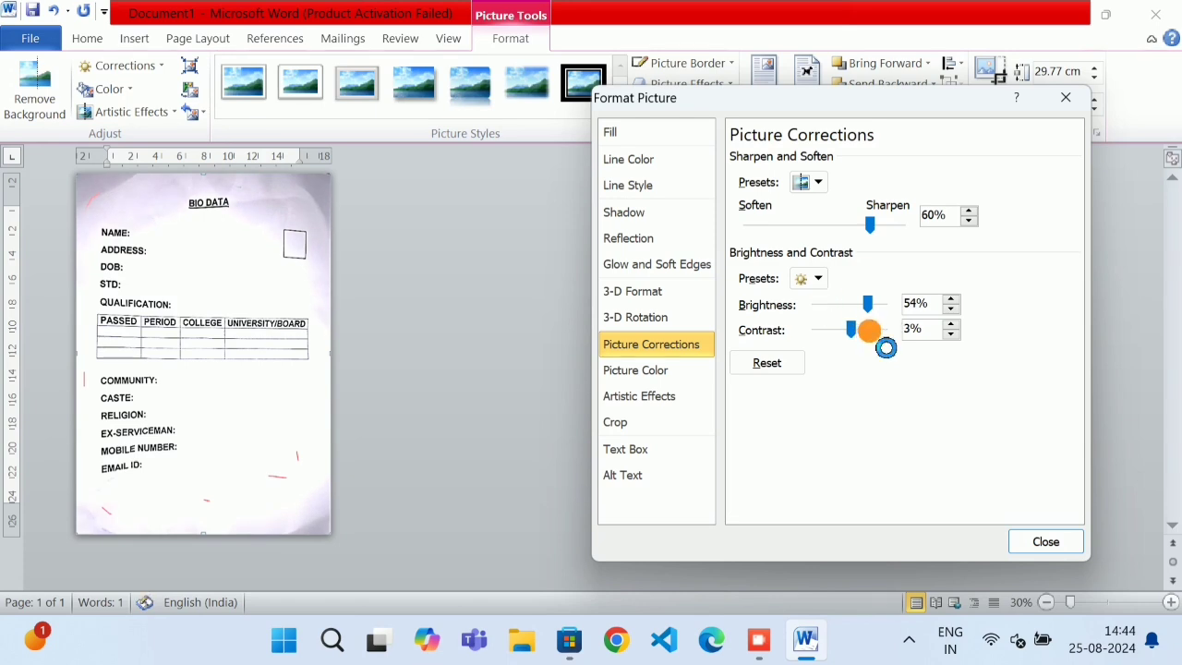
click(868, 330)
click(868, 331)
click(869, 331)
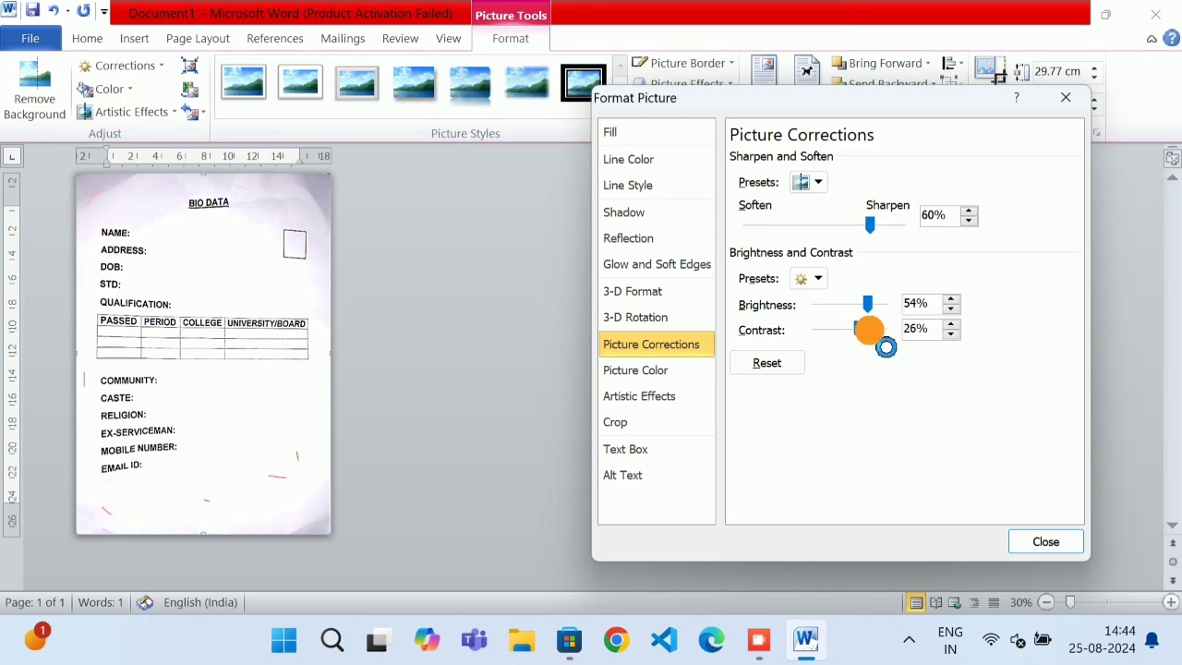
click(861, 323)
click(860, 328)
click(878, 332)
click(877, 331)
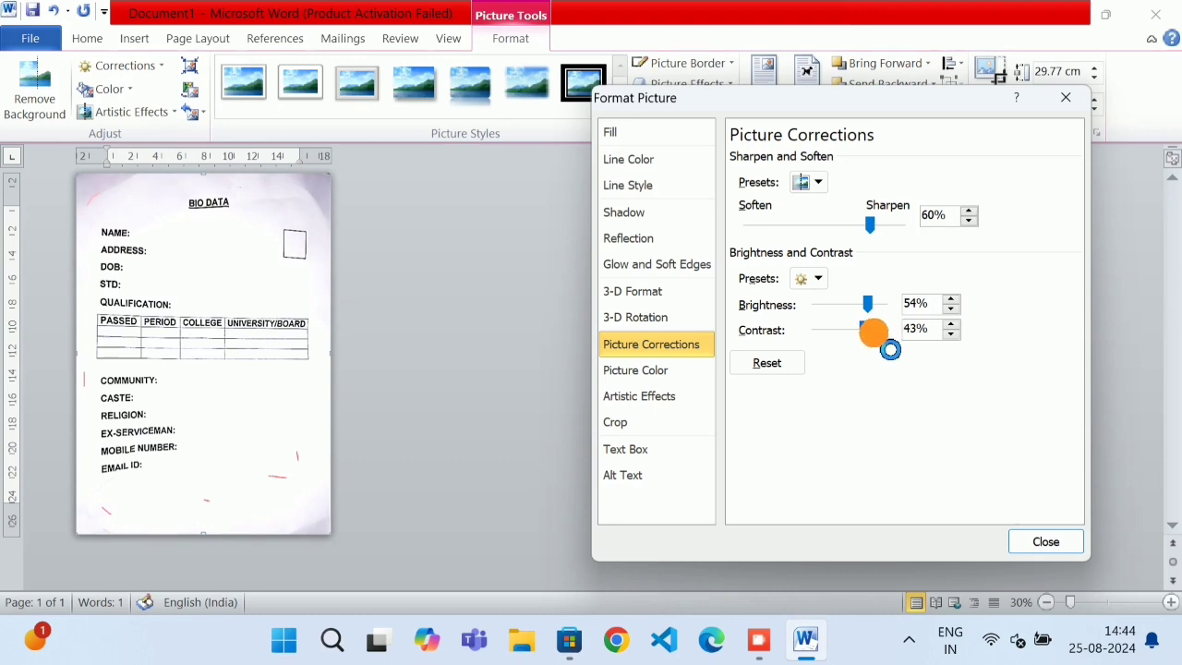
click(877, 331)
click(877, 330)
click(877, 332)
click(880, 334)
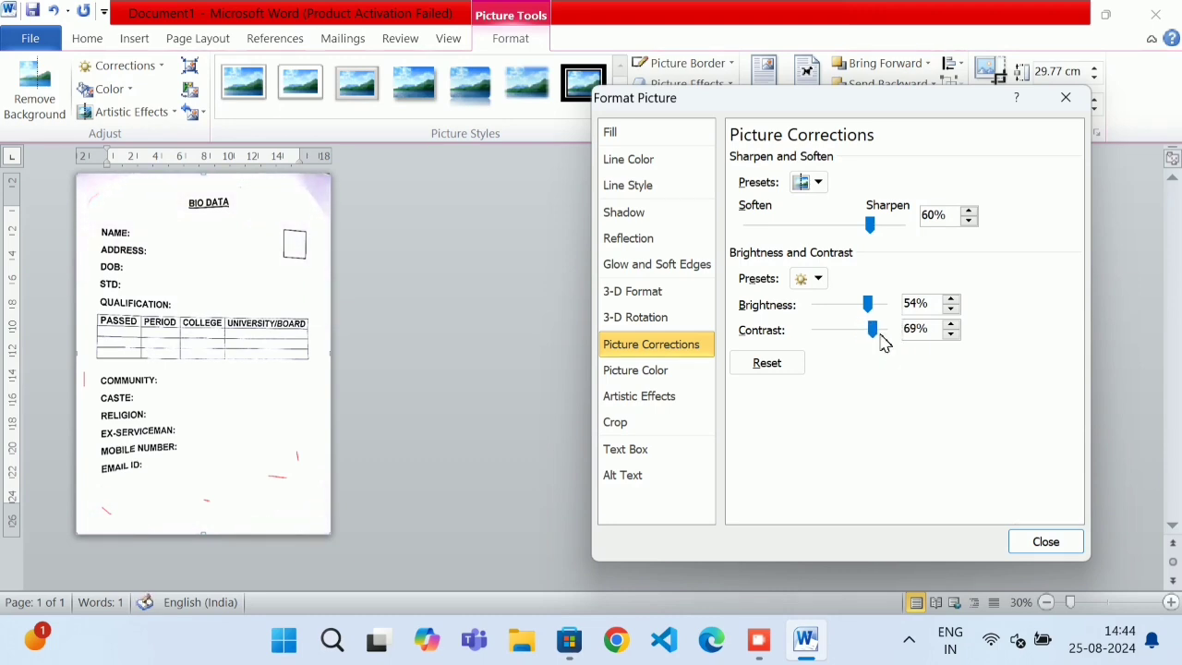
click(857, 333)
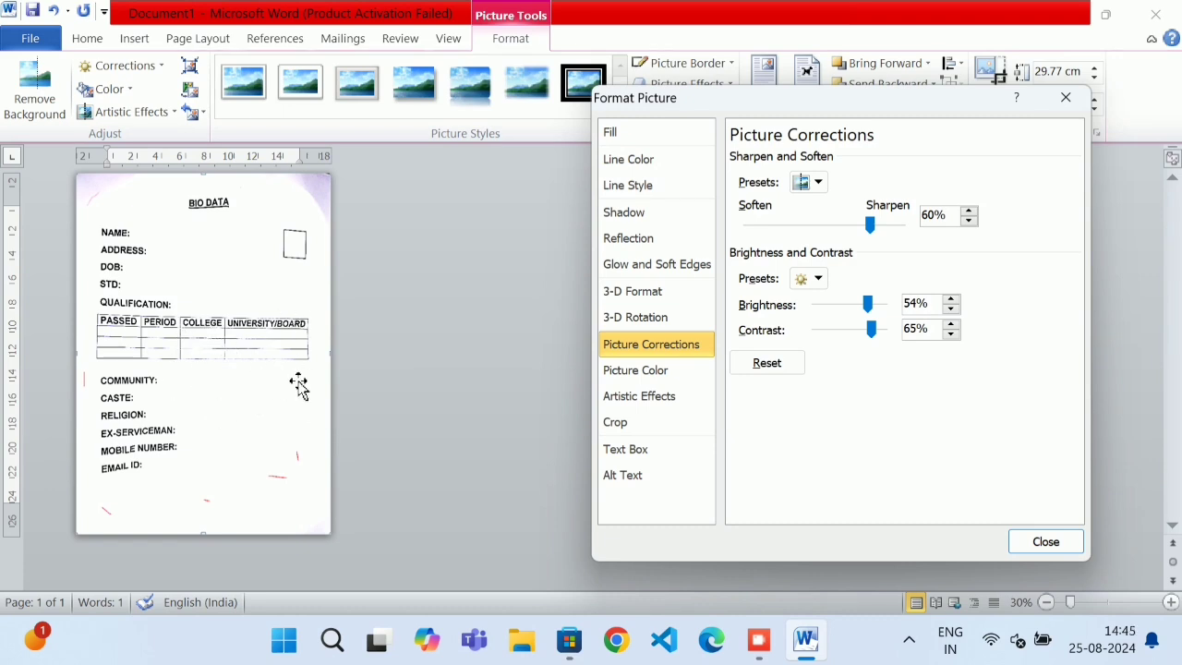
Step: Raise the scanned picture's sharpening to 98% and close its formatting settings
mouse_move(886, 226)
mouse_down()
mouse_move(920, 240)
mouse_move(905, 229)
mouse_up()
click(905, 229)
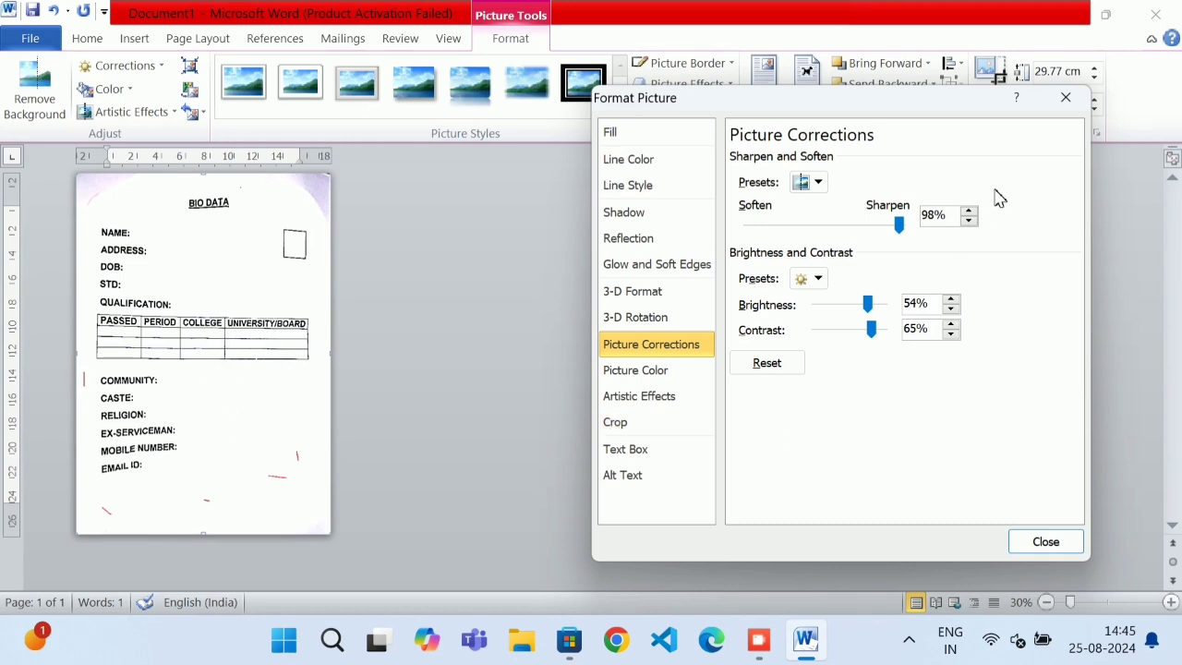
click(1064, 98)
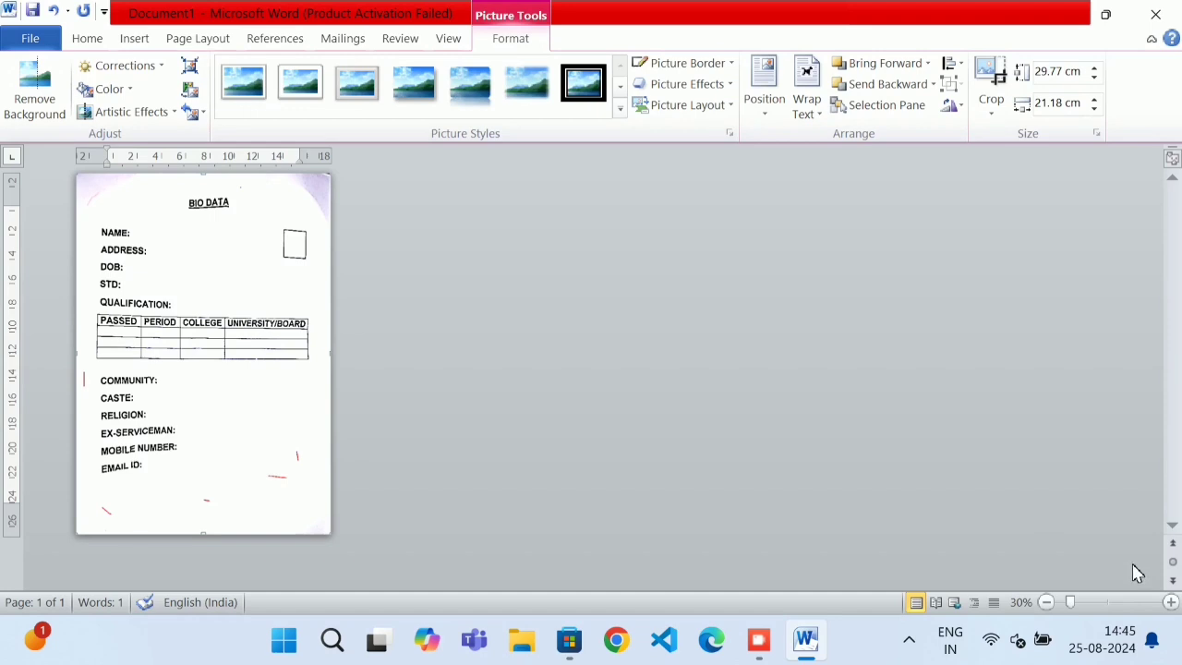
Step: Draw a rectangle about 4.35 cm high and 9.33 cm wide over the shadowed upper-right corner of the page
click(1169, 602)
click(1169, 602)
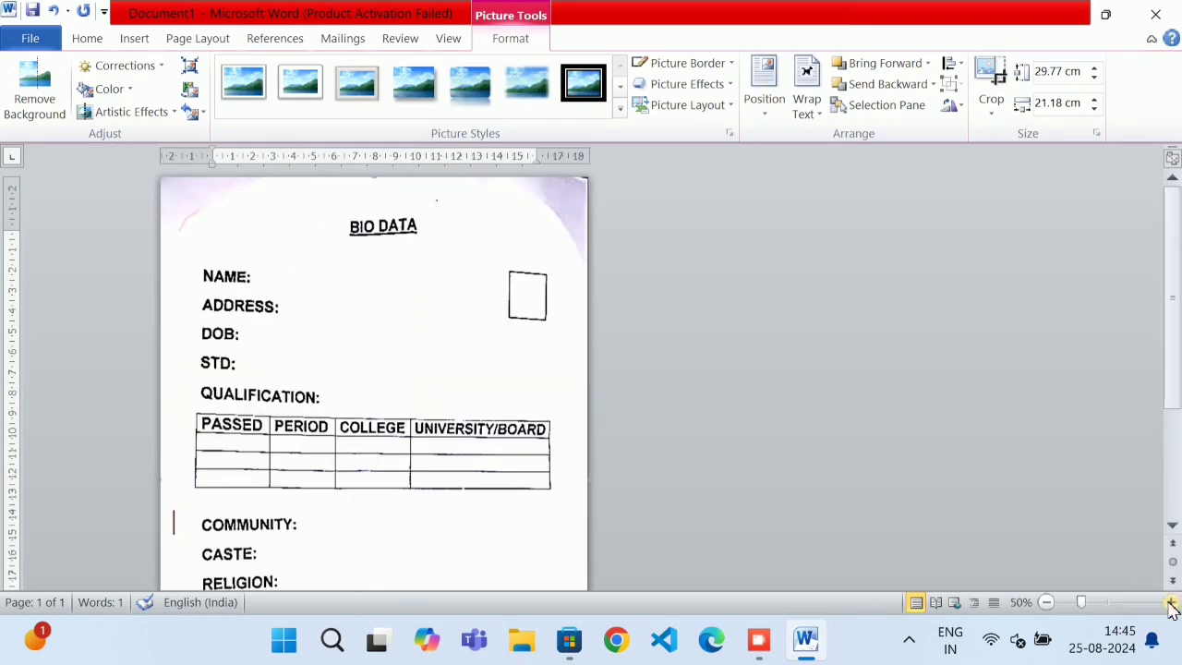
click(1169, 602)
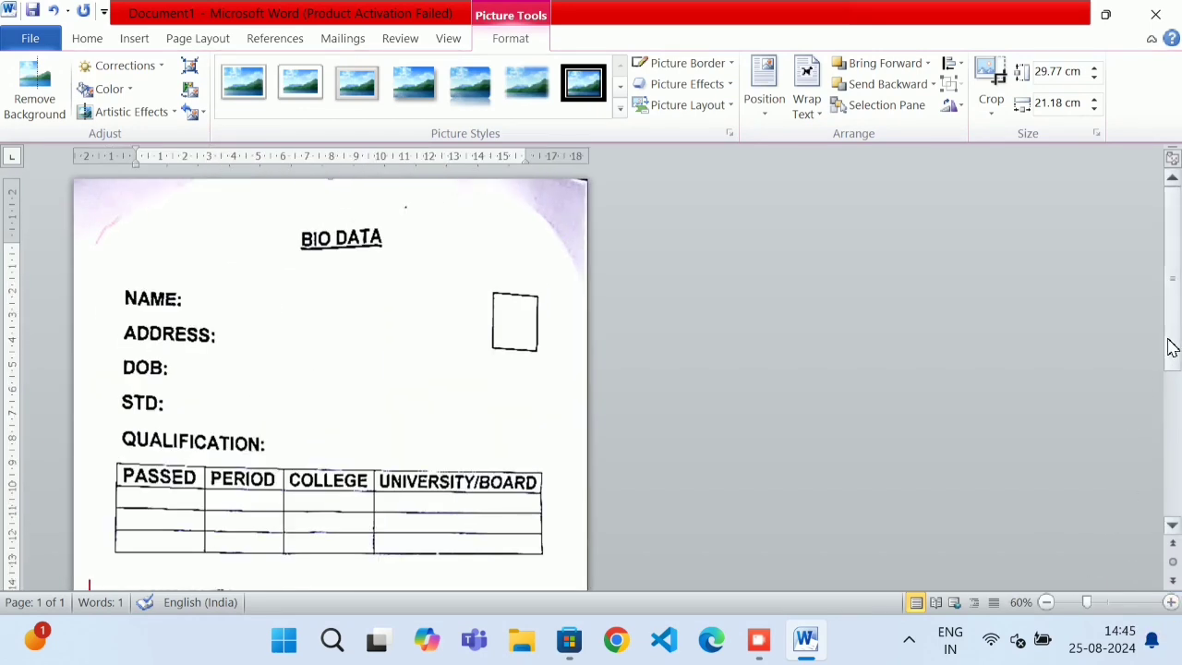
drag(1168, 343, 1174, 317)
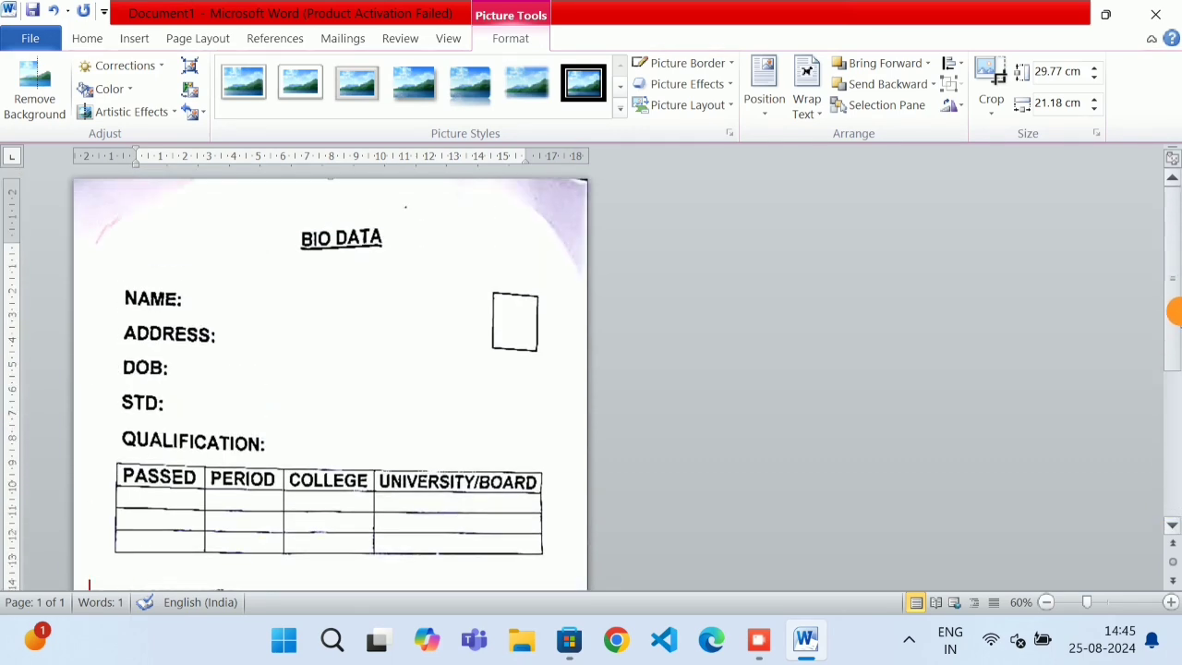
click(136, 41)
click(270, 98)
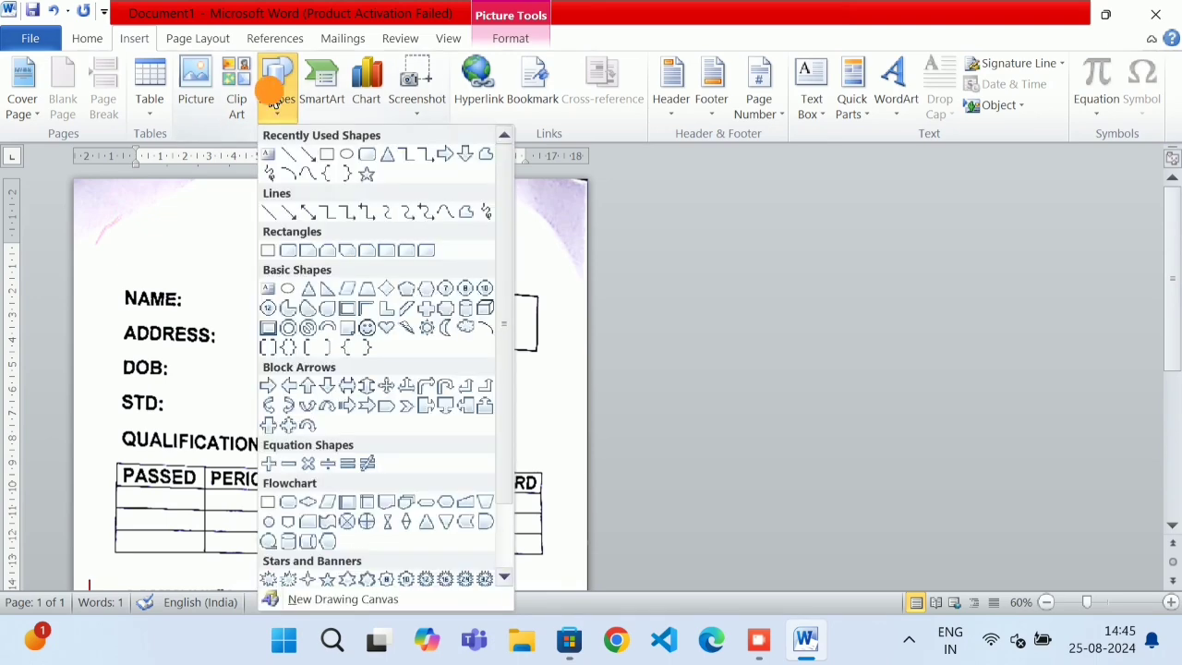
click(327, 154)
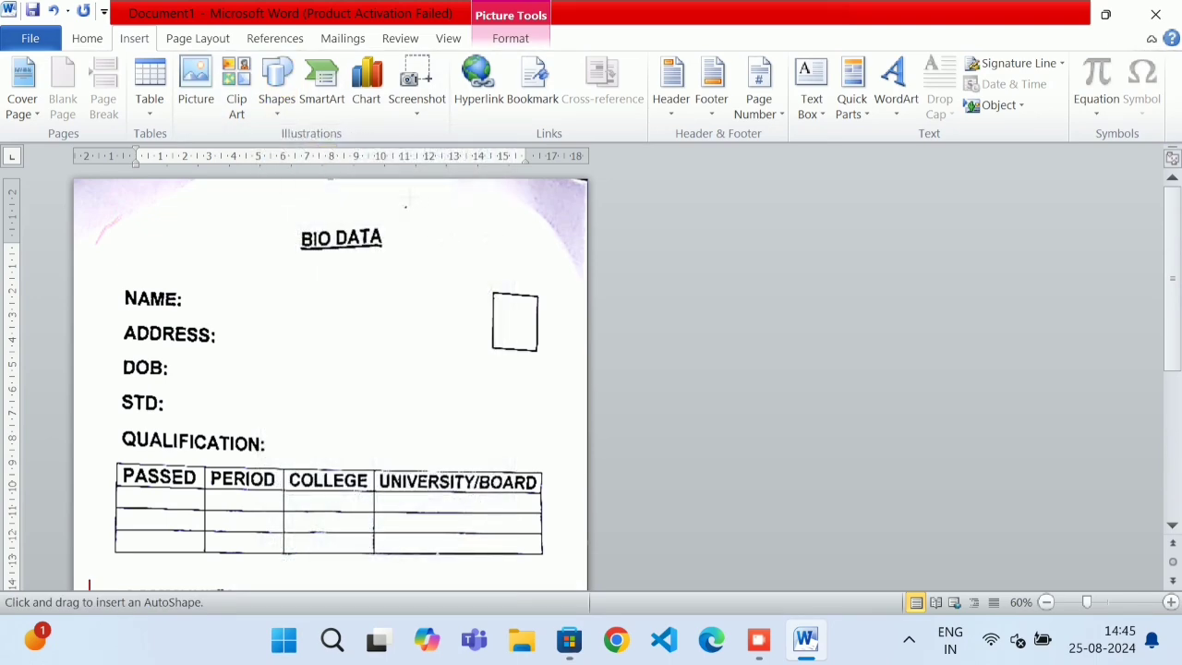
mouse_move(392, 178)
mouse_down()
mouse_move(614, 269)
mouse_move(621, 287)
mouse_up()
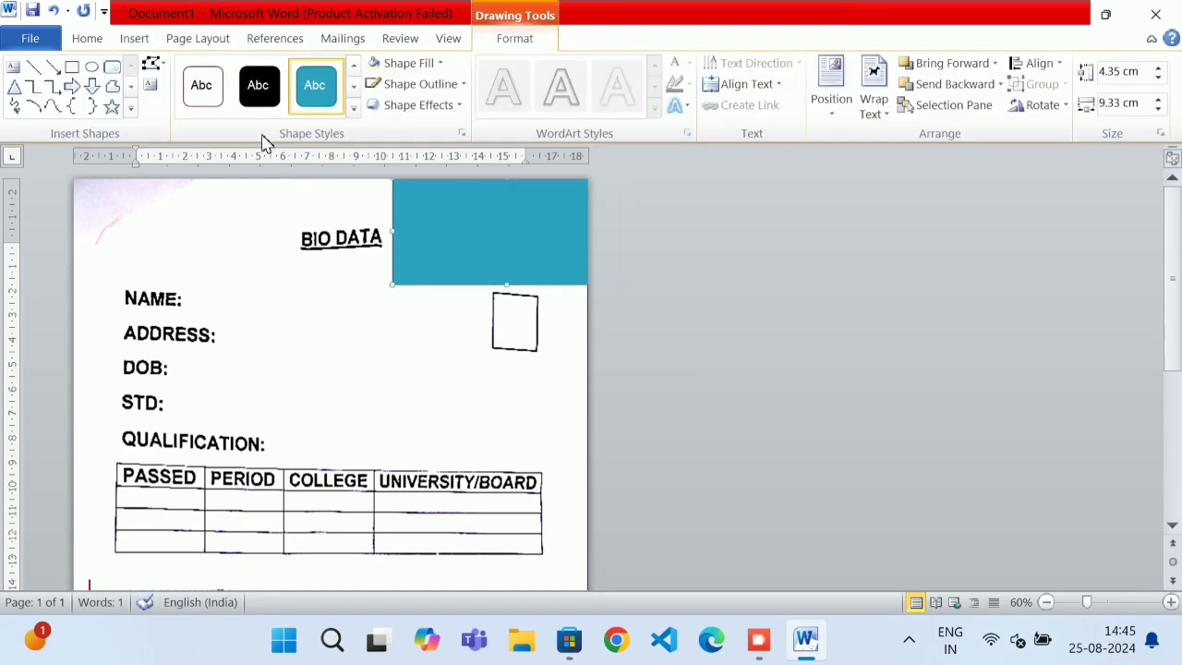
Step: Give the rectangle over the upper-right corner a white fill and a white outline
click(421, 65)
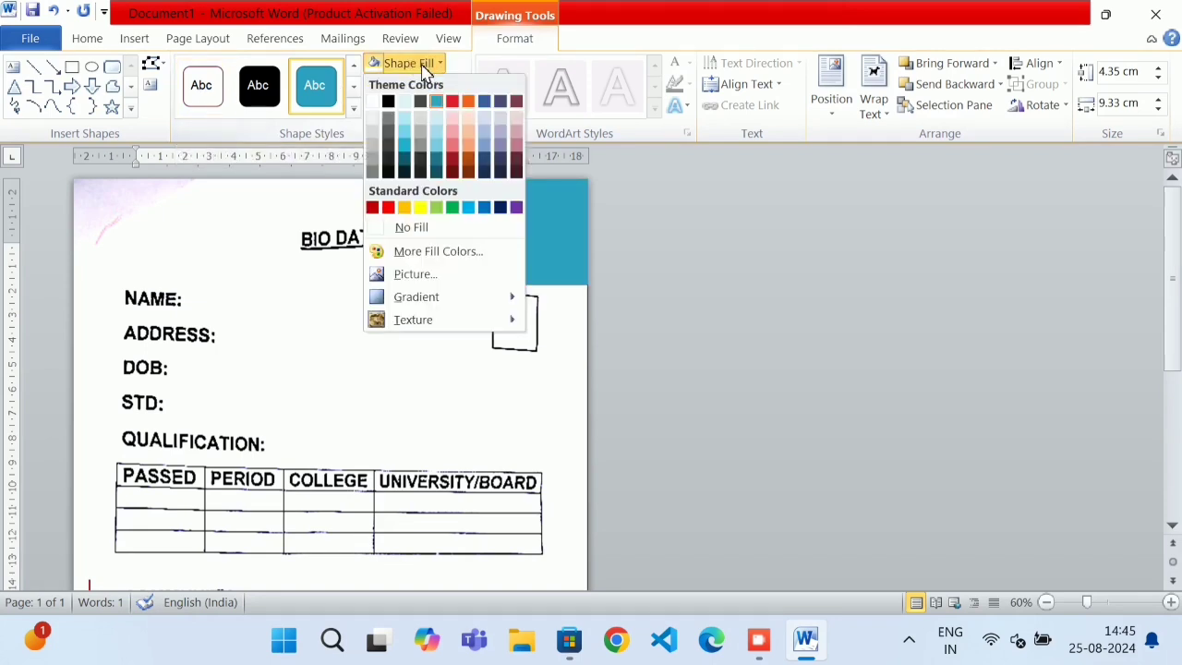
click(373, 101)
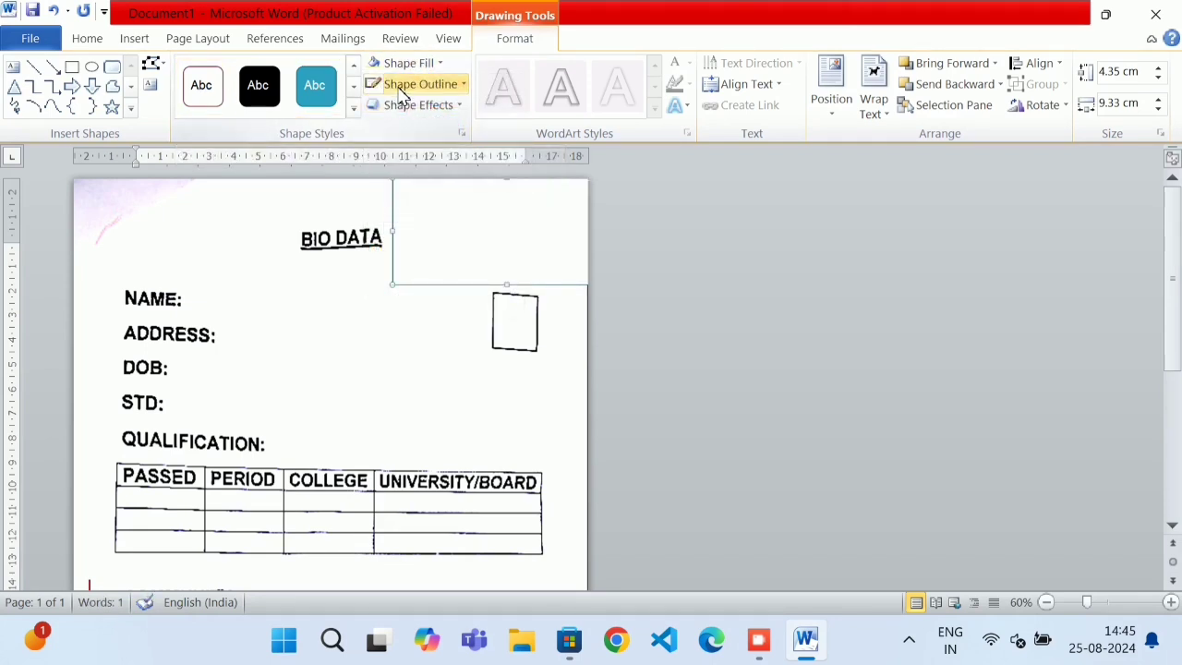
click(397, 88)
click(376, 121)
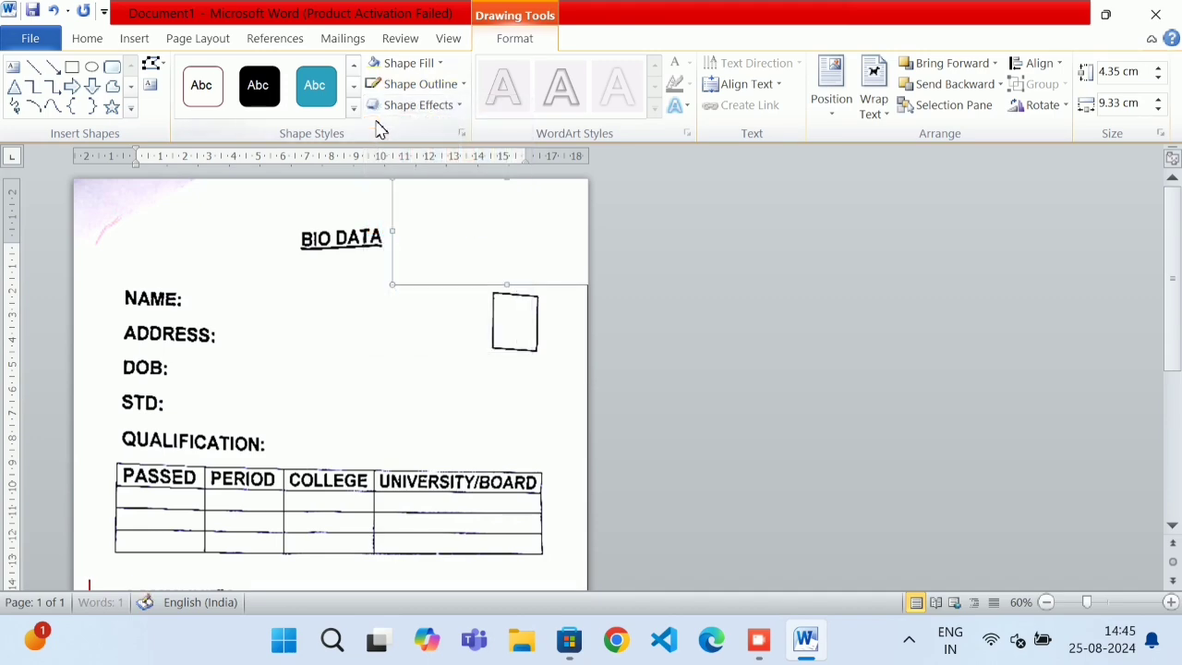
click(435, 335)
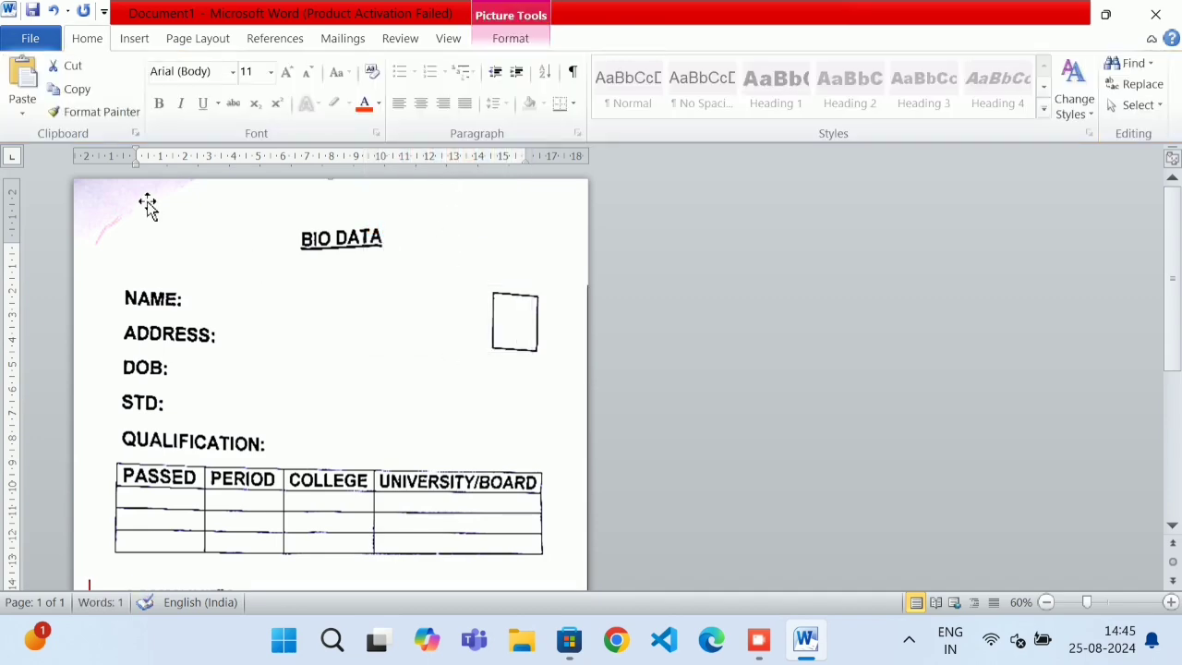
Step: Draw a rectangle about 4.75 cm high and 9.15 cm wide over the shadowed upper-left corner, positioned above the NAME line
click(138, 40)
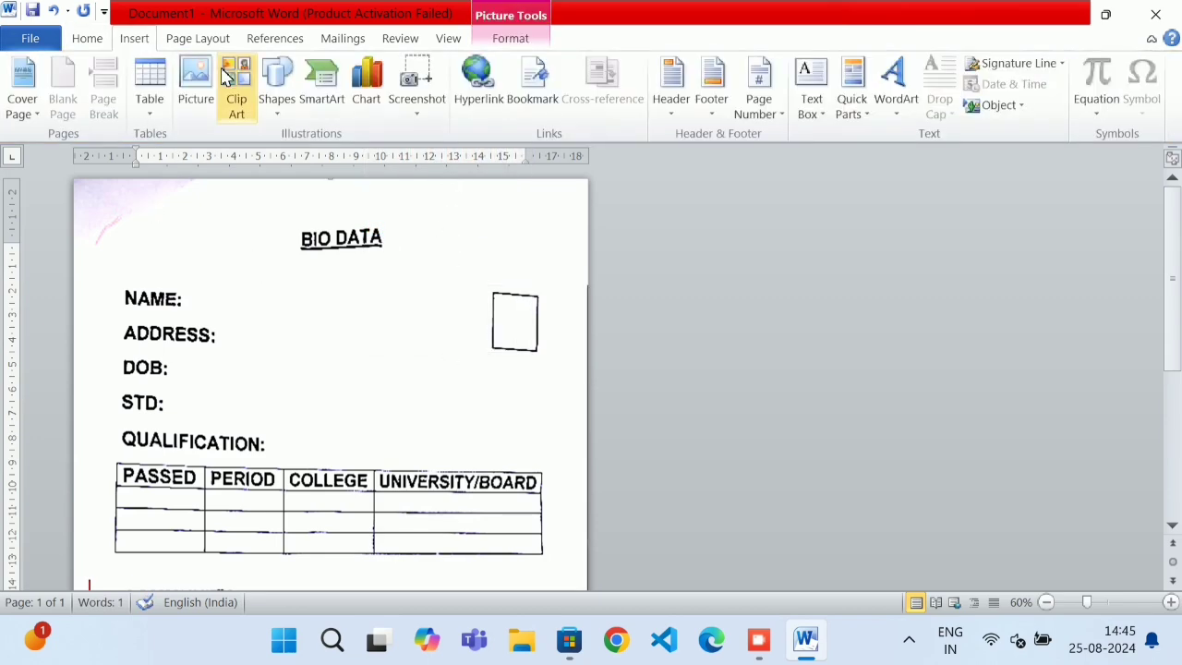
click(274, 83)
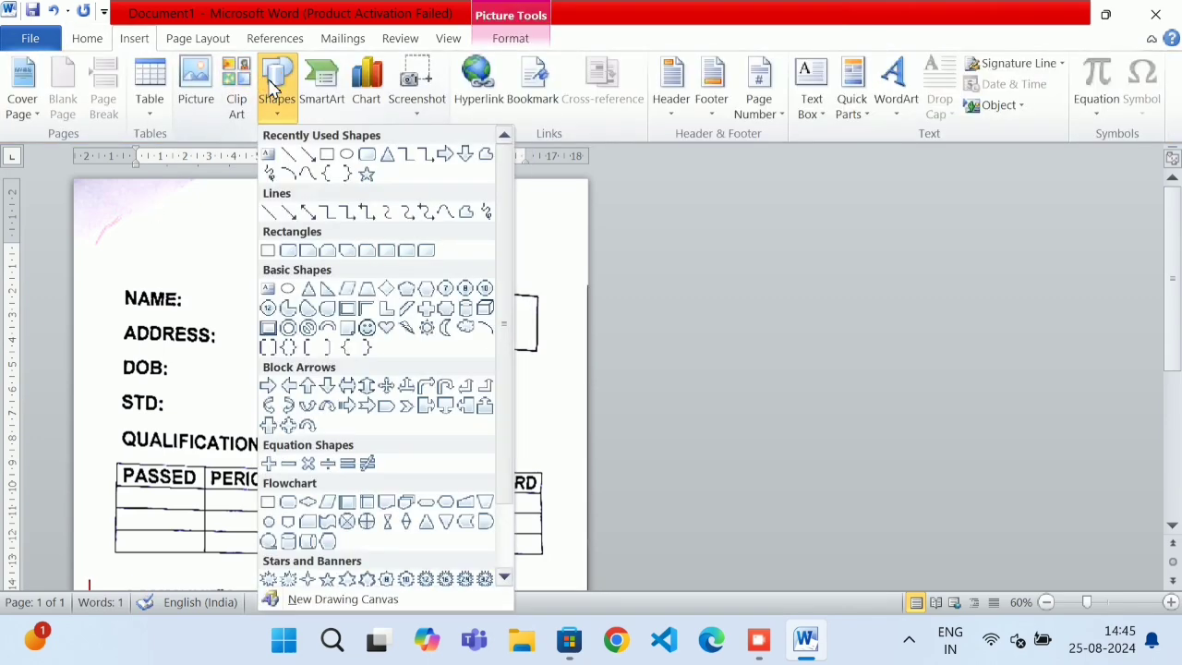
click(326, 153)
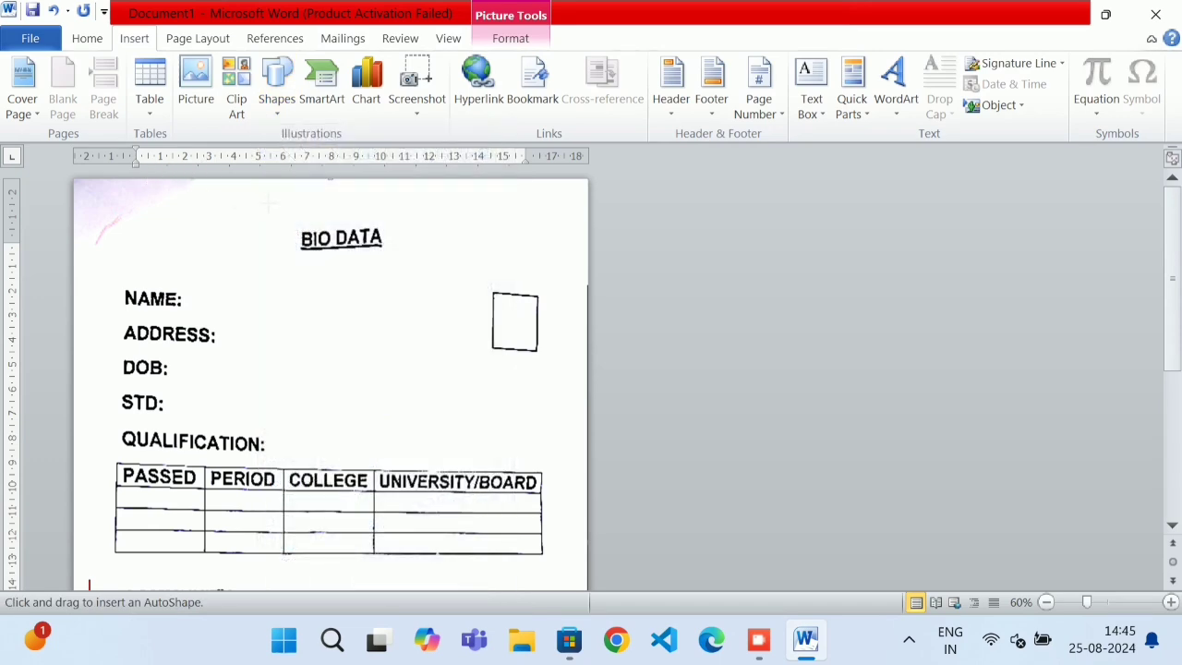
mouse_move(261, 181)
mouse_down()
mouse_move(40, 258)
mouse_move(33, 301)
mouse_up()
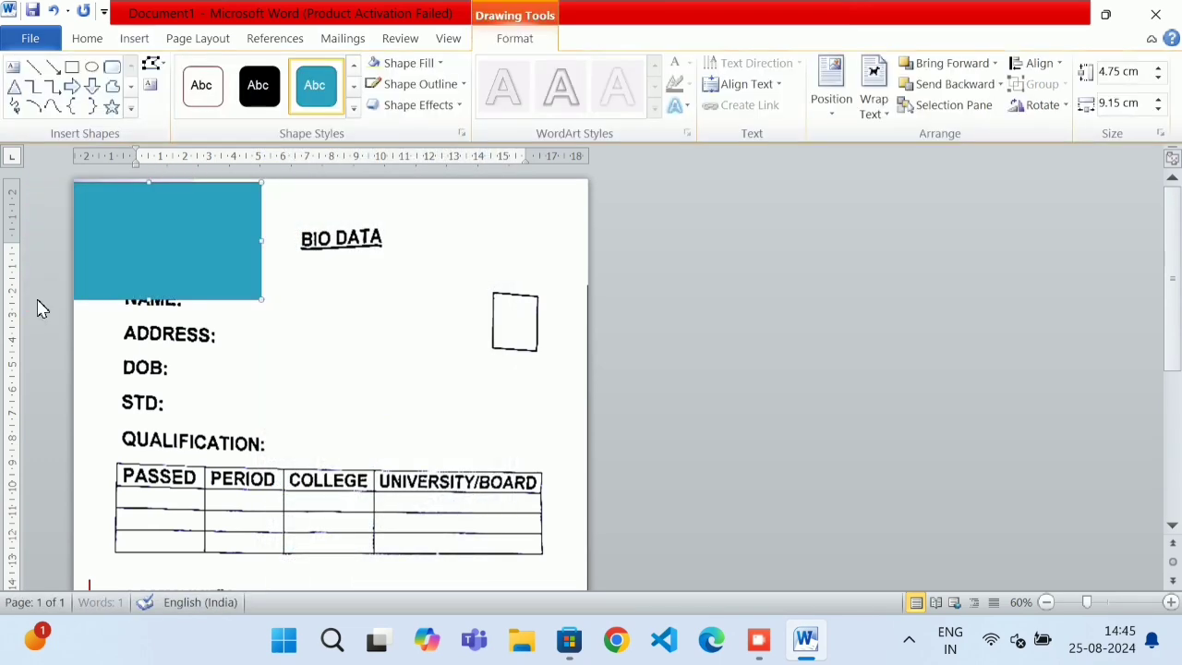
drag(118, 291, 138, 275)
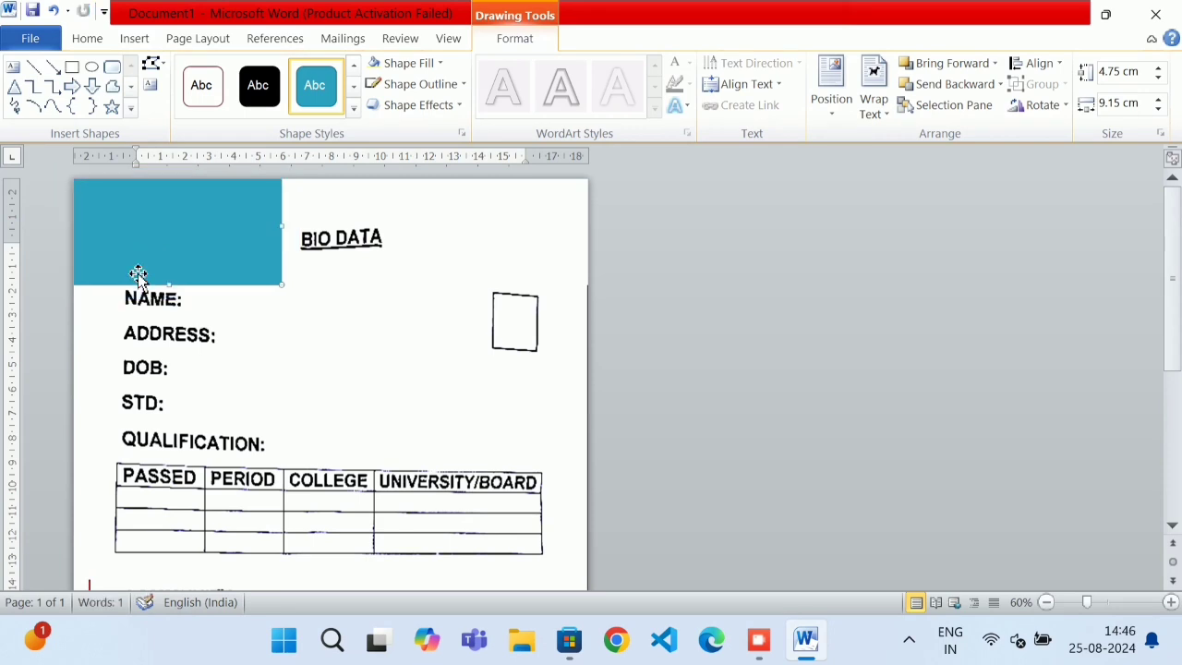
Step: Apply the white-filled shape style to the rectangle over the upper-left corner and make its outline white
click(221, 92)
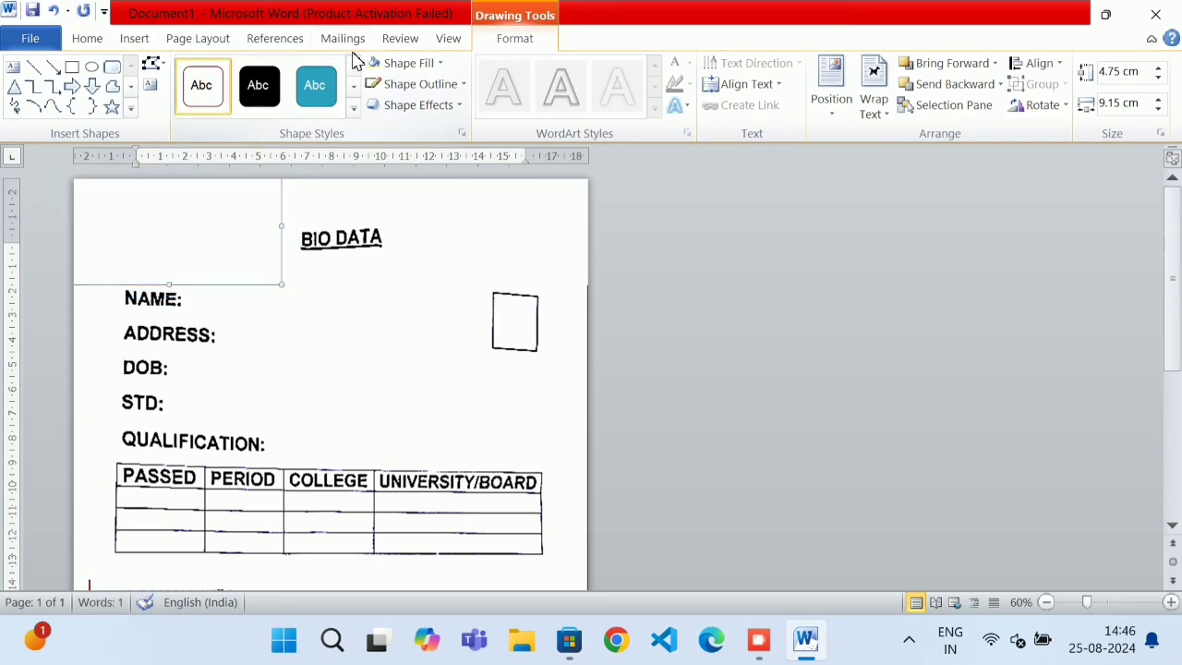
click(387, 63)
click(387, 63)
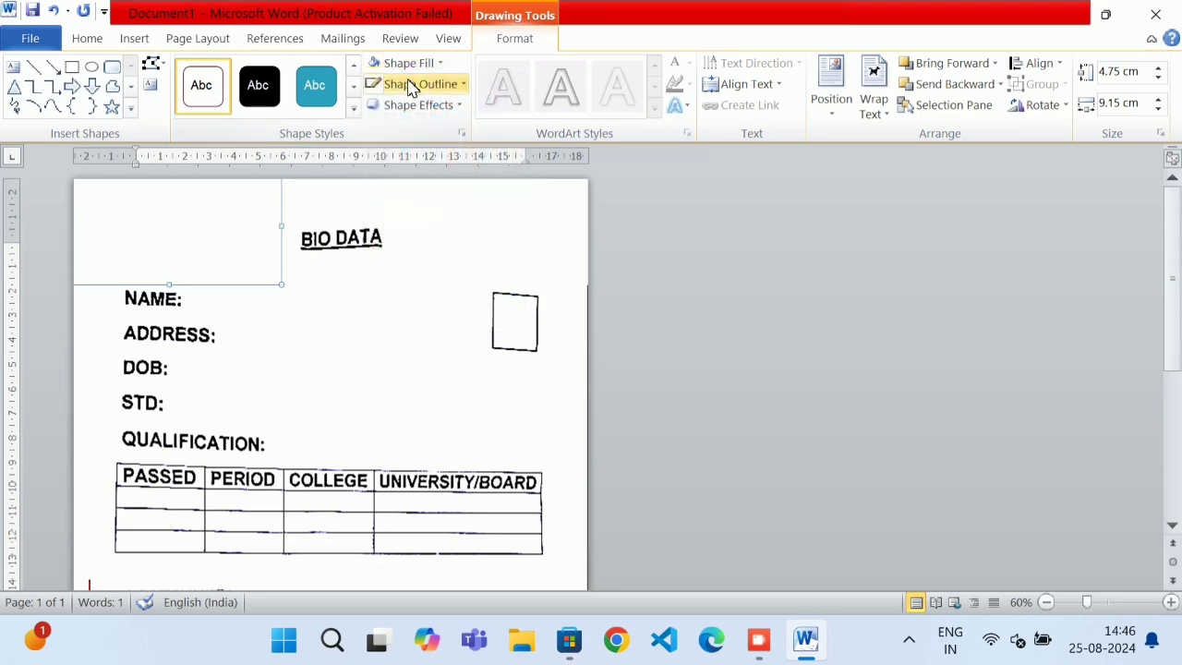
click(410, 84)
click(372, 120)
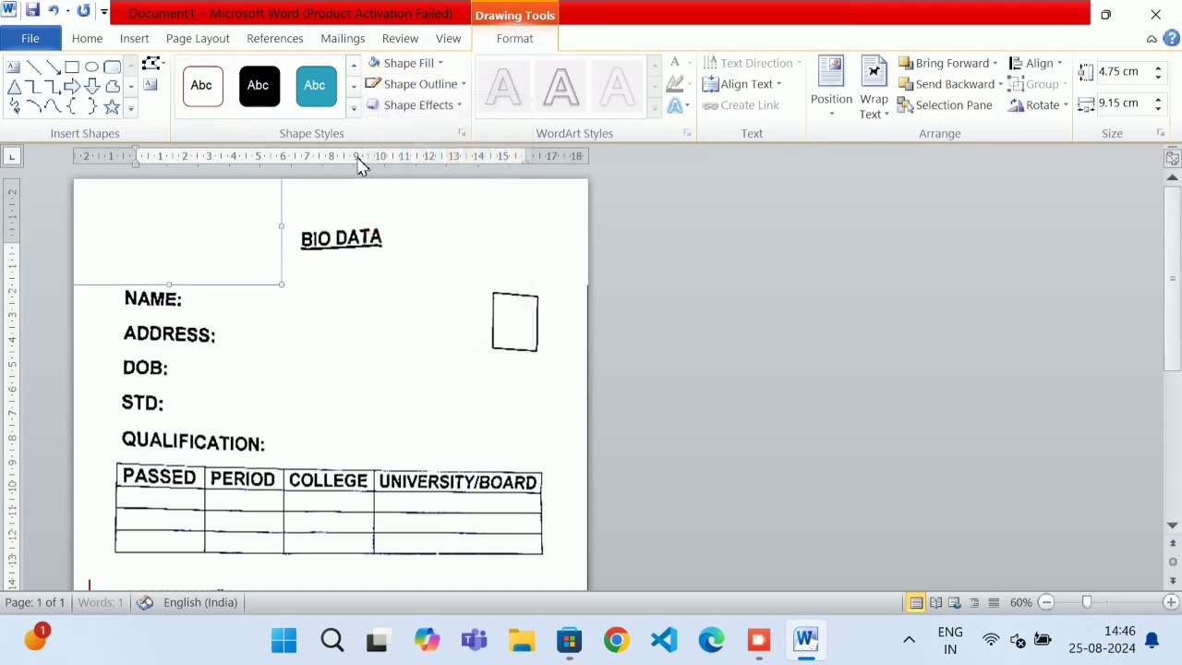
click(314, 365)
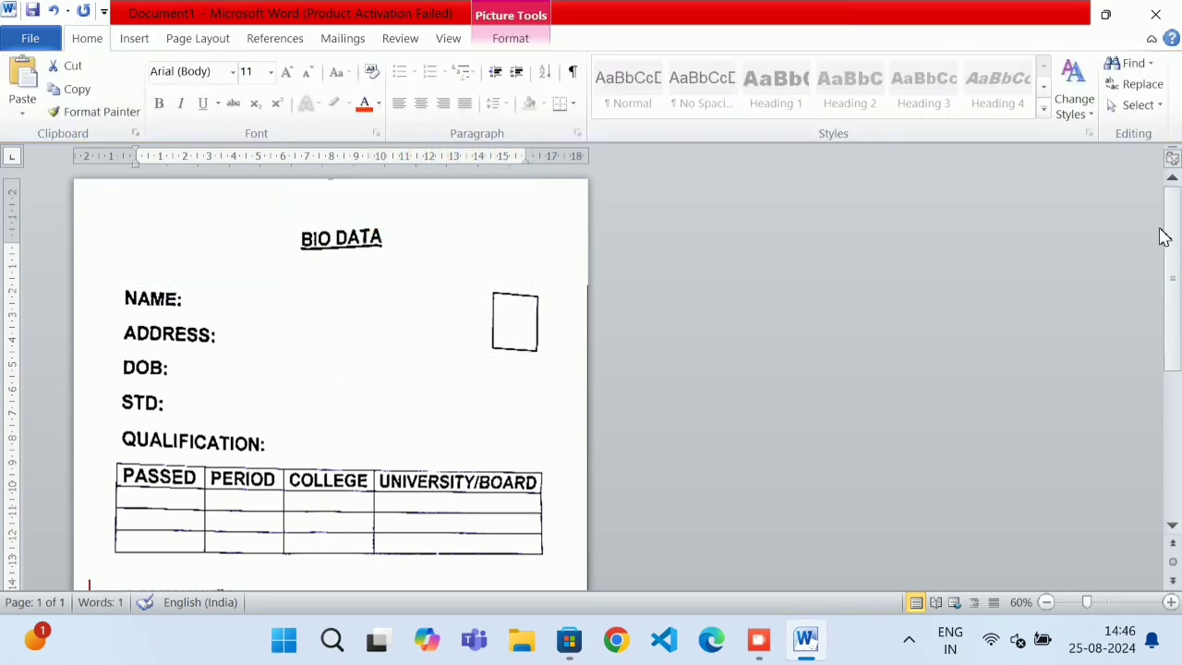
Step: Draw a rectangle about 14.11 cm high and 13.25 cm wide over the stray red marks beside the COMMUNITY to EMAIL ID lines
drag(1173, 224, 1160, 395)
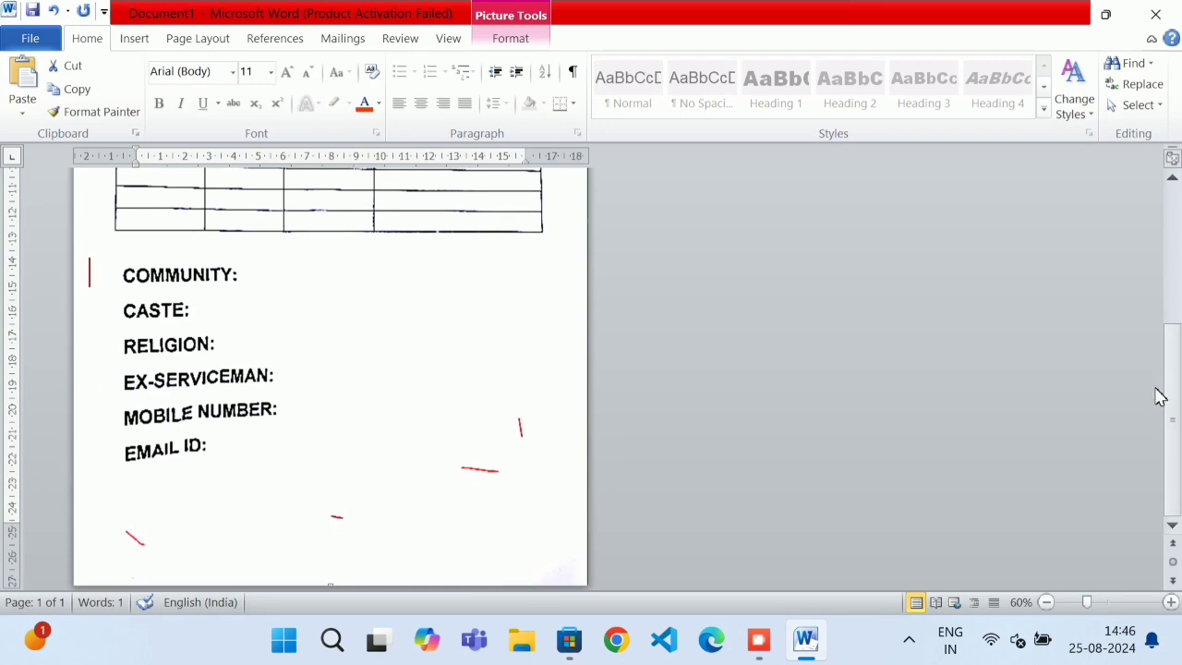
click(129, 37)
click(290, 88)
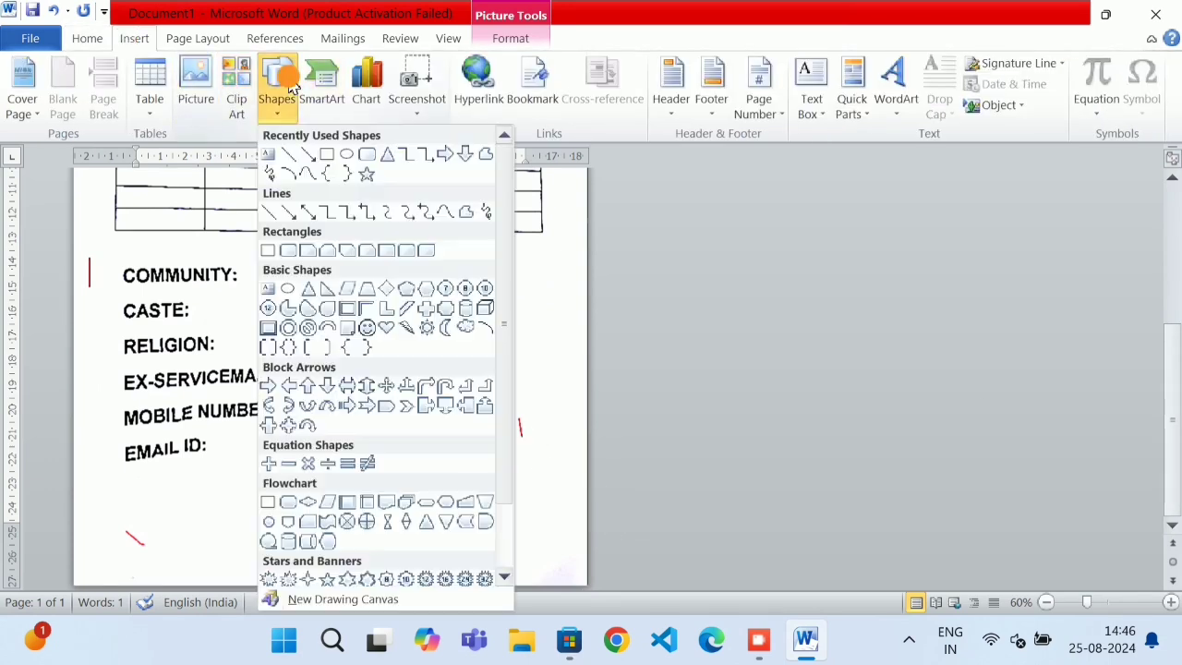
click(323, 154)
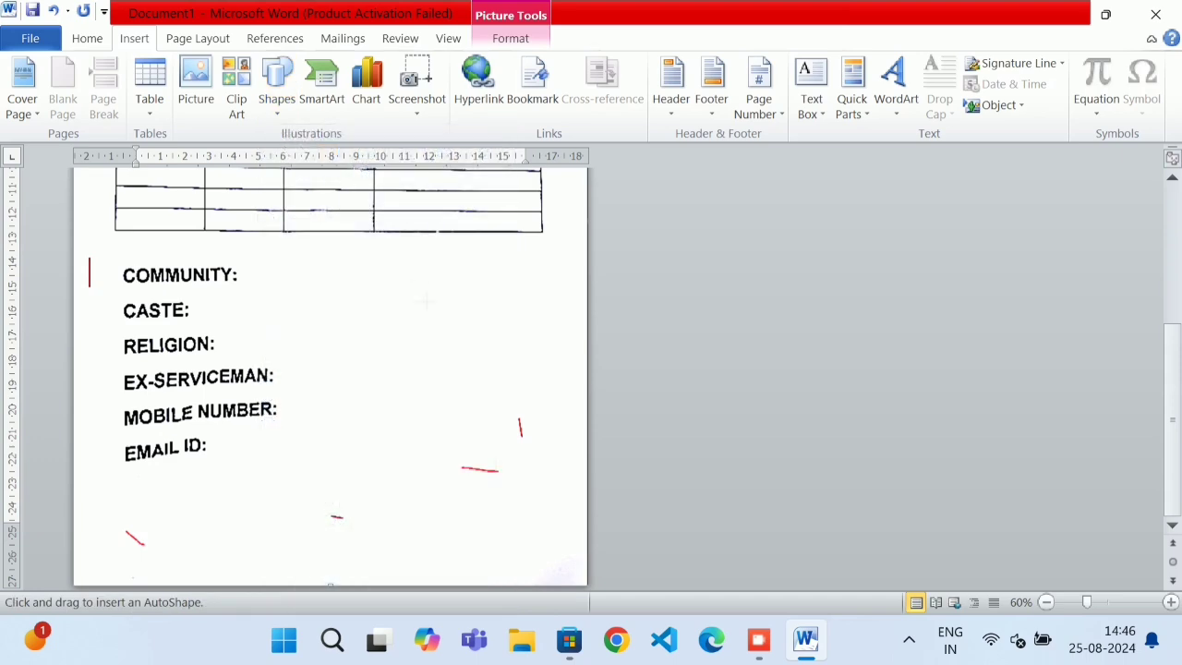
drag(1169, 356, 1144, 374)
mouse_move(292, 277)
mouse_down()
mouse_move(488, 496)
mouse_move(625, 564)
mouse_move(616, 616)
mouse_up()
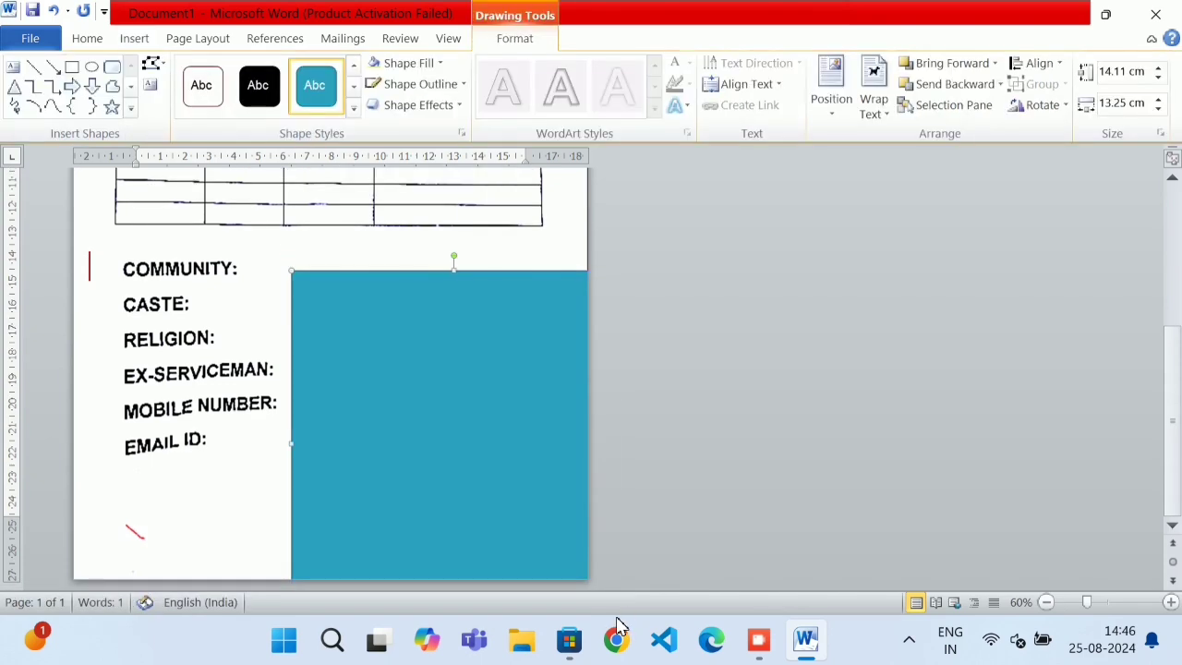
Step: Apply the white-filled shape style to the large rectangle over the lower-right area and make its outline white
click(200, 92)
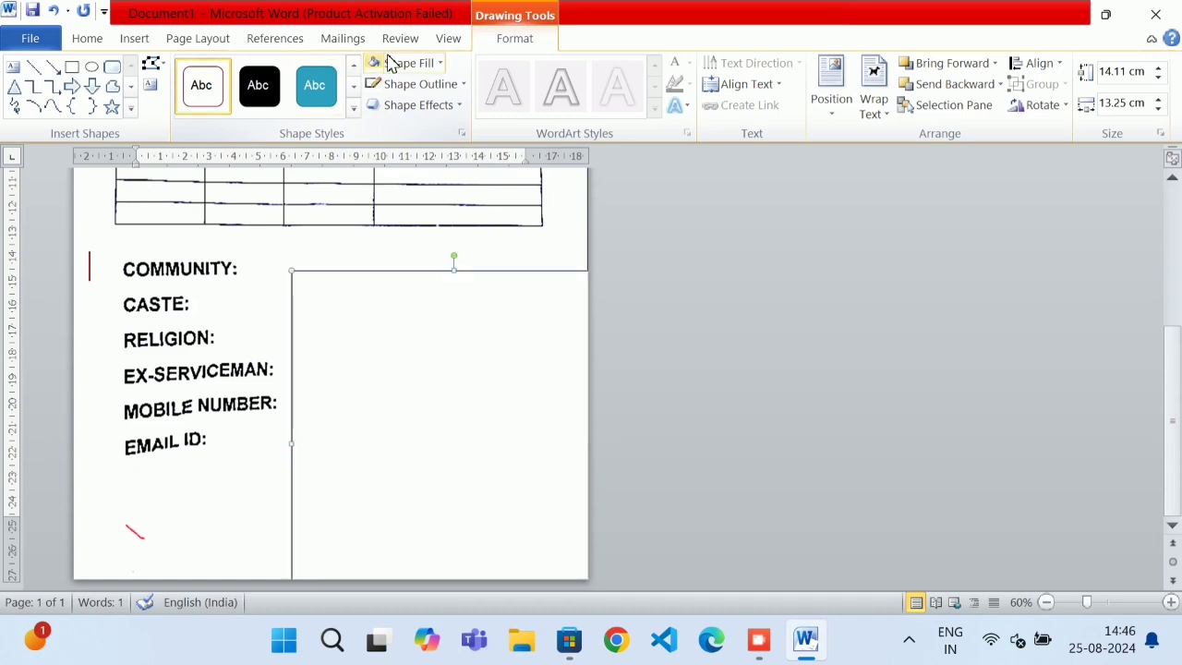
click(399, 62)
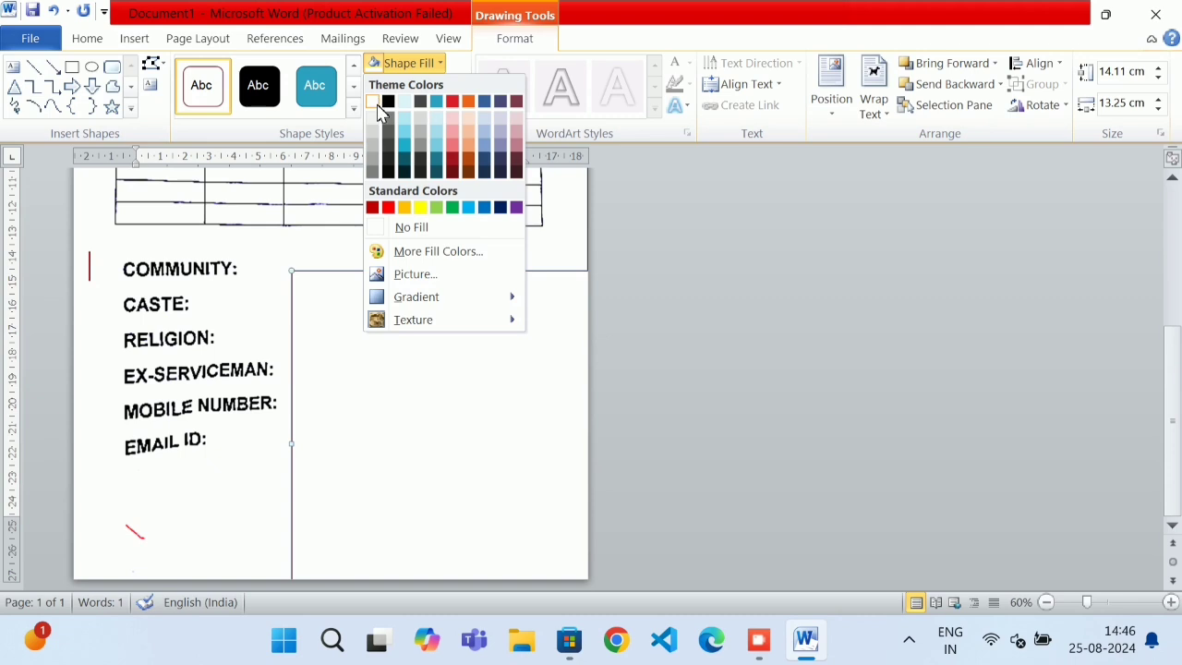
click(343, 318)
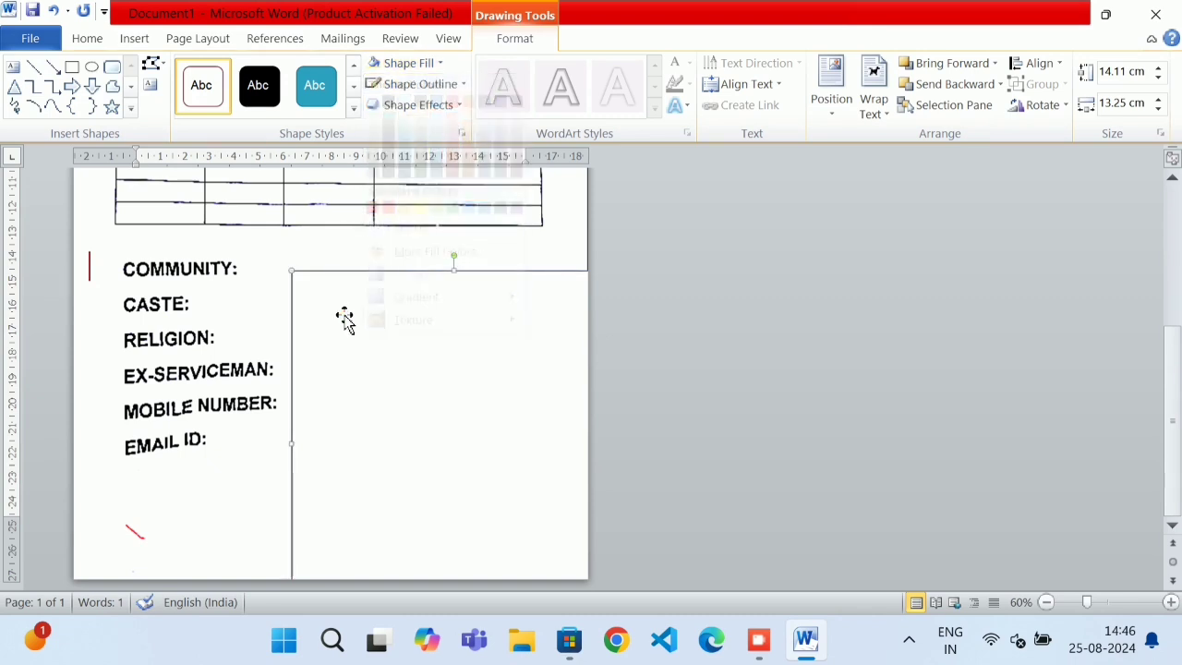
click(411, 84)
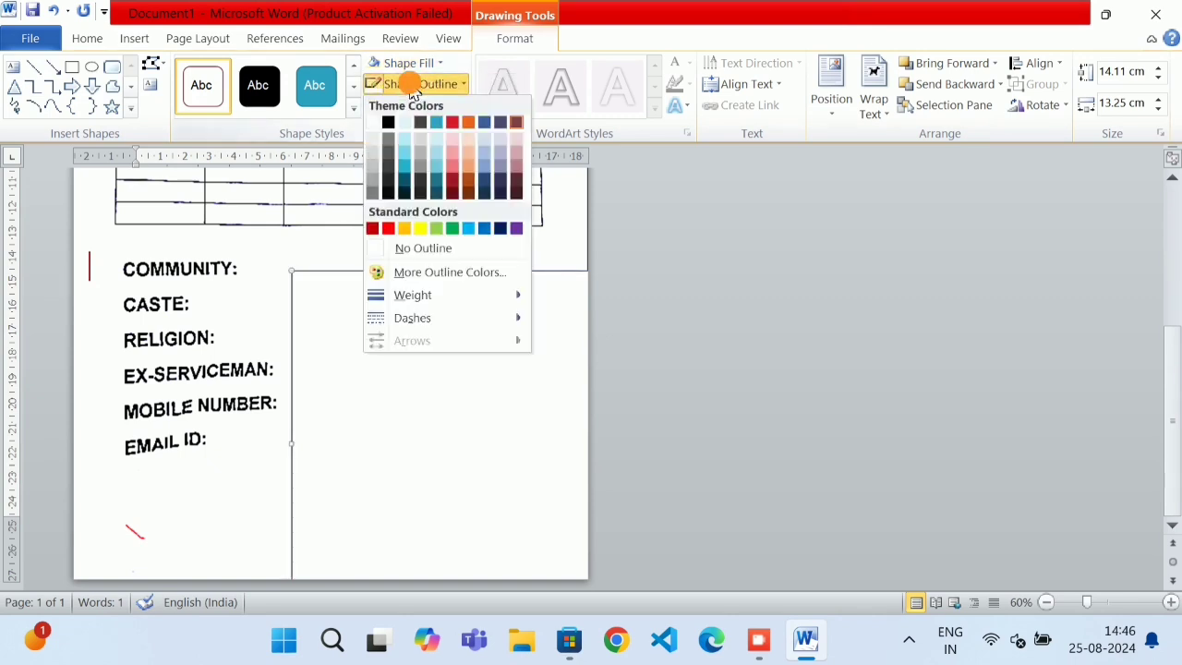
click(373, 122)
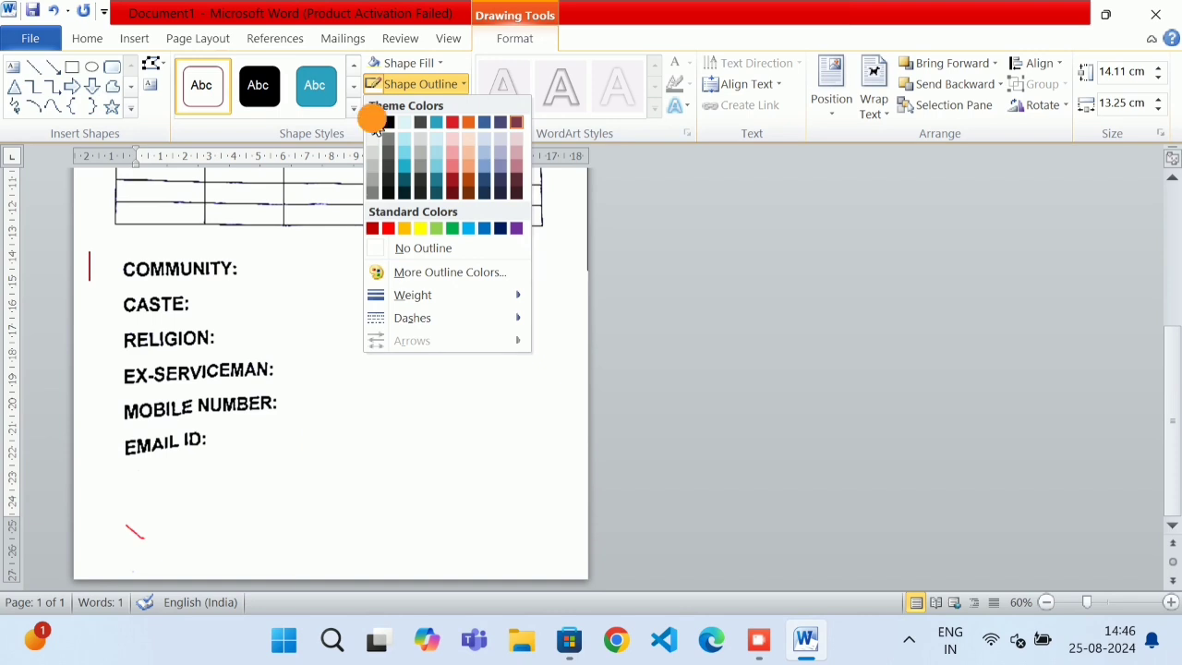
click(464, 242)
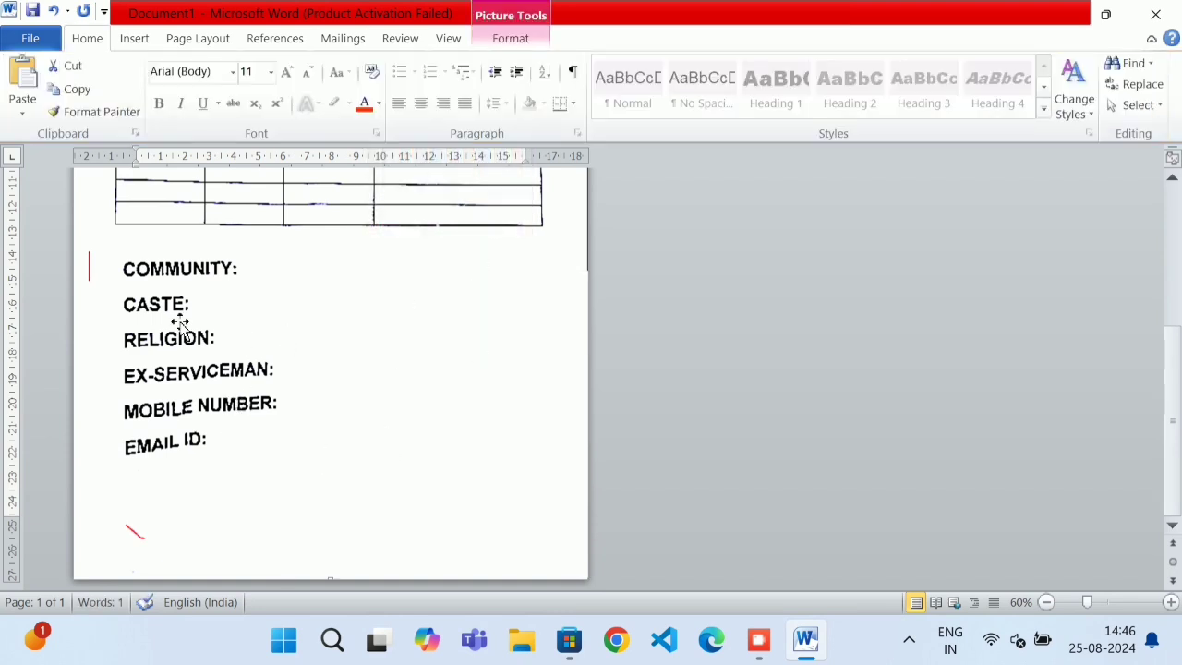
Step: Mask the page's lower left margin with a rectangle about 18.63 cm high and 1.13 cm wide, given the white-filled style and a white outline
click(134, 39)
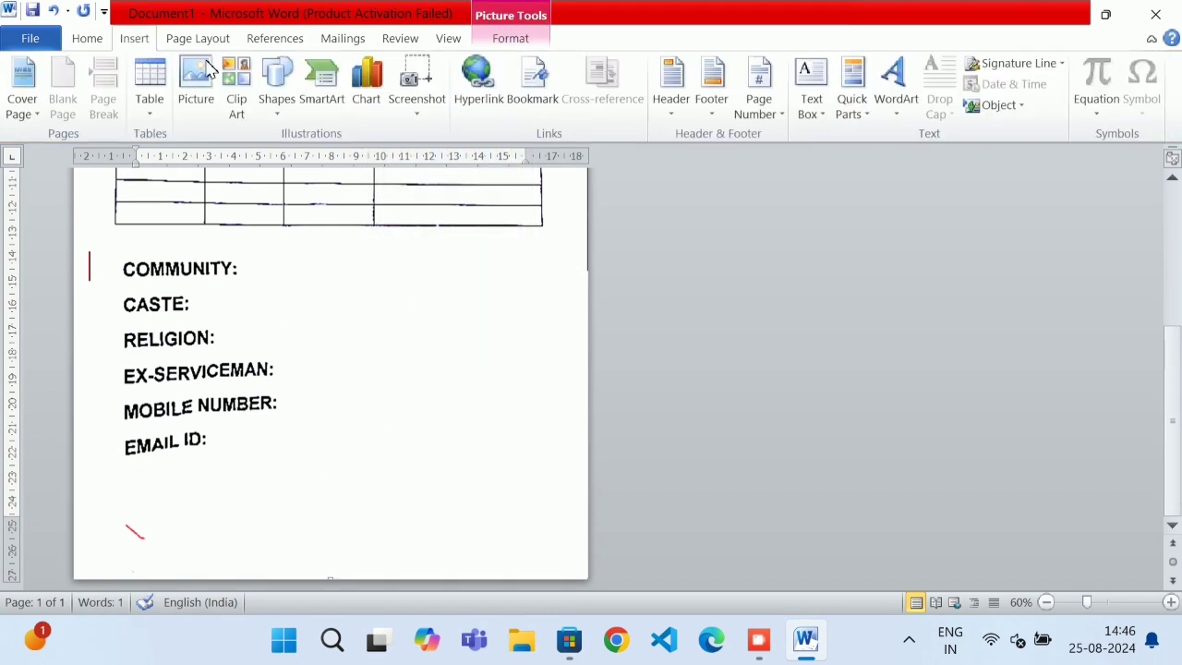
click(277, 88)
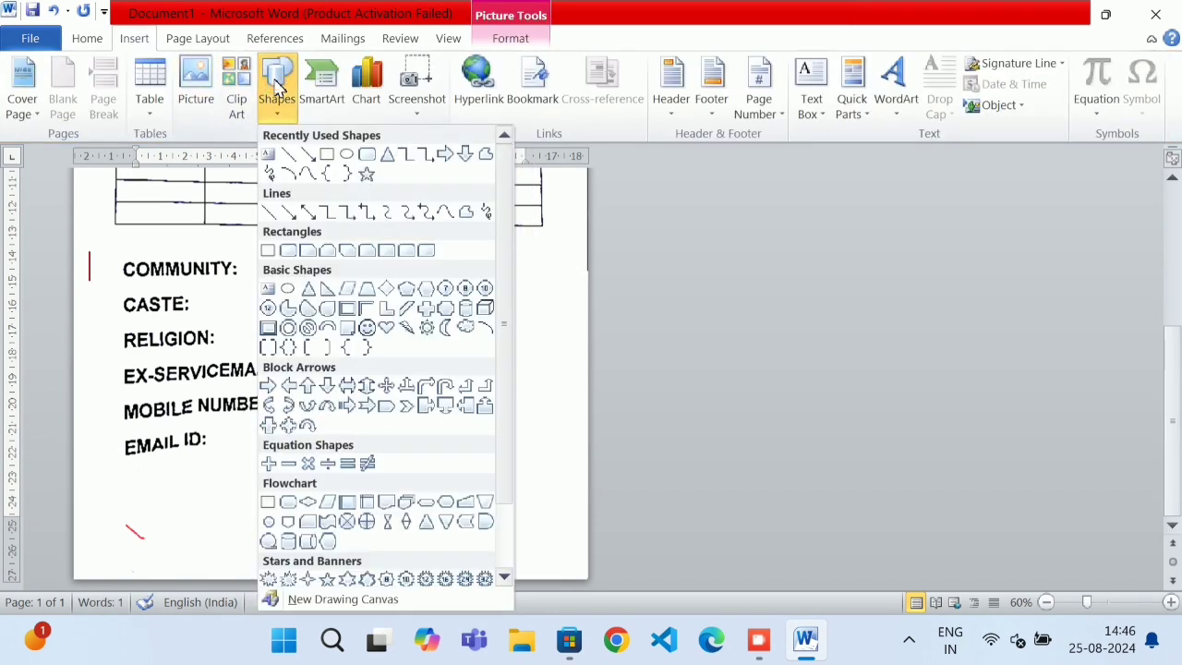
click(325, 153)
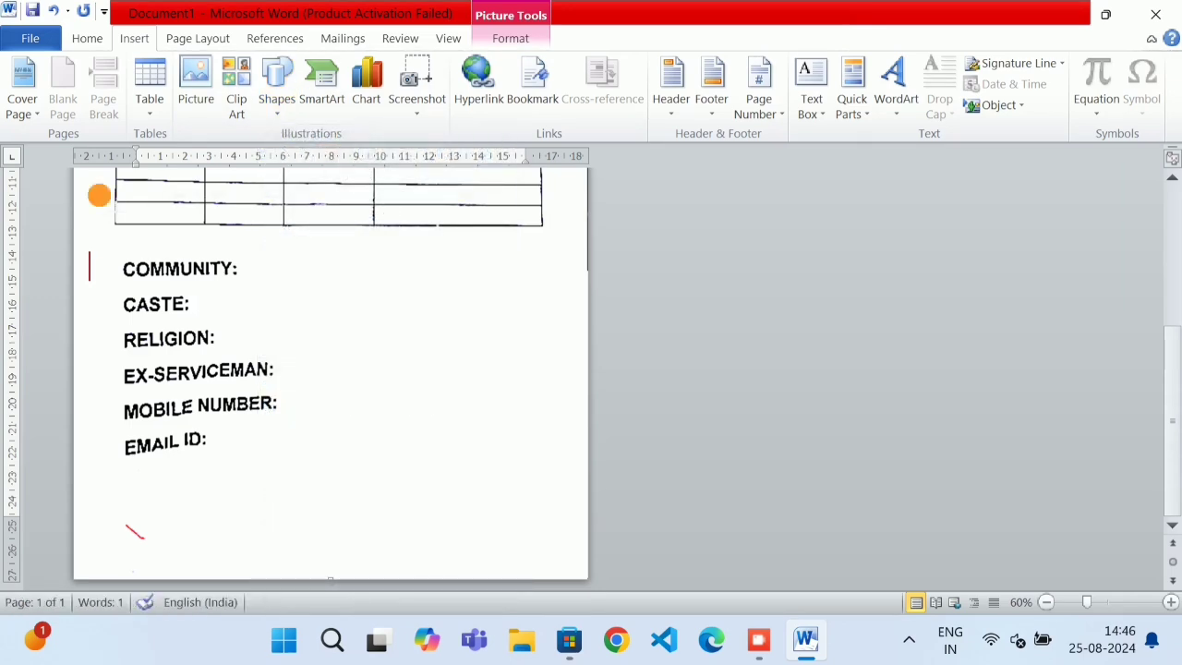
mouse_move(98, 195)
mouse_down()
mouse_move(87, 577)
mouse_move(74, 578)
mouse_up()
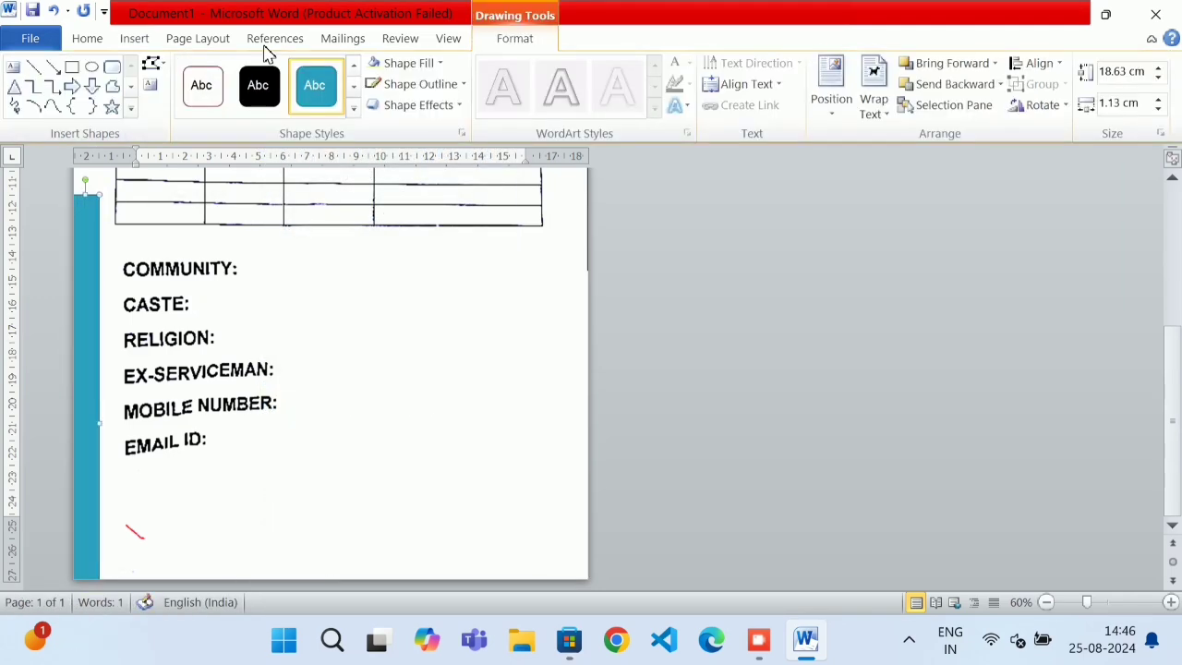
click(201, 85)
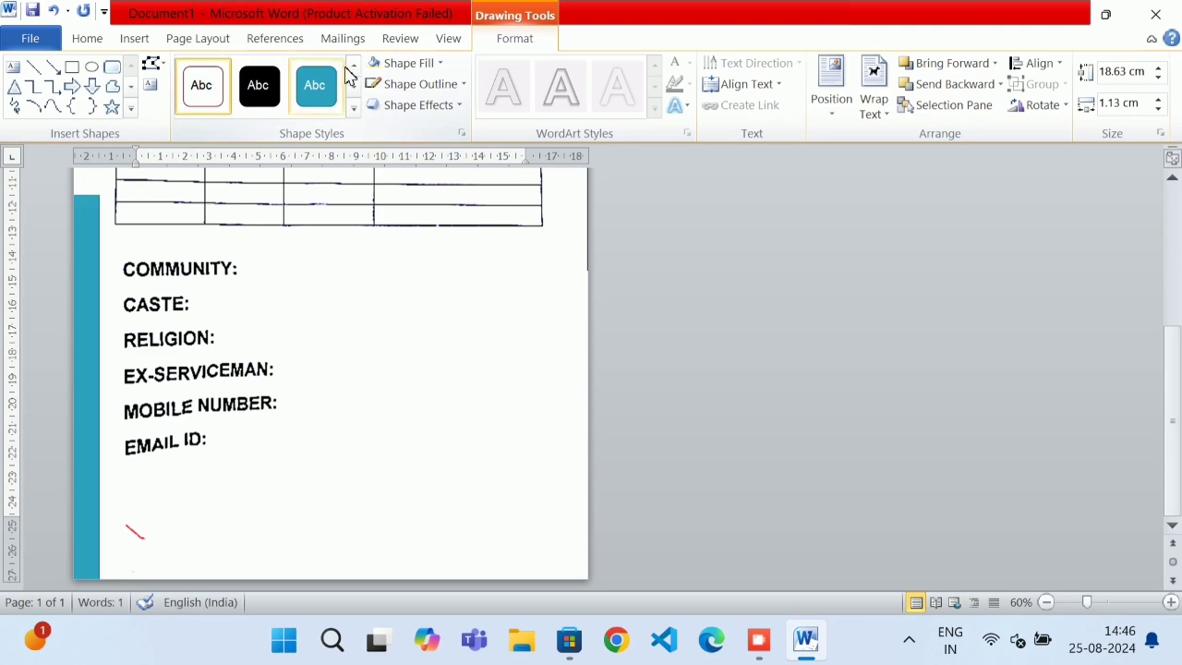
click(404, 90)
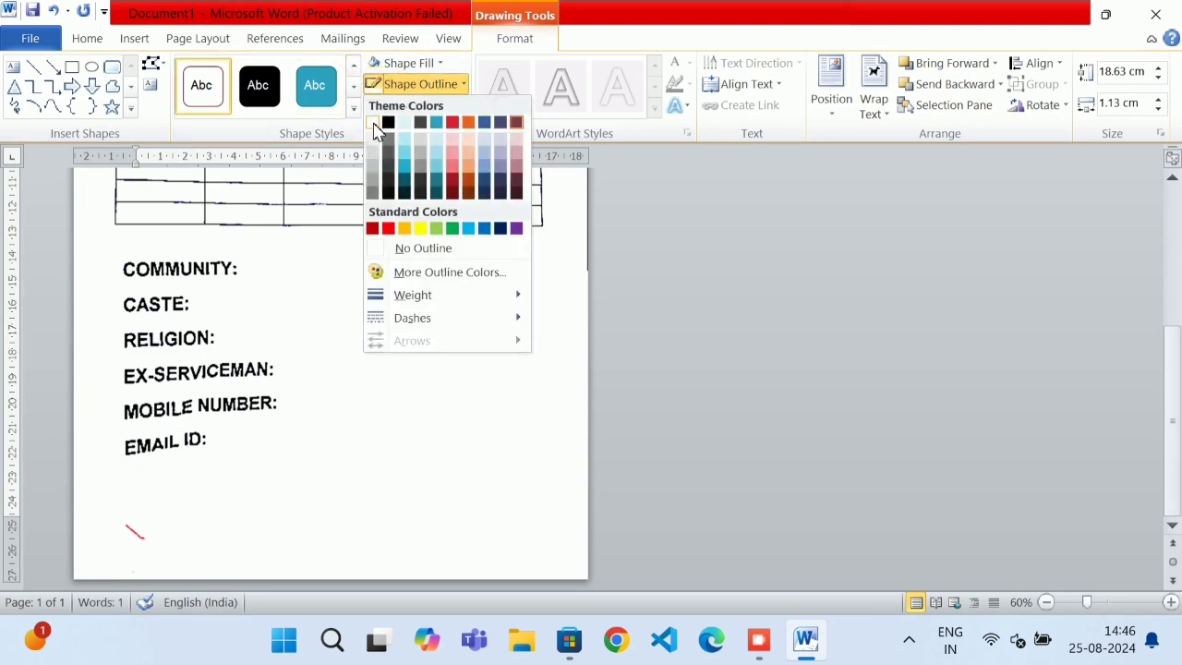
click(376, 121)
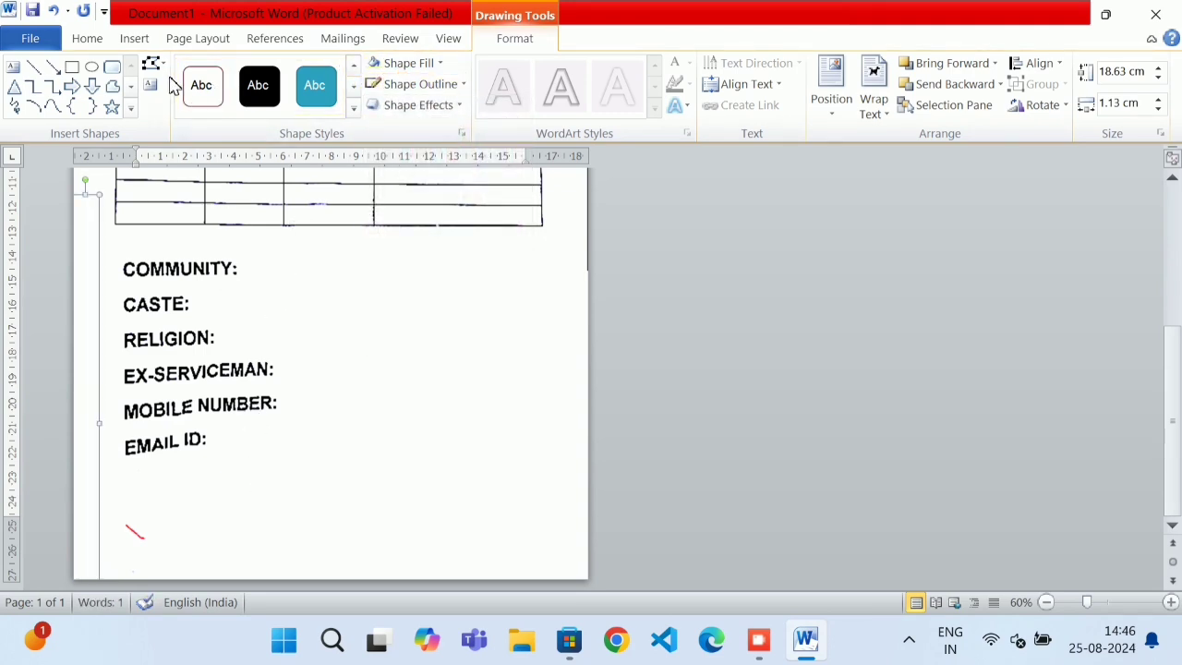
Step: Cover the red mark below EMAIL ID with a rectangle about 6.36 cm high and 13.03 cm wide, using the white-filled style and a white outline
click(134, 37)
click(274, 83)
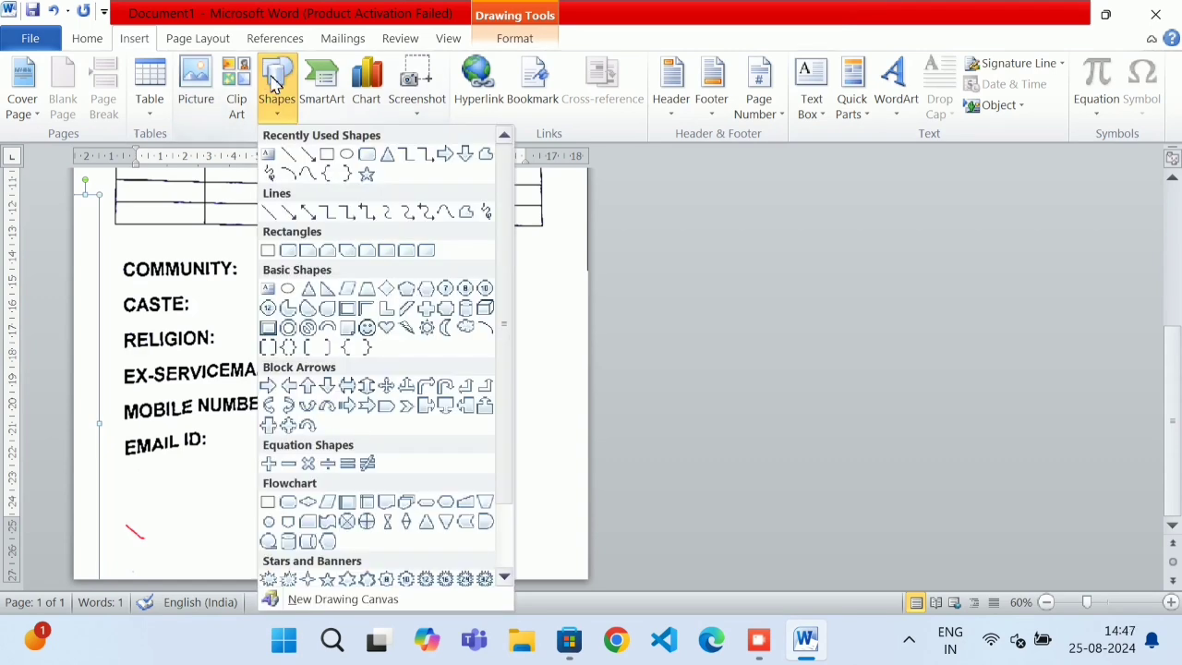
click(325, 154)
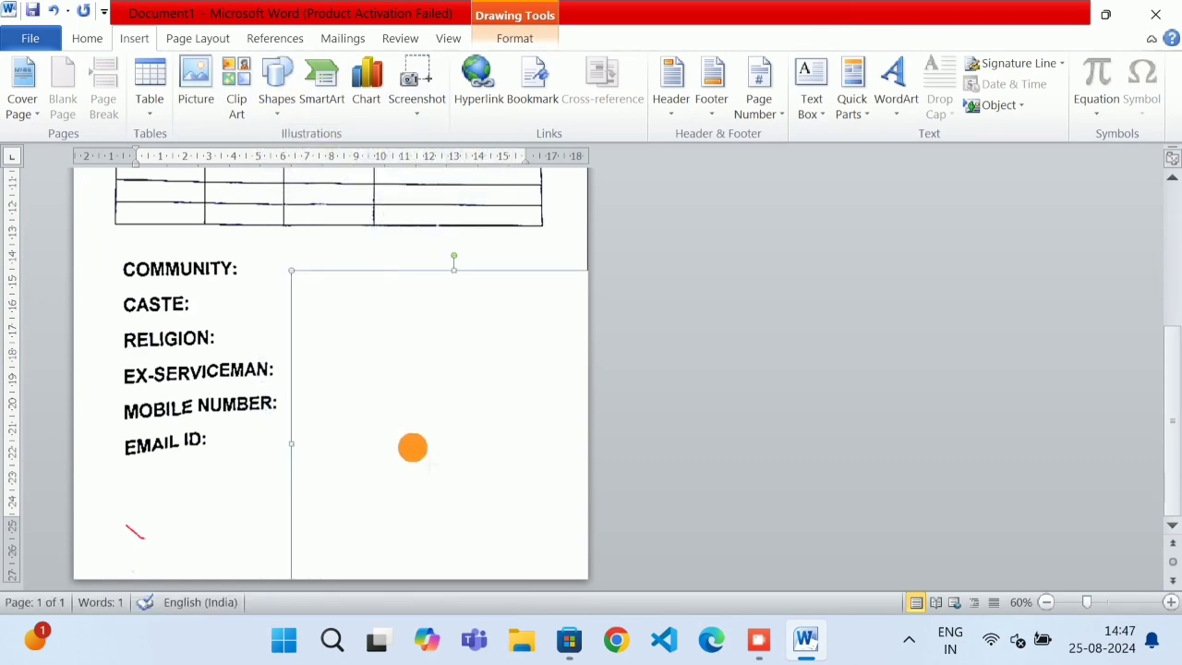
mouse_move(412, 446)
mouse_down()
mouse_move(95, 574)
mouse_move(94, 591)
mouse_up()
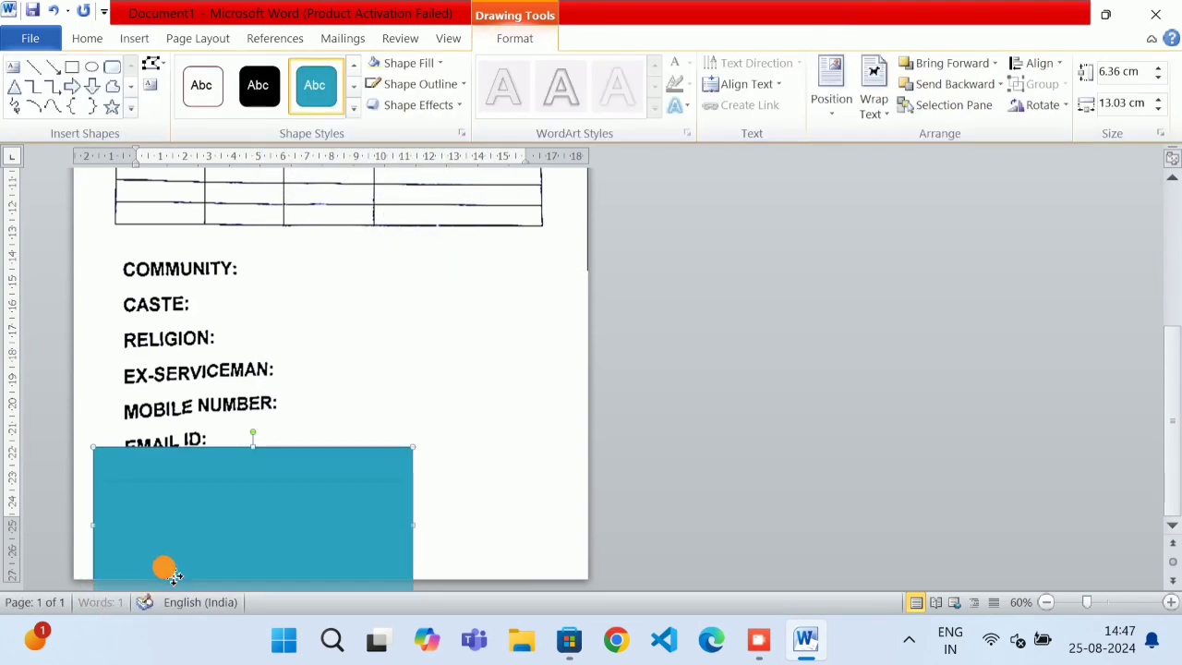
click(218, 109)
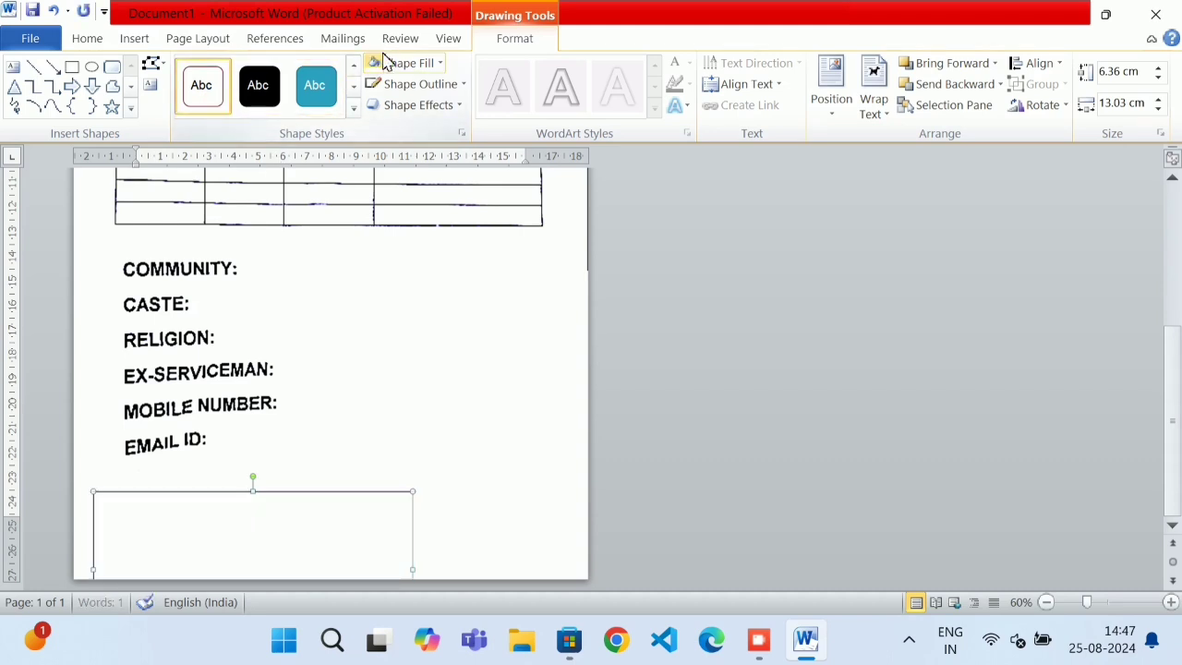
click(388, 84)
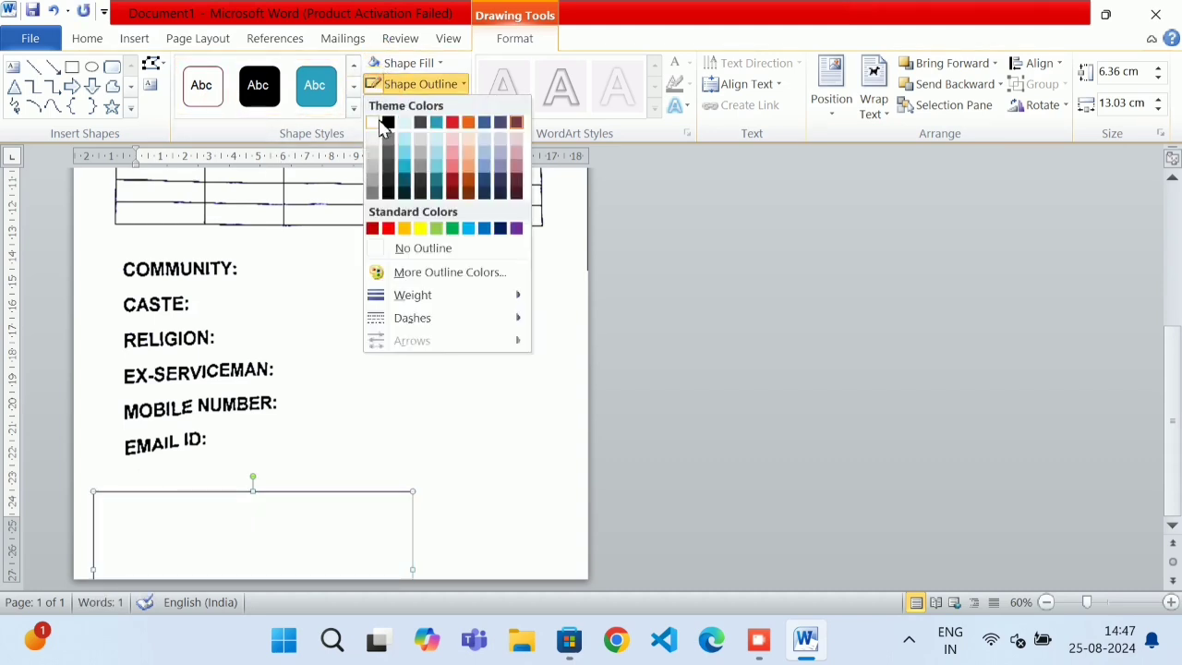
click(373, 121)
click(475, 378)
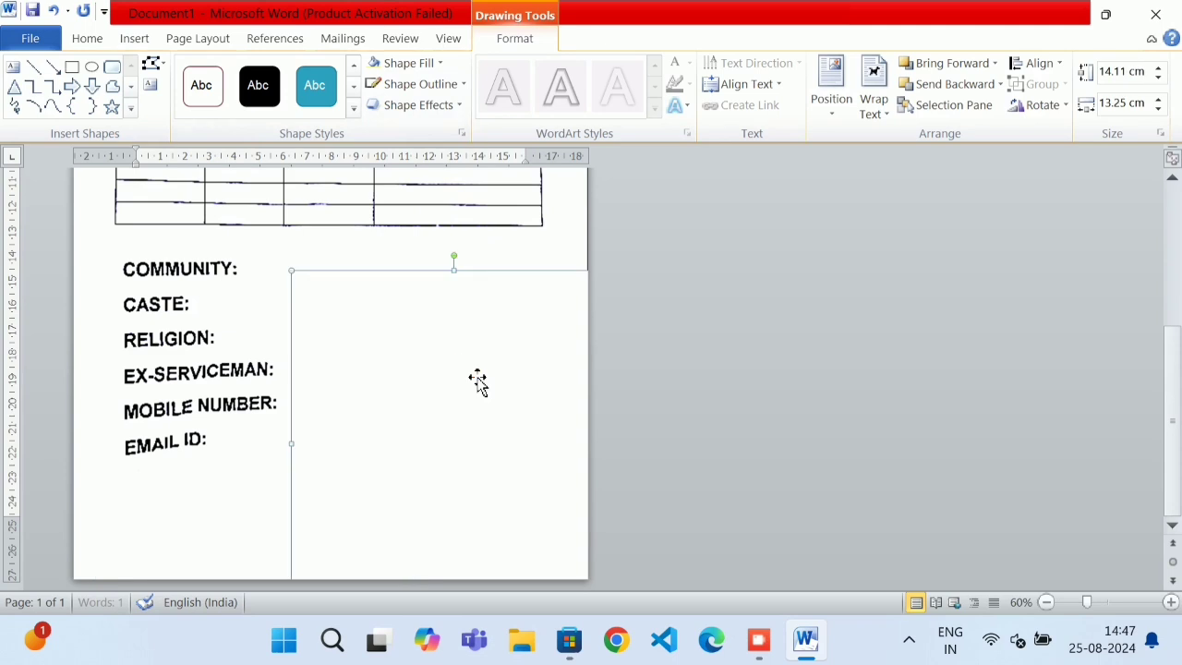
Step: Draw an ellipse about 5.08 cm high and 4.2 cm wide over the crooked photo box beside the NAME and ADDRESS lines
drag(1171, 390, 1142, 237)
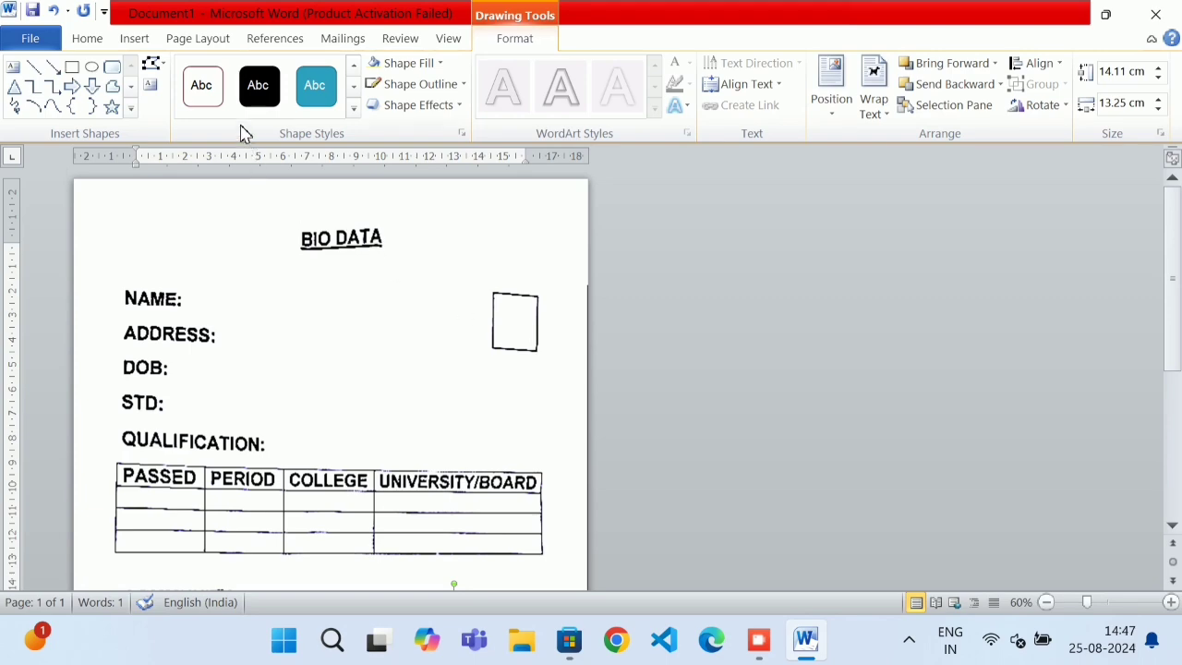
click(134, 39)
click(277, 92)
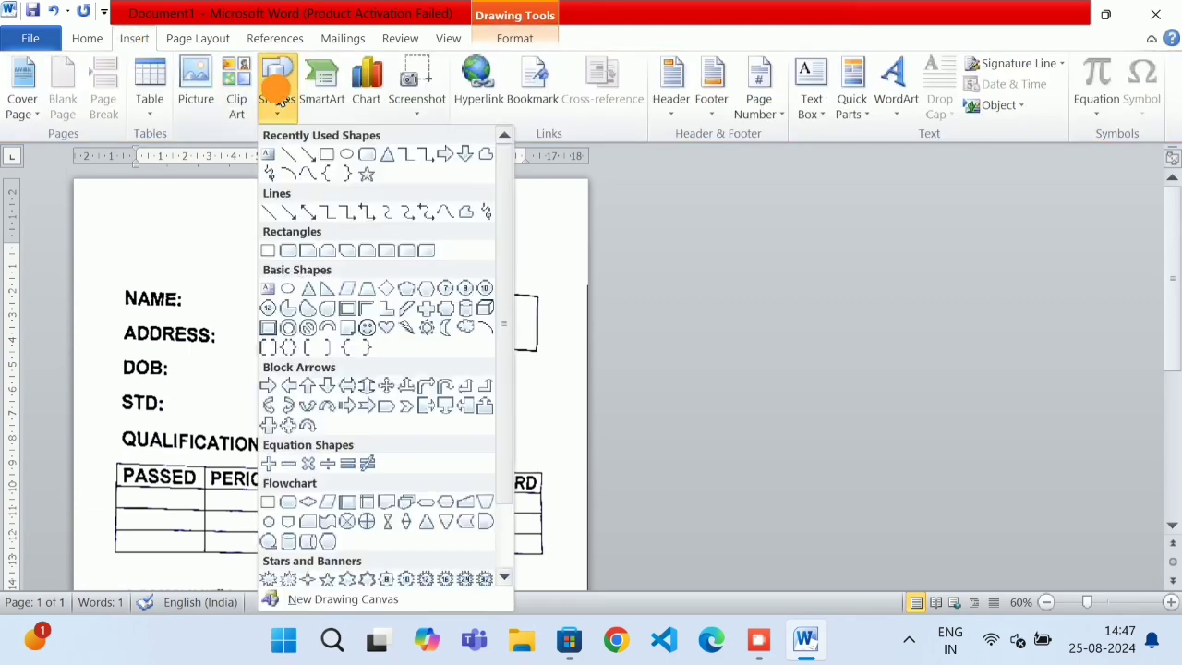
click(281, 101)
click(282, 82)
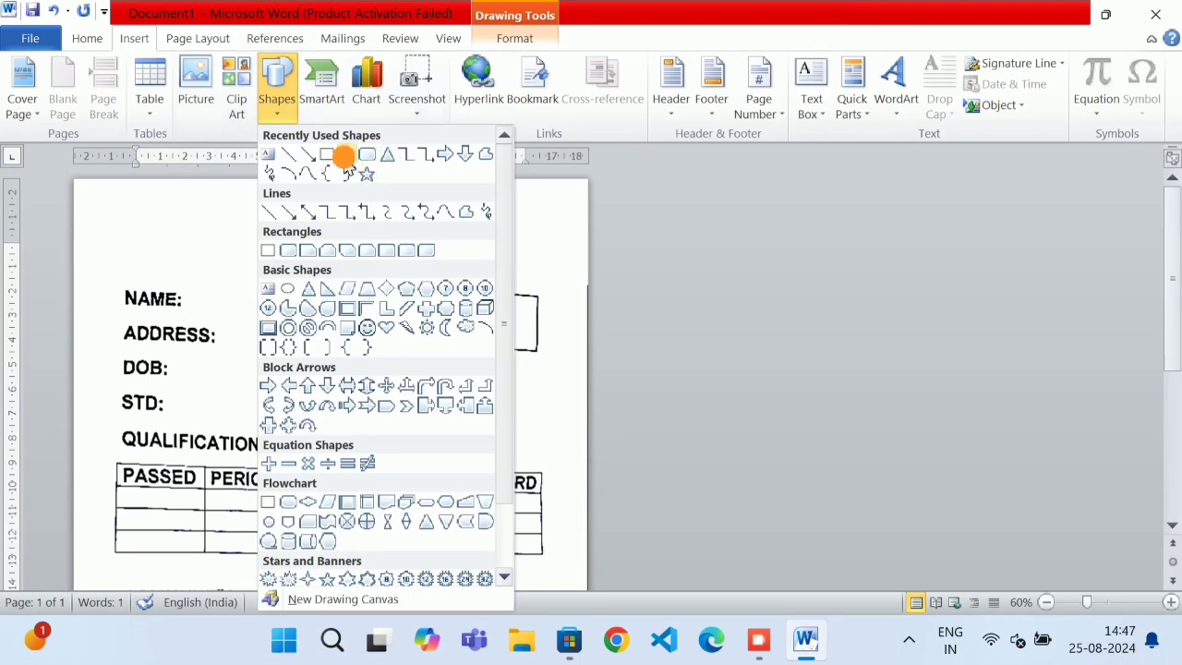
click(340, 155)
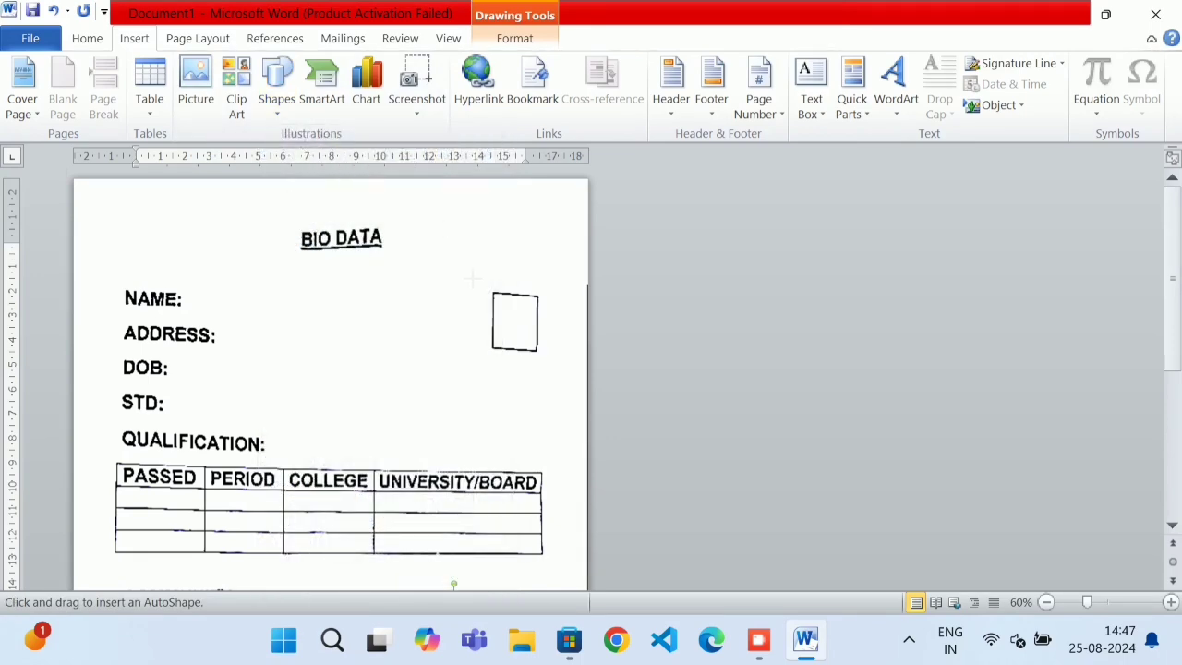
drag(455, 261, 558, 387)
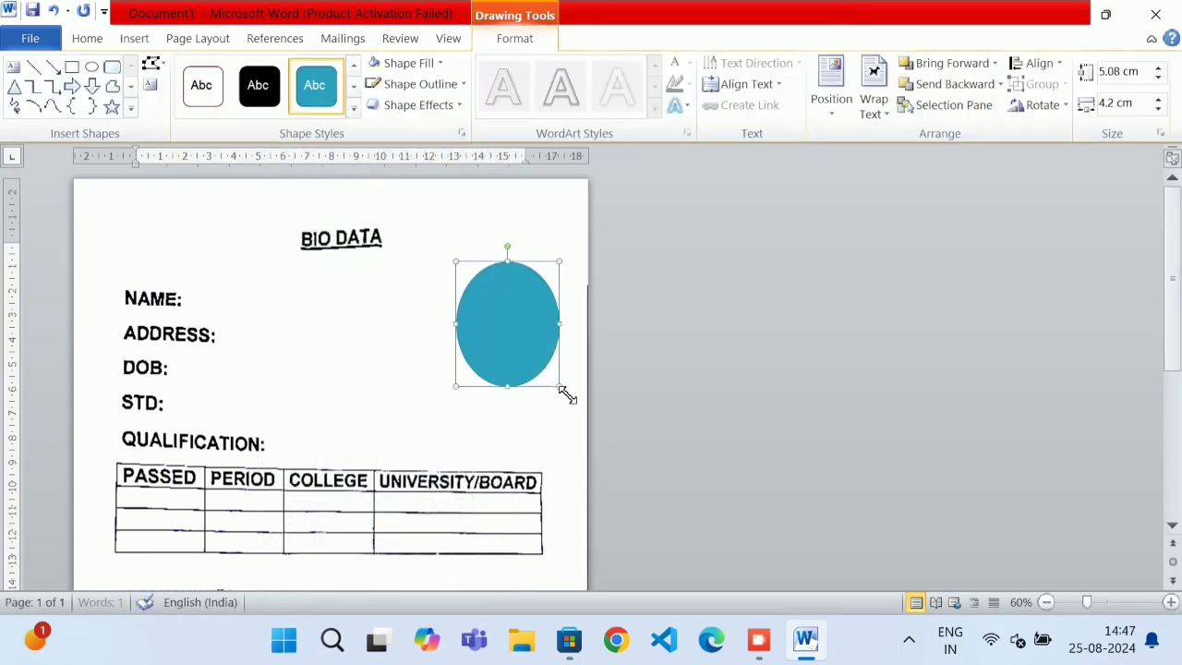
Step: Apply the white-filled shape style to the ellipse over the photo box and make its outline white
click(219, 85)
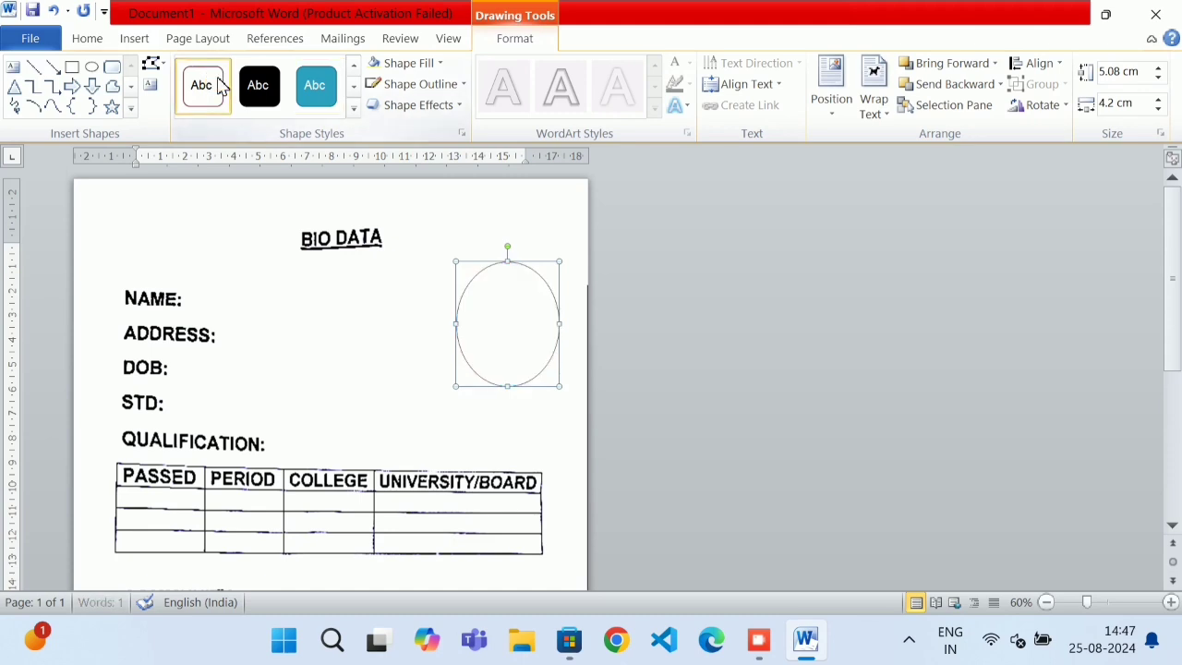
click(398, 89)
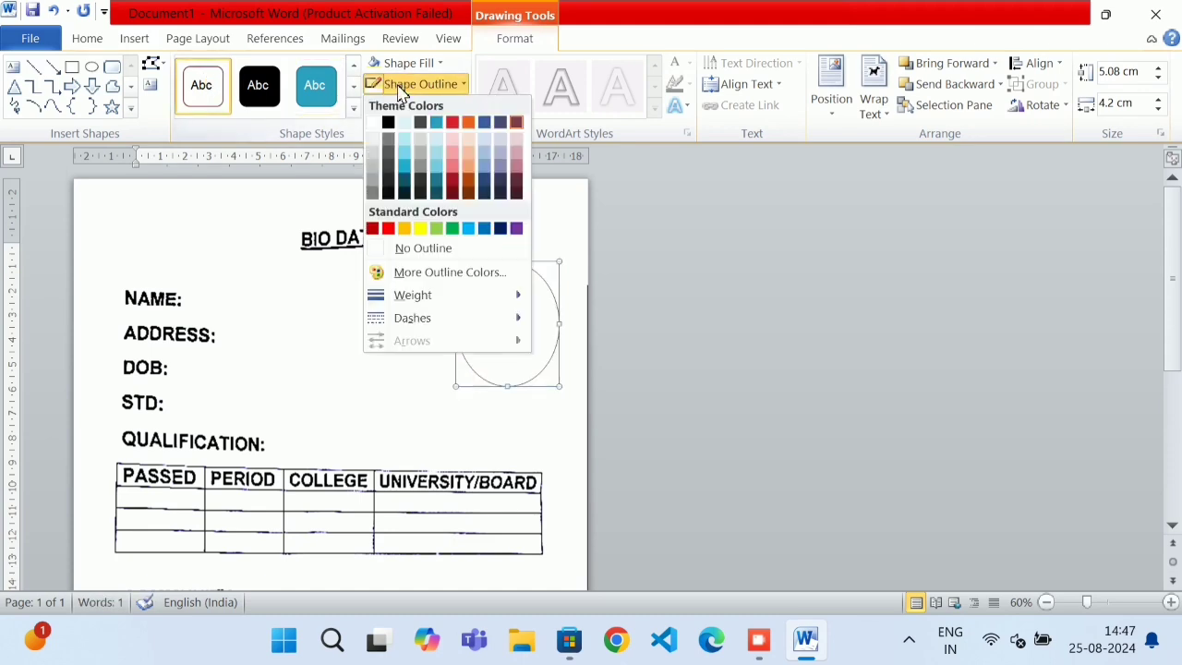
click(376, 120)
click(452, 412)
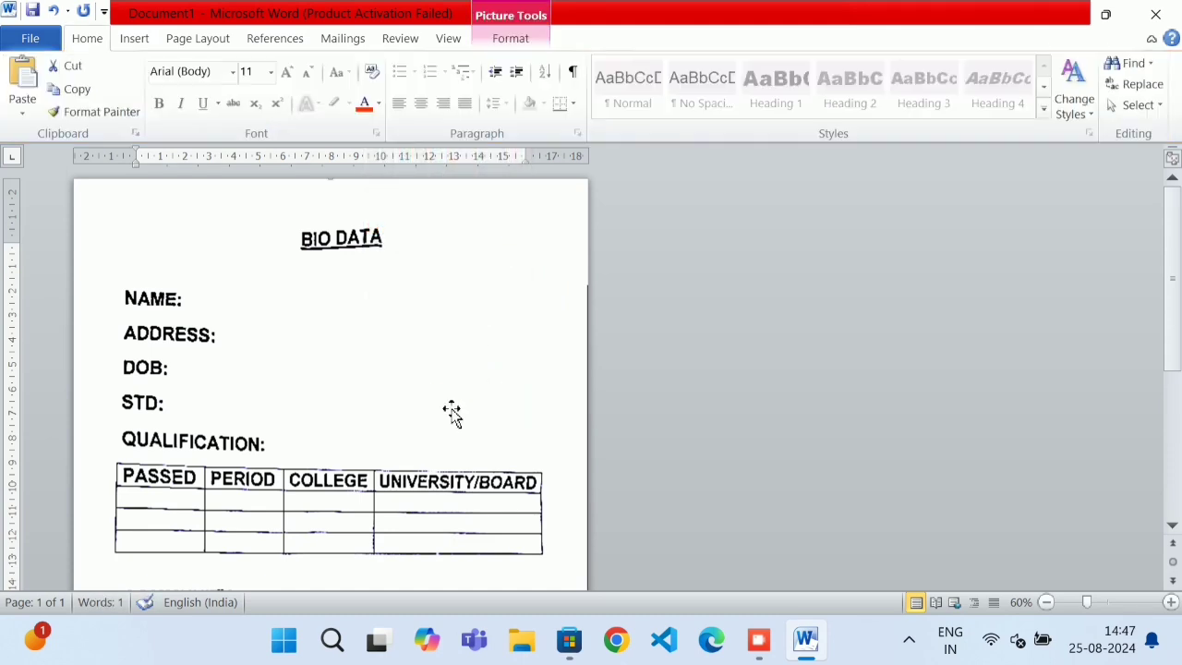
Step: Draw a new photo box about 2.69 cm high and 2.31 cm wide in place of the masked one, using the white-filled, dark-outlined style
click(134, 37)
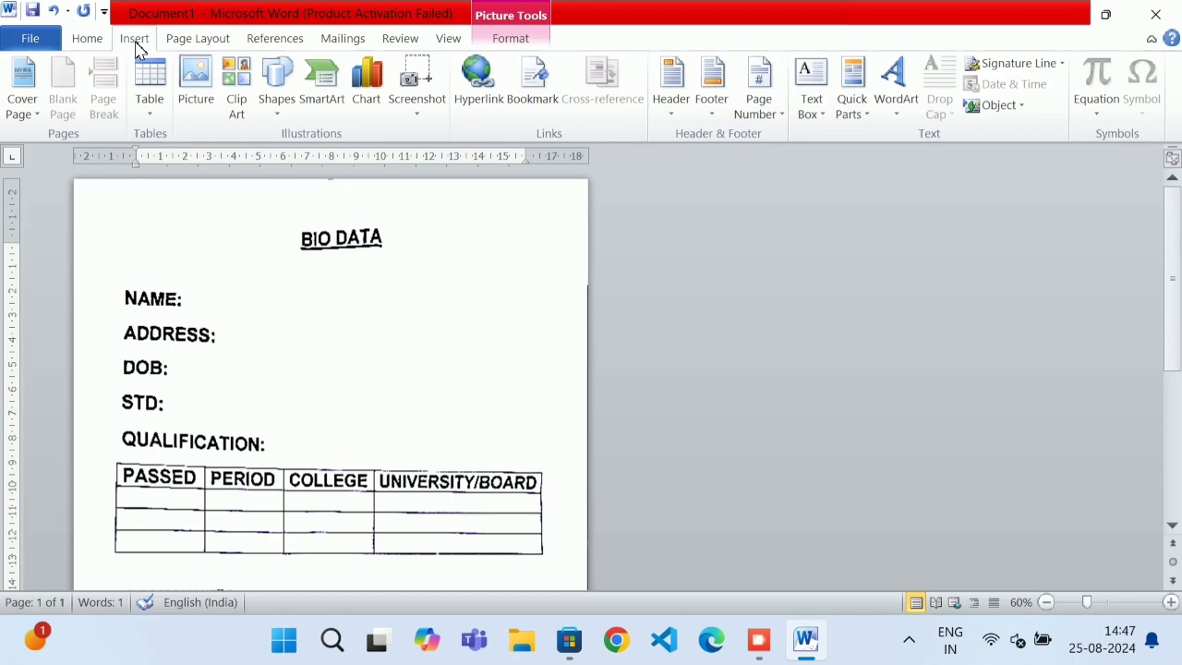
click(277, 93)
click(326, 155)
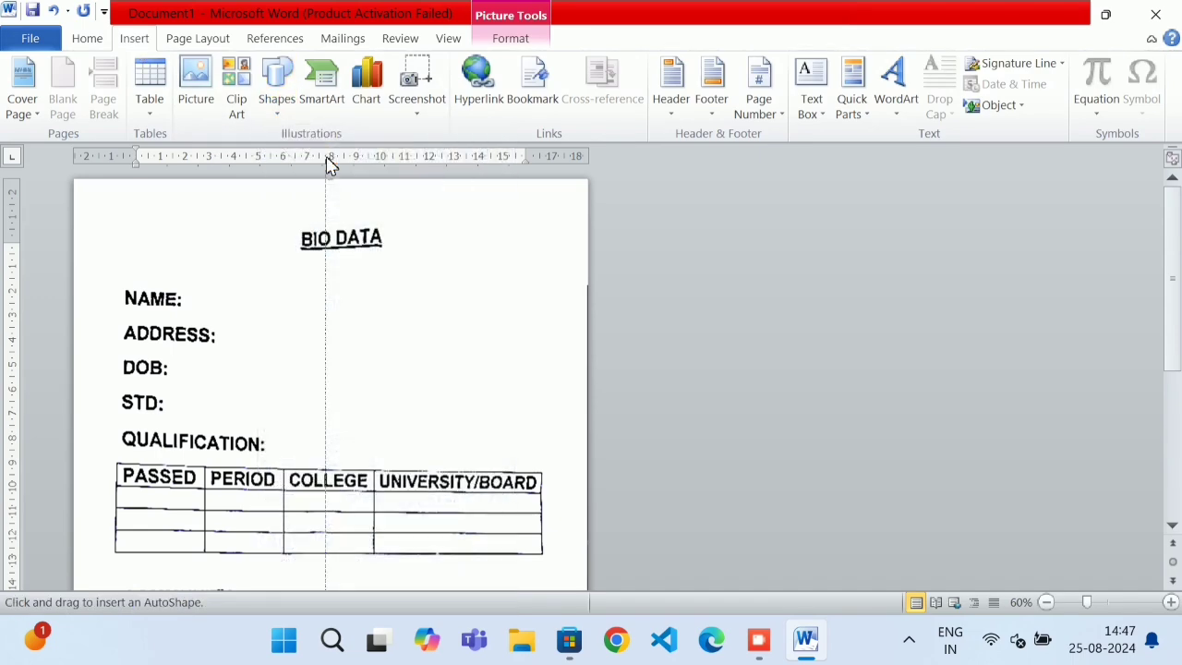
mouse_move(480, 262)
mouse_down()
mouse_move(544, 351)
mouse_move(538, 328)
mouse_up()
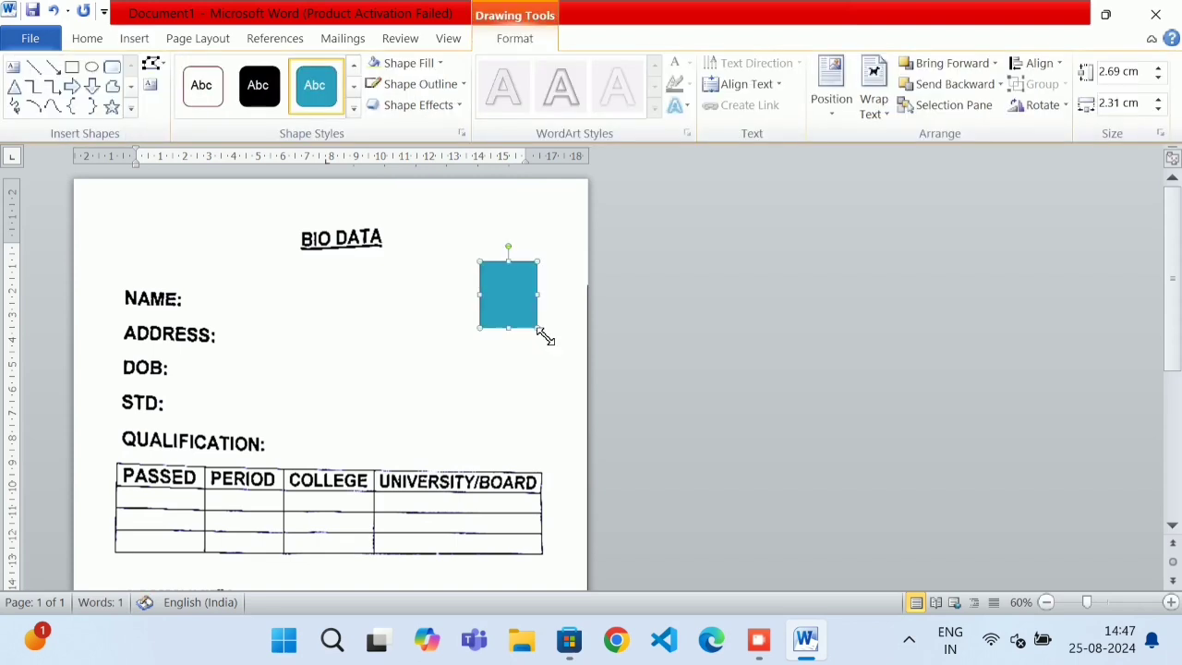
click(207, 101)
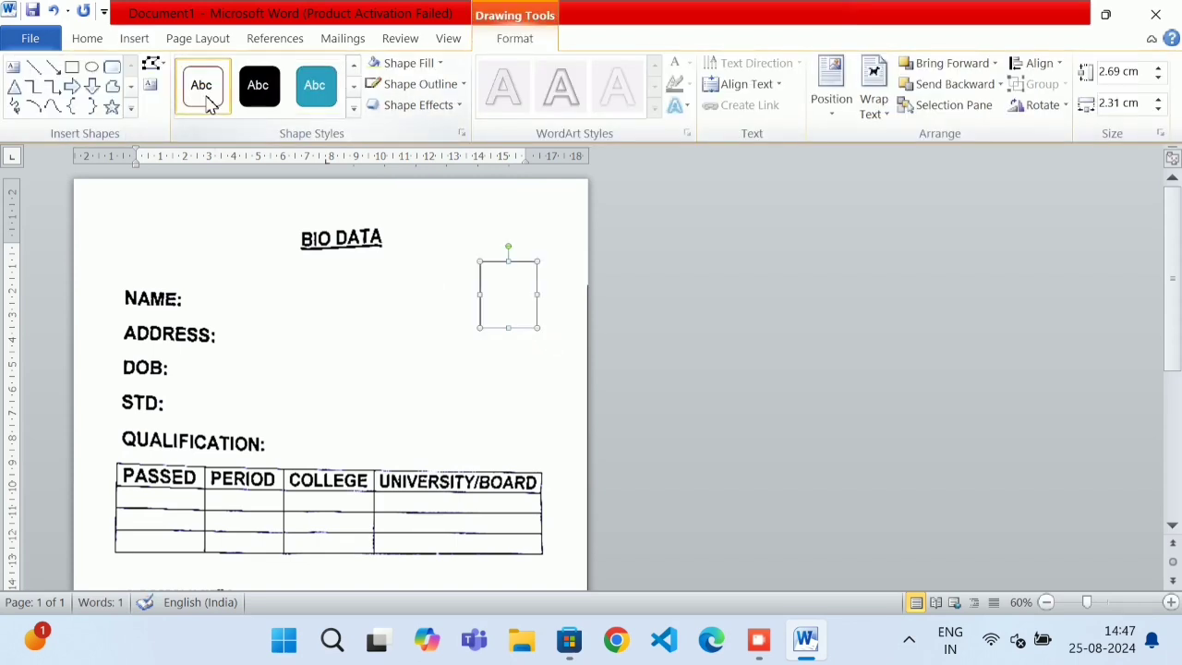
Step: Apply the white-filled shape style with a black outline to the new photo box
click(354, 108)
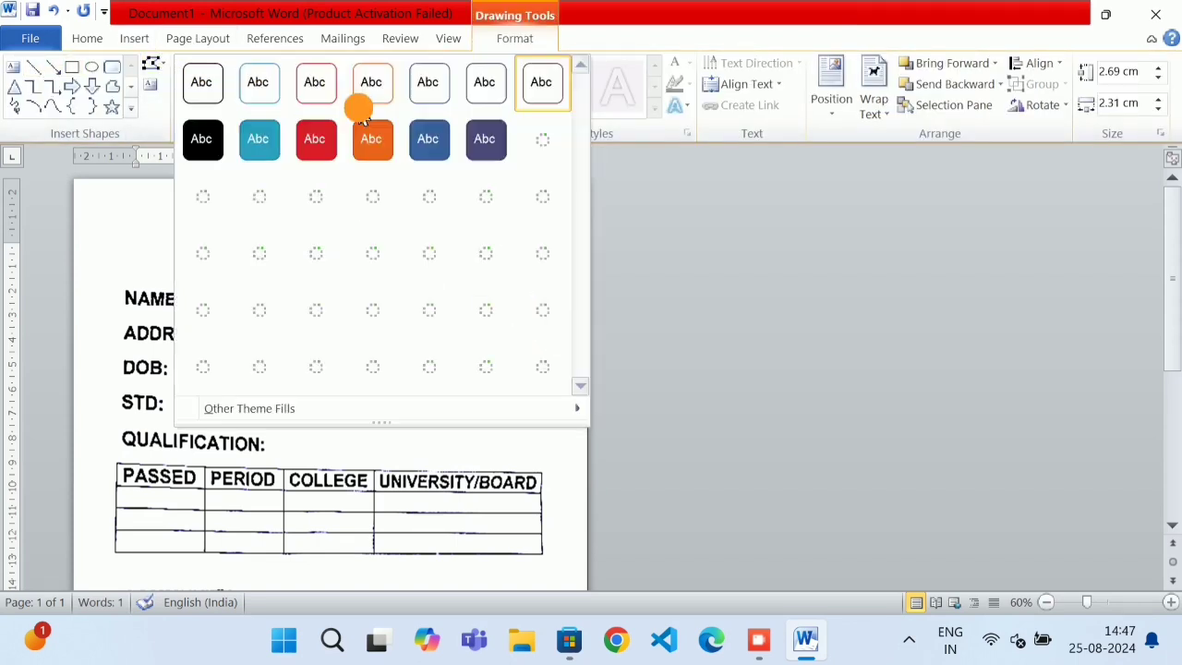
click(206, 83)
click(578, 351)
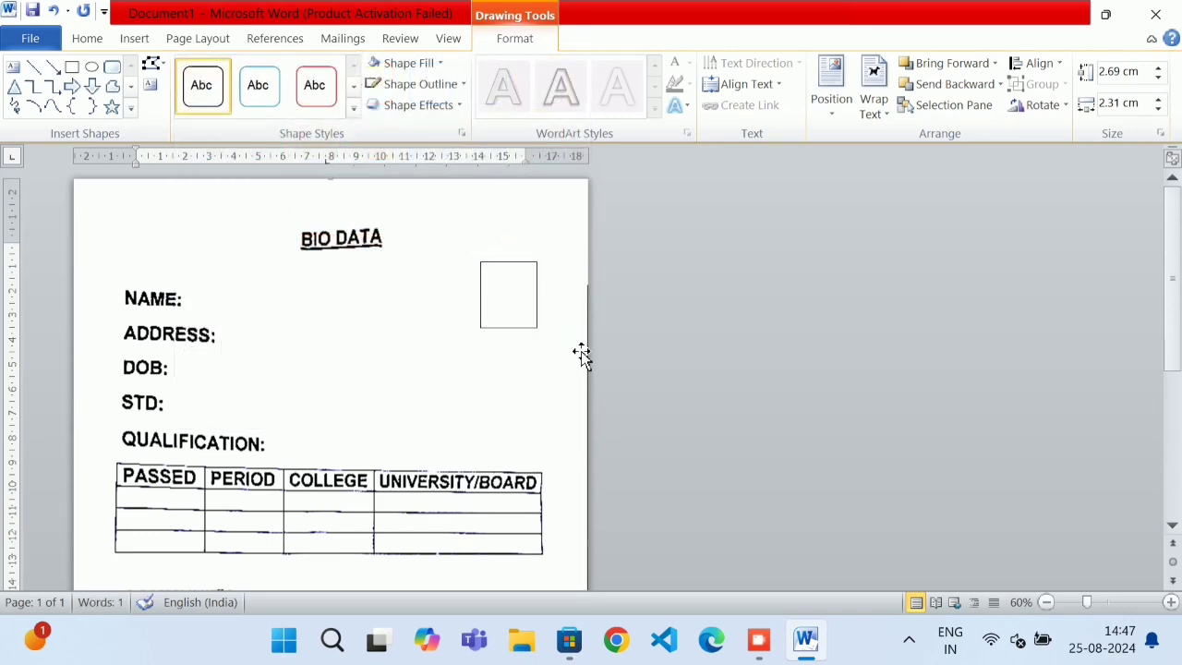
click(515, 326)
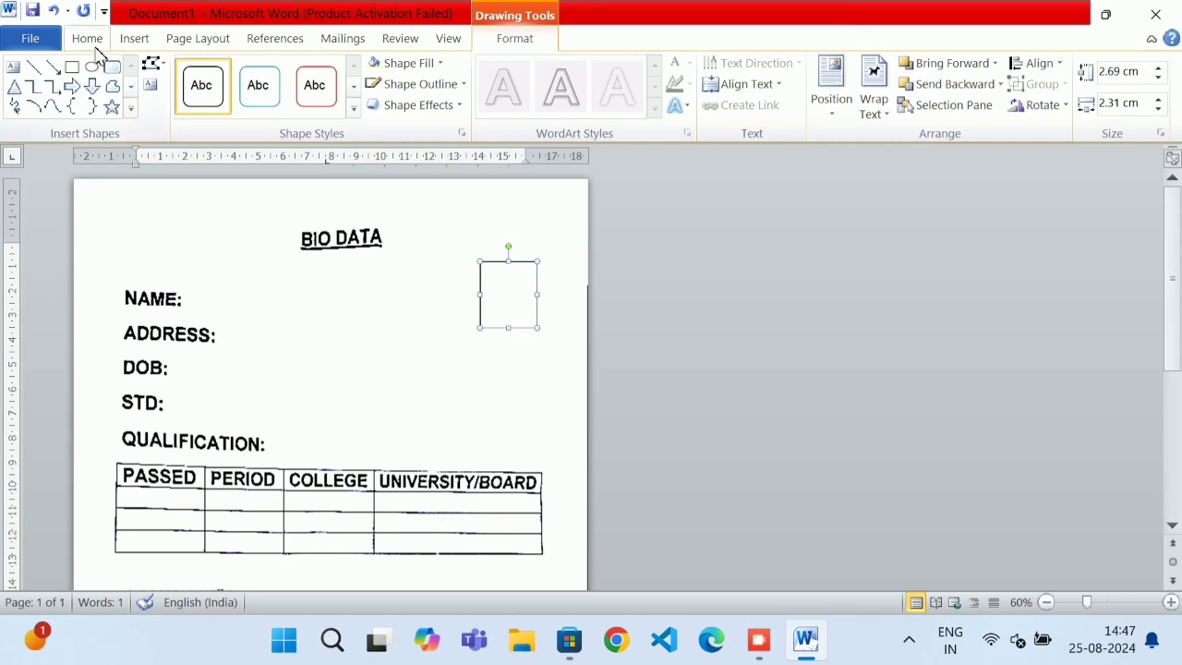
Step: Cover the crooked BIO DATA title with a rectangle about 1.48 cm high and 5.15 cm wide, using the white-filled style and a white outline
click(135, 38)
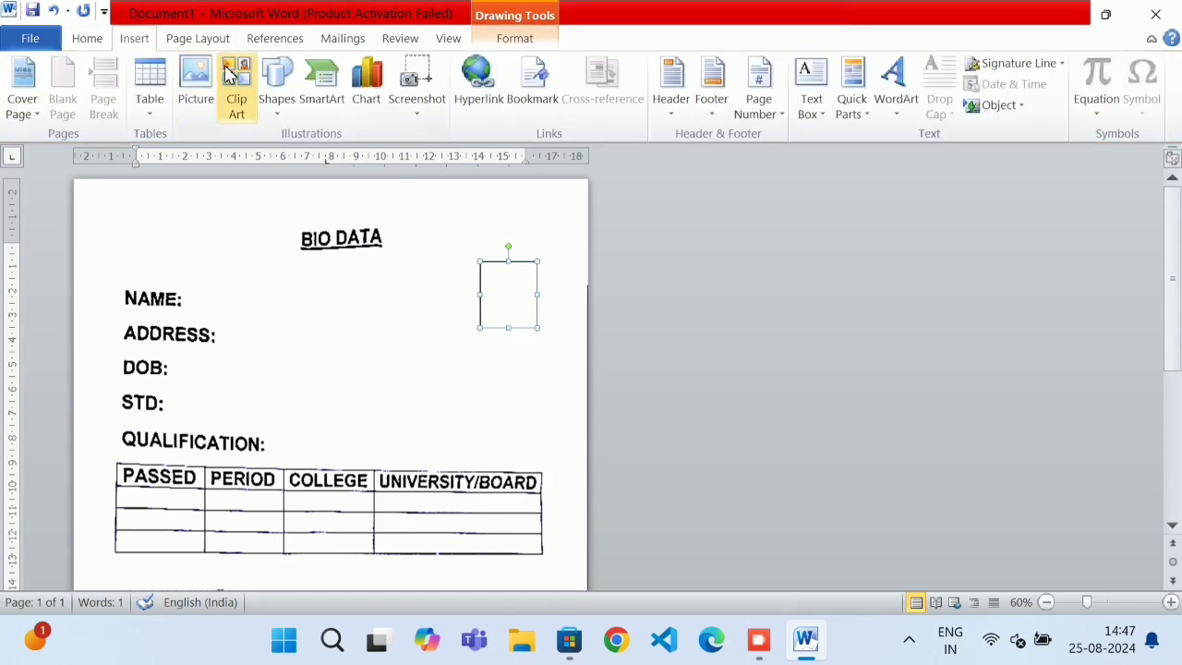
click(270, 80)
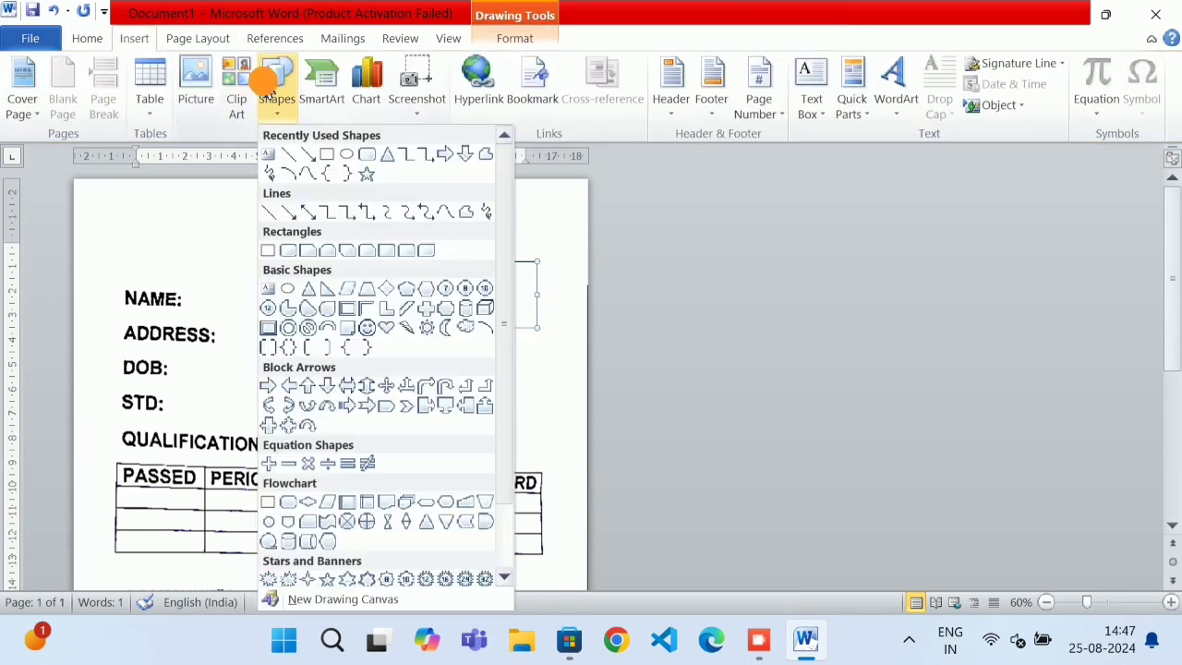
click(327, 154)
mouse_move(271, 229)
mouse_down()
mouse_move(399, 266)
mouse_move(365, 251)
mouse_up()
click(134, 39)
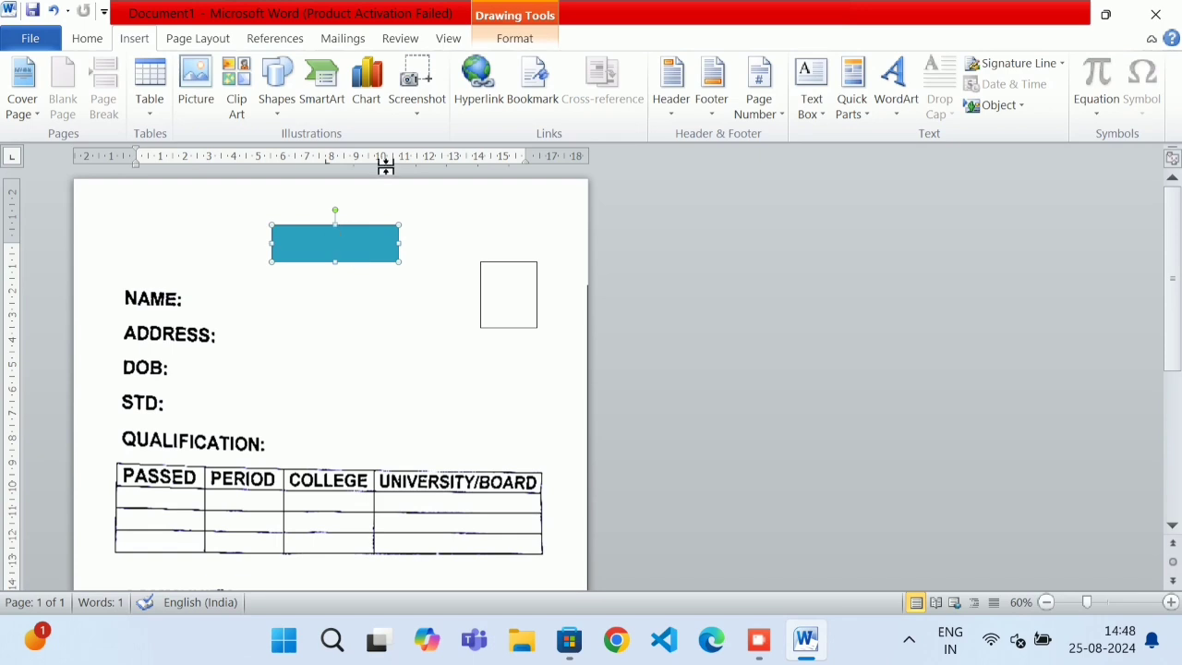
click(489, 40)
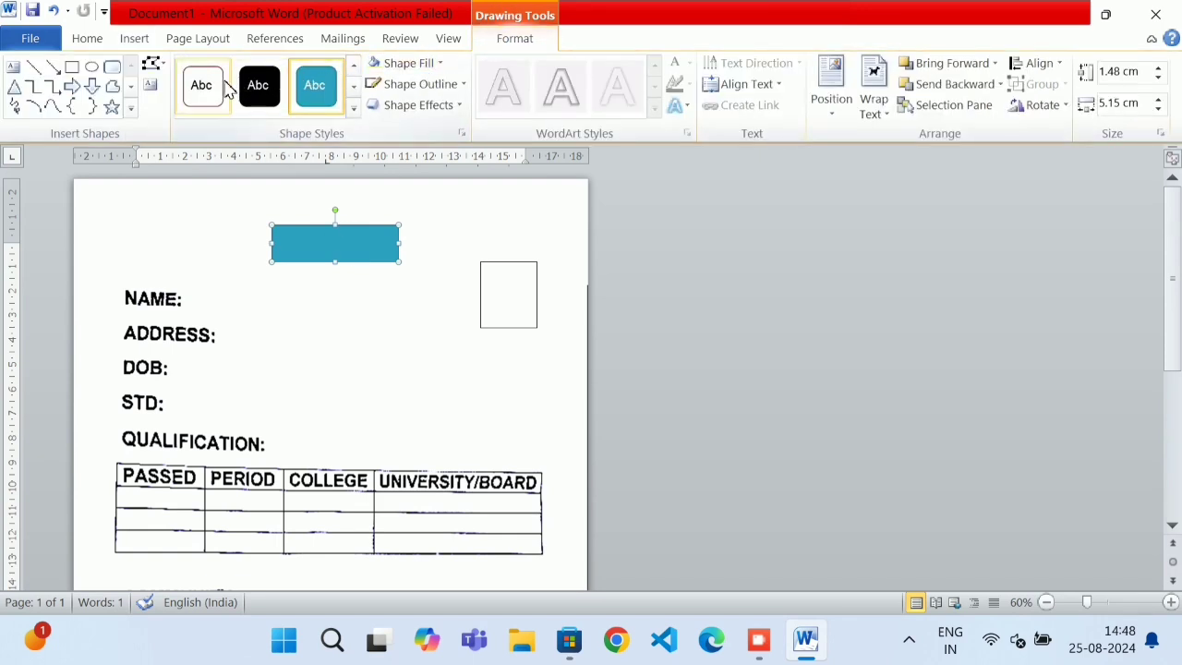
click(404, 84)
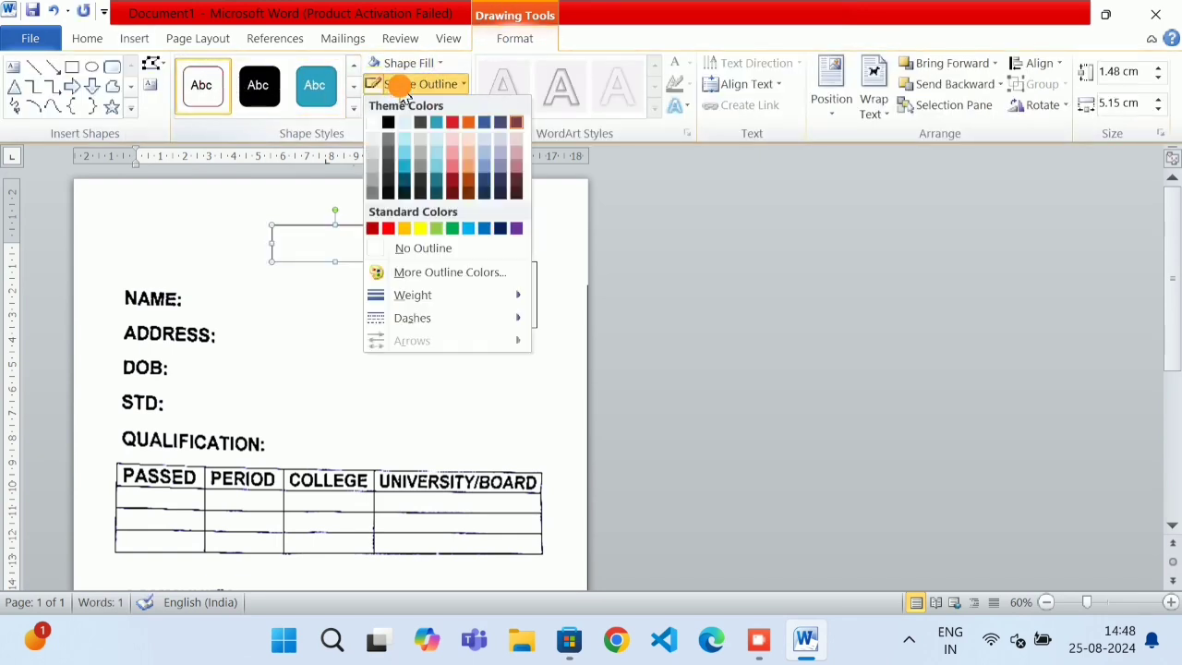
click(370, 125)
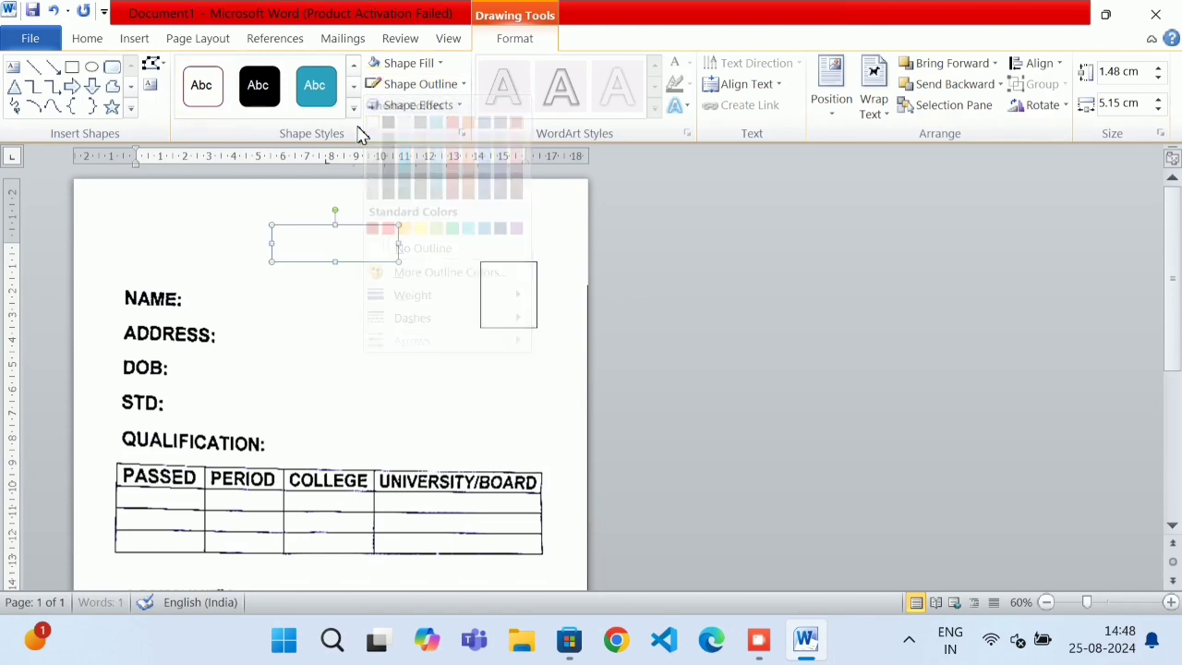
Step: Add the text "BIO DATA" inside the white rectangle covering the original title
right_click(362, 245)
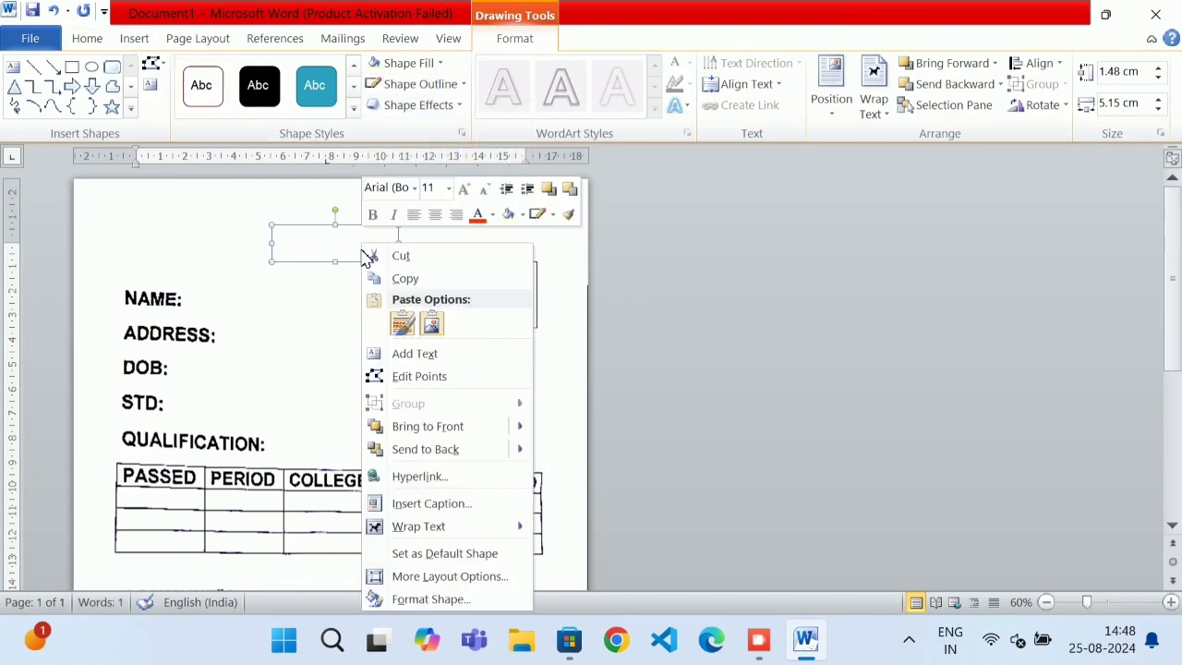
click(423, 356)
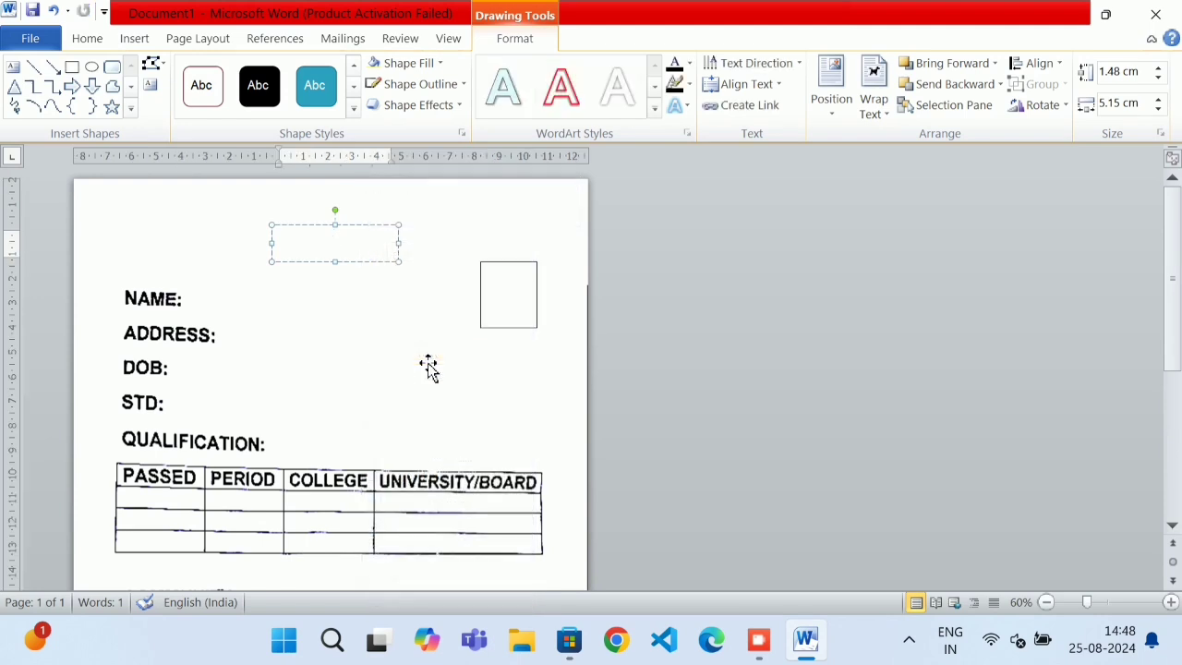
text(b)
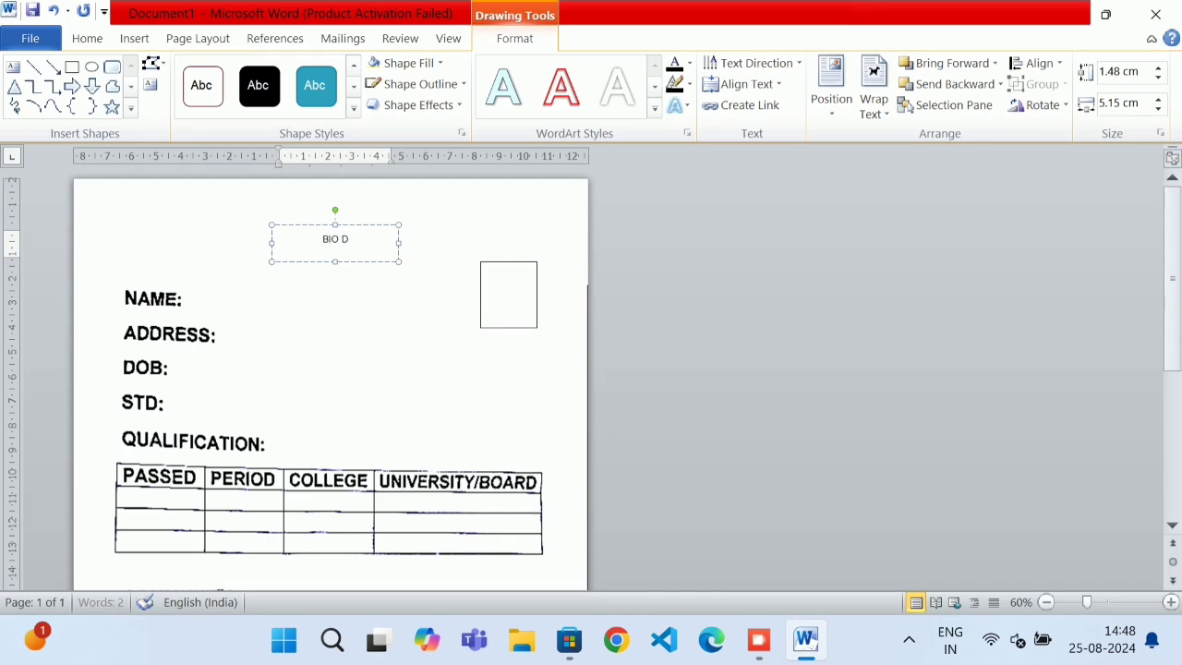
text(IO DAS)
key(BackSpace)
text(TA)
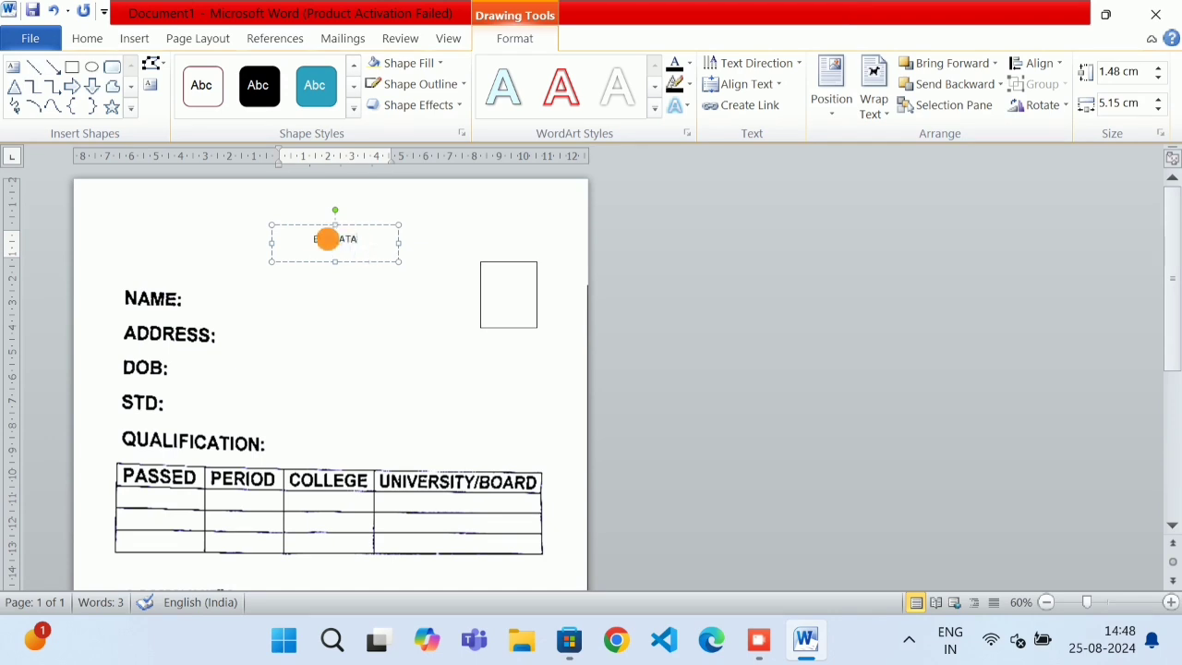
Step: Format the new BIO DATA title at font size 22, bold and underlined
triple_click(321, 240)
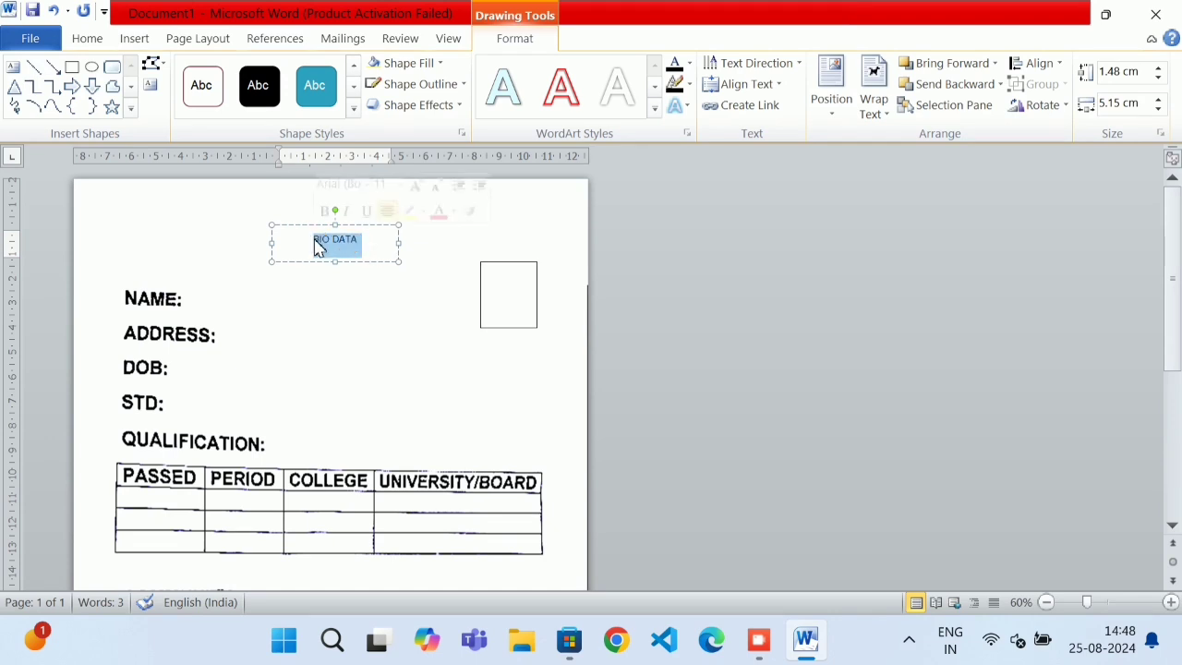
click(85, 44)
click(286, 73)
click(286, 73)
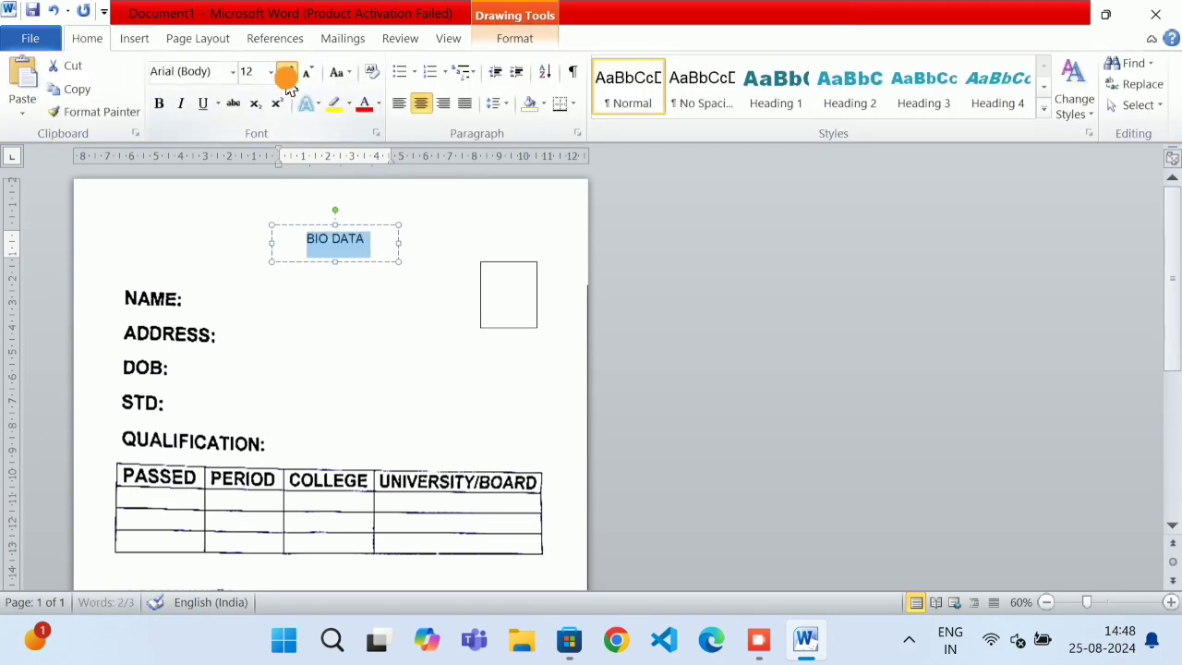
click(286, 73)
click(286, 72)
click(286, 73)
click(287, 73)
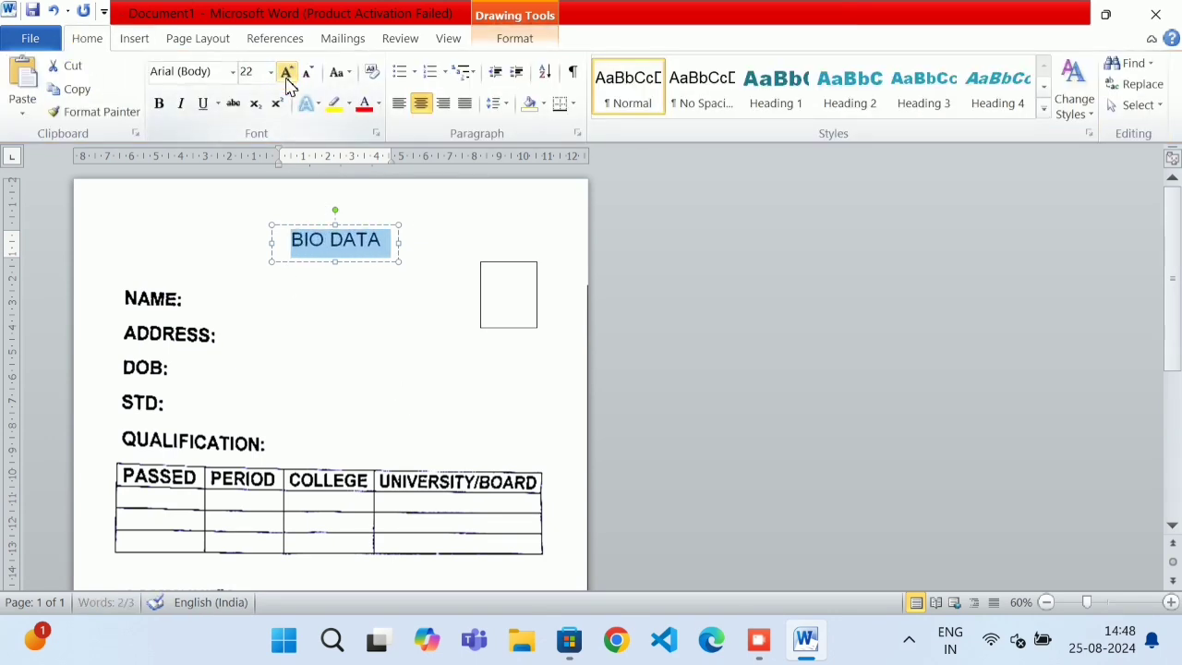
click(203, 102)
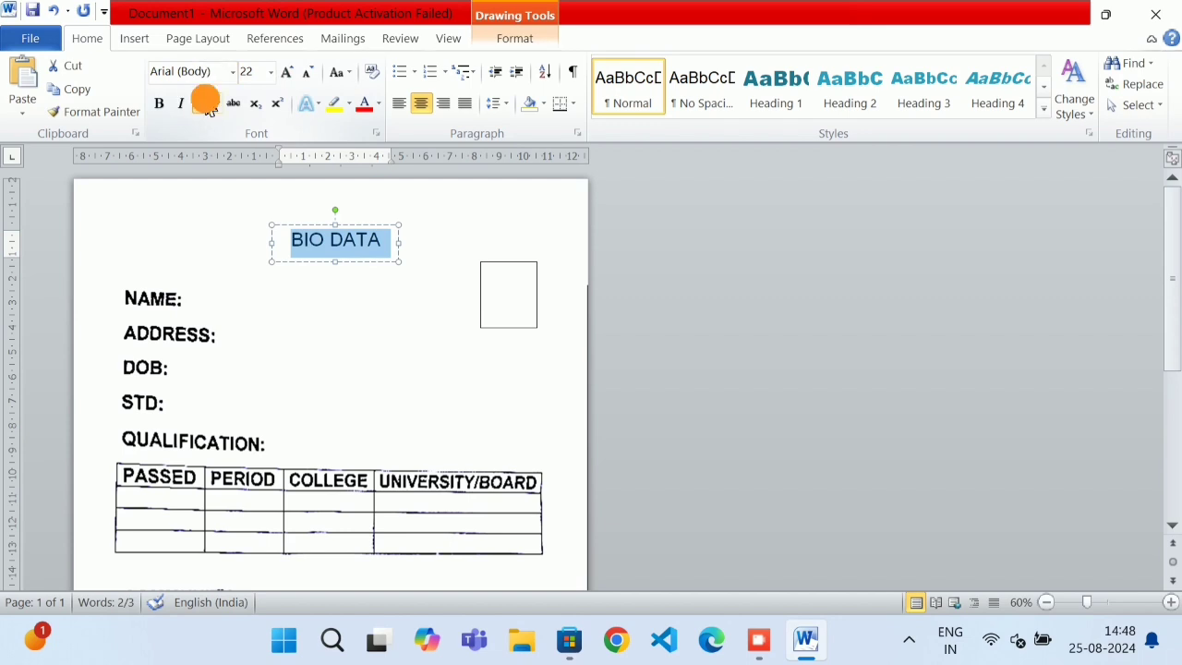
click(160, 105)
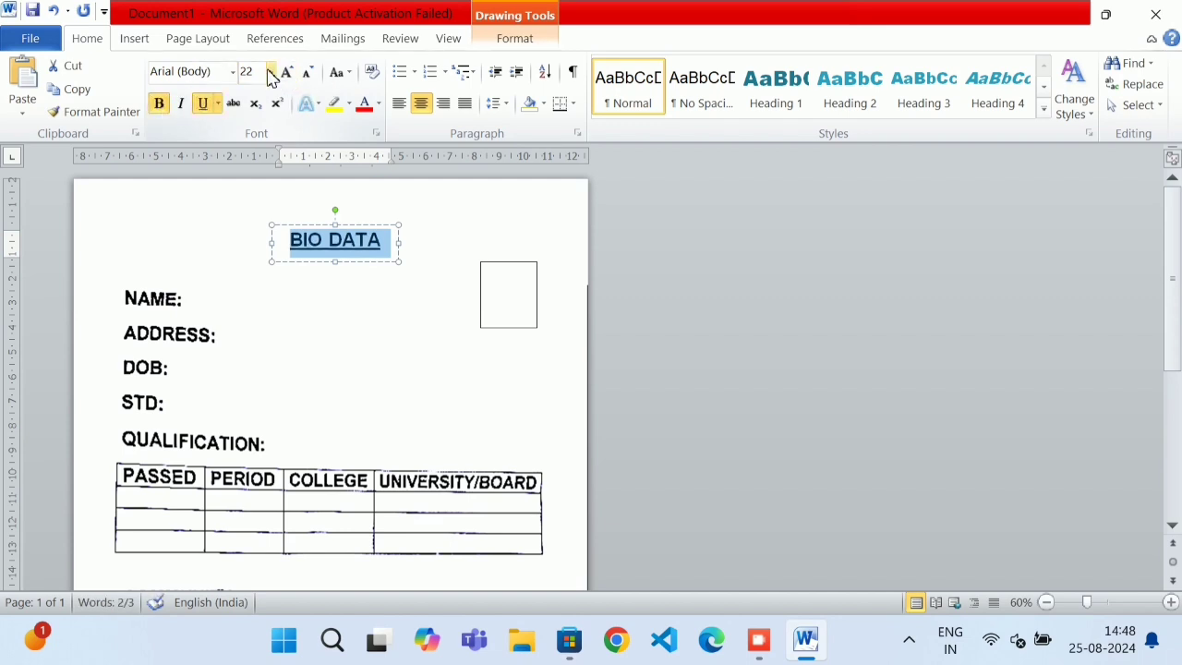
Step: Set the BIO DATA title's font to Calibri and deselect the shape
click(233, 72)
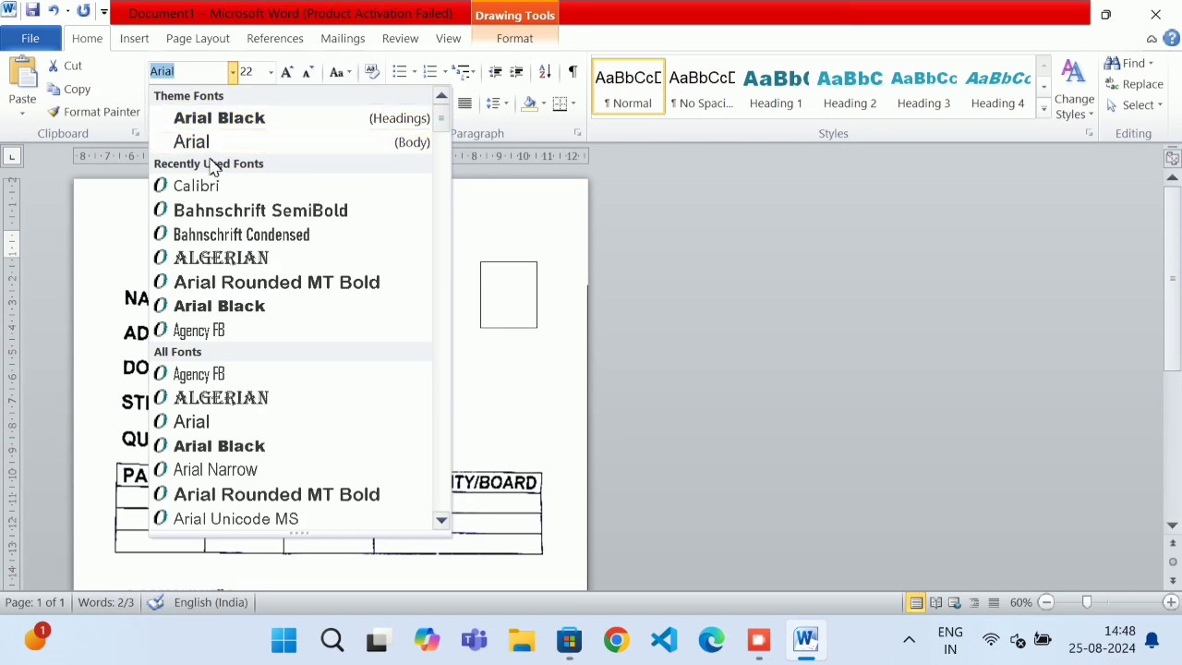
click(231, 189)
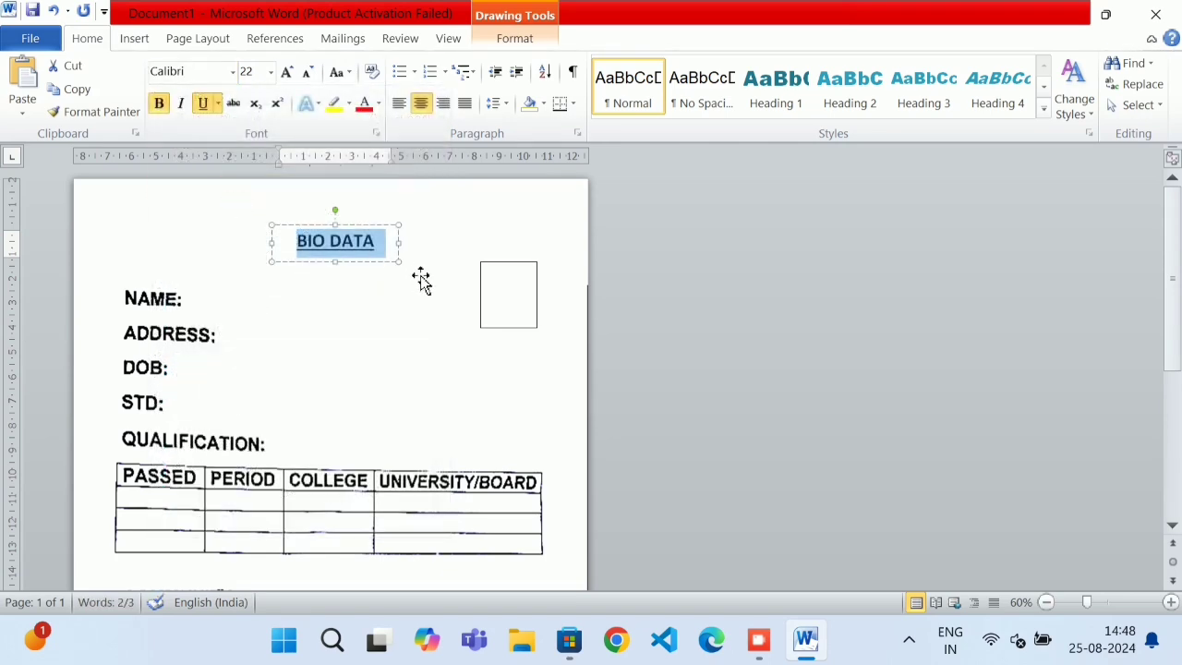
click(469, 221)
click(649, 294)
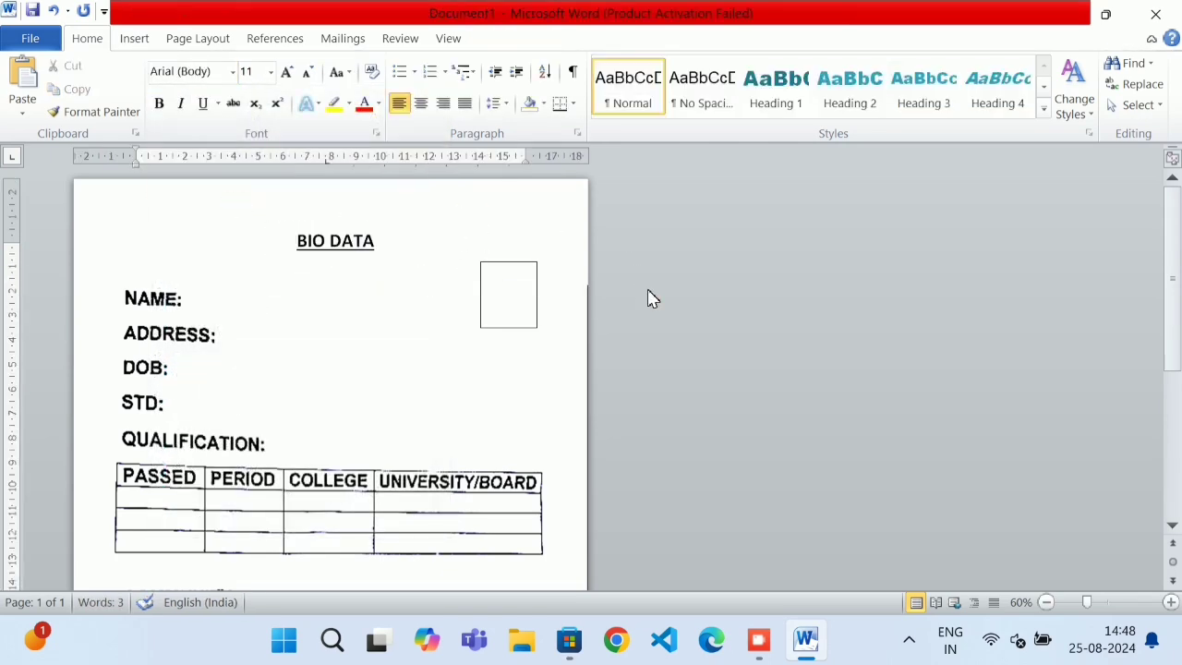
Step: Cover the crooked EMAIL ID label with a rectangle about 1.81 cm high and 5.81 cm wide, using the white-filled style and a white outline
drag(1163, 208, 1172, 347)
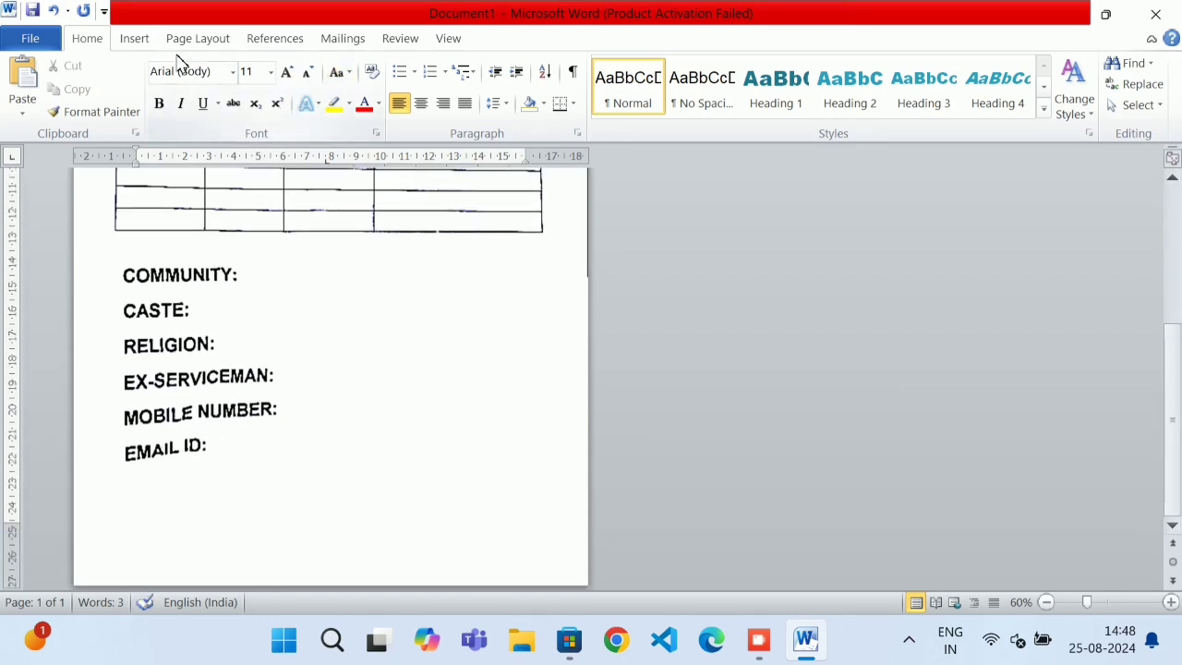
click(136, 39)
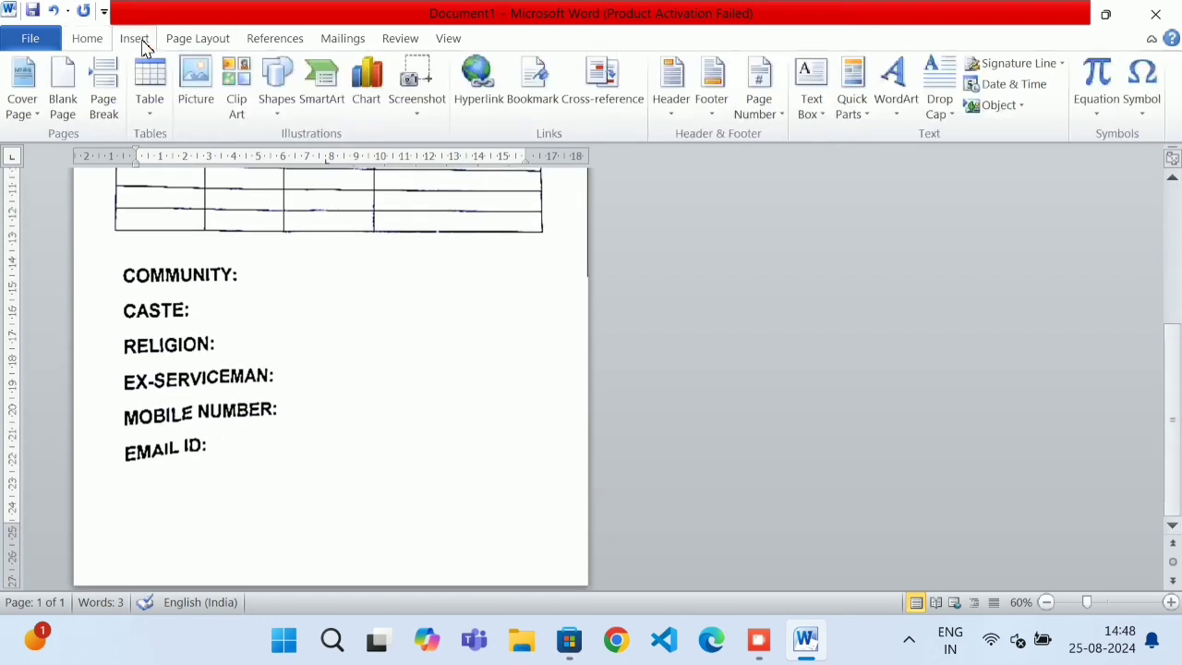
click(279, 103)
click(329, 154)
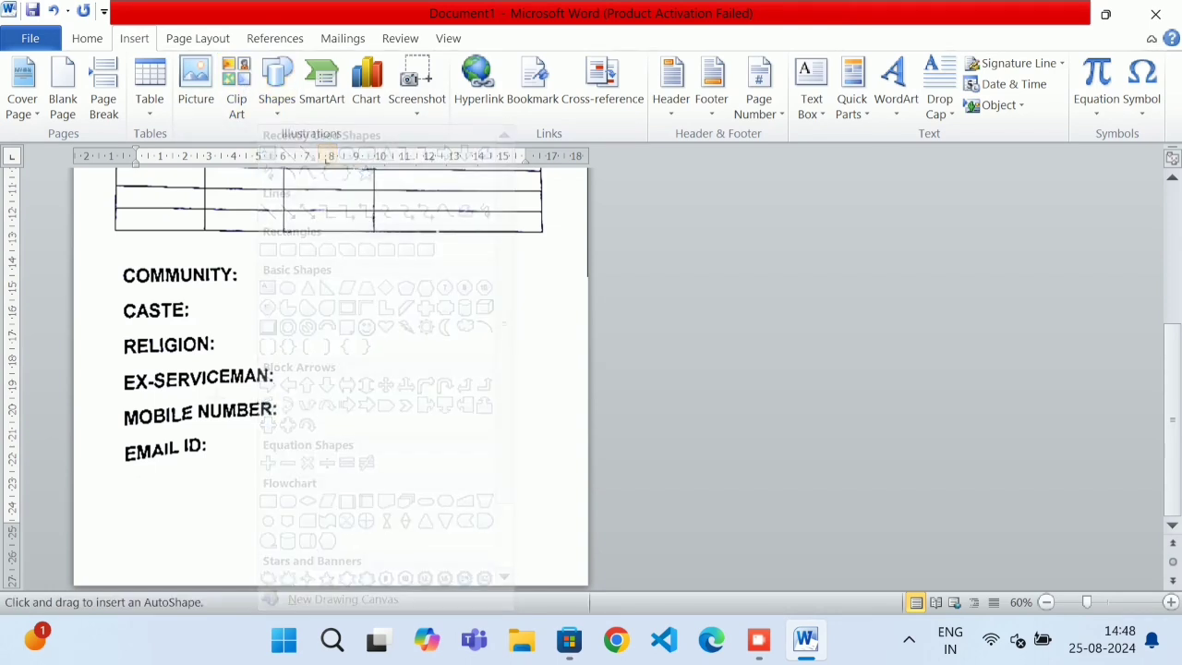
mouse_move(107, 430)
mouse_down()
mouse_move(269, 493)
mouse_move(236, 467)
mouse_move(251, 475)
mouse_up()
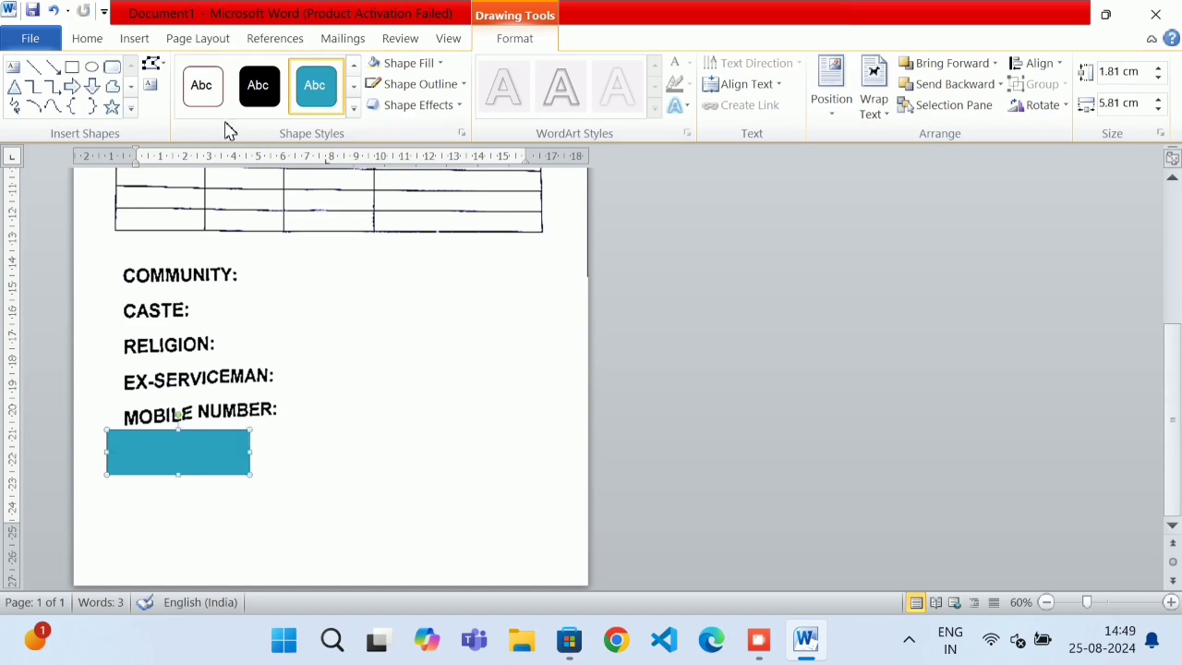
click(203, 85)
click(411, 84)
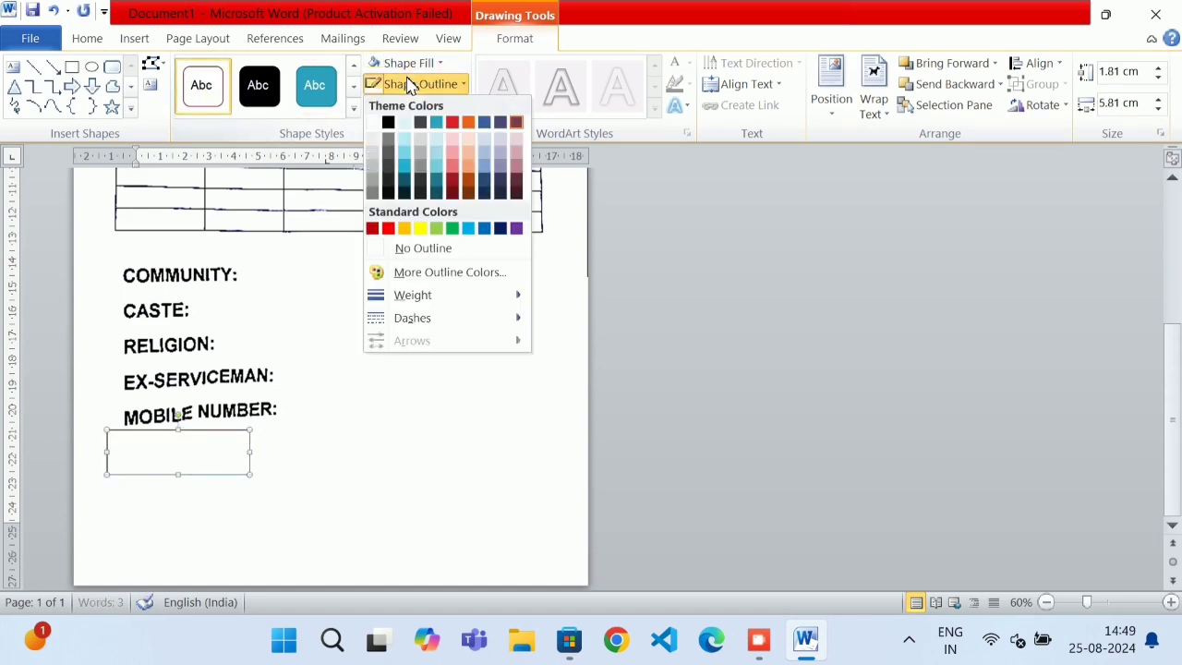
click(385, 123)
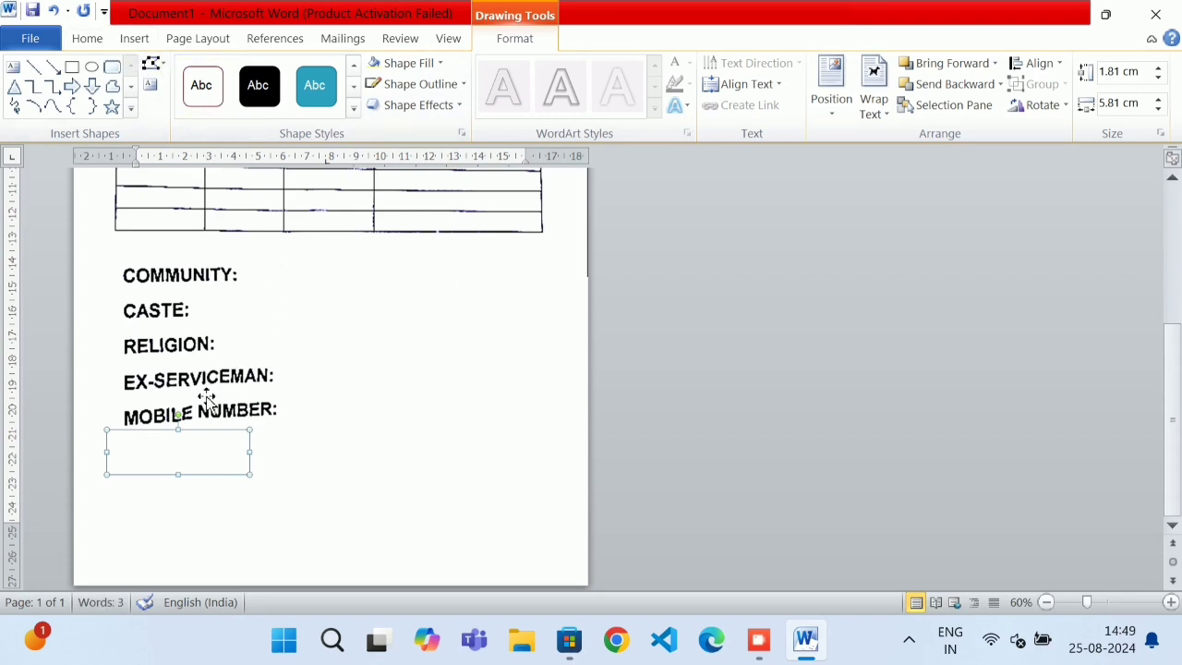
Step: Add the text "EMAIL ID:" inside the white rectangle below MOBILE NUMBER
right_click(199, 444)
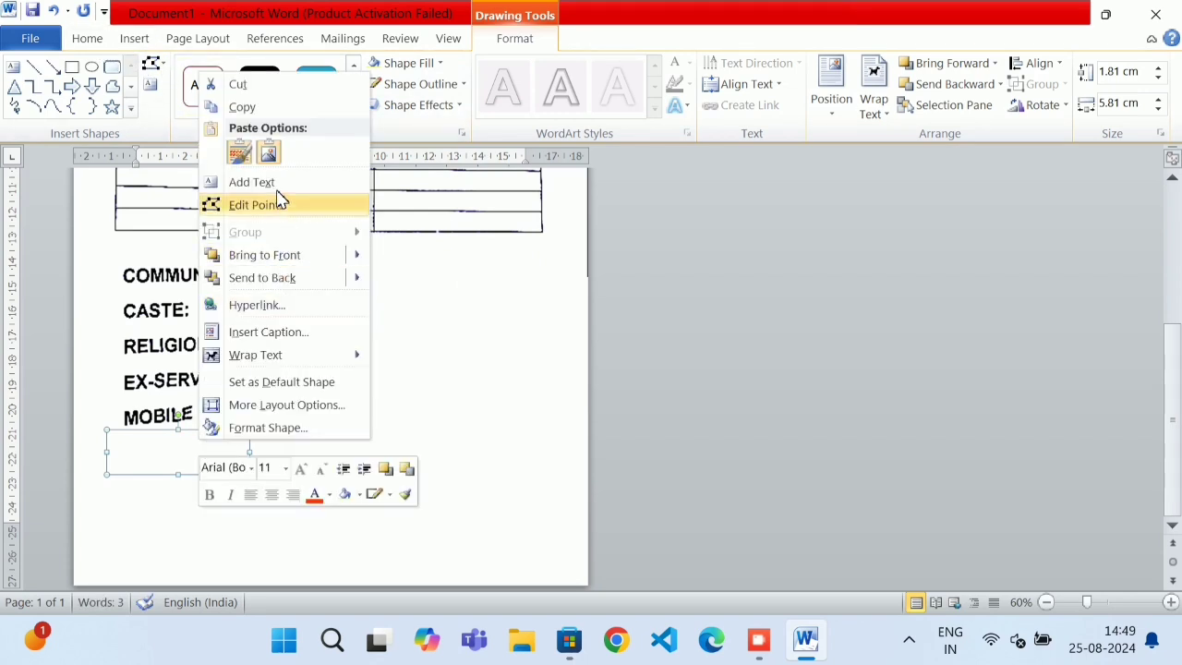
click(280, 185)
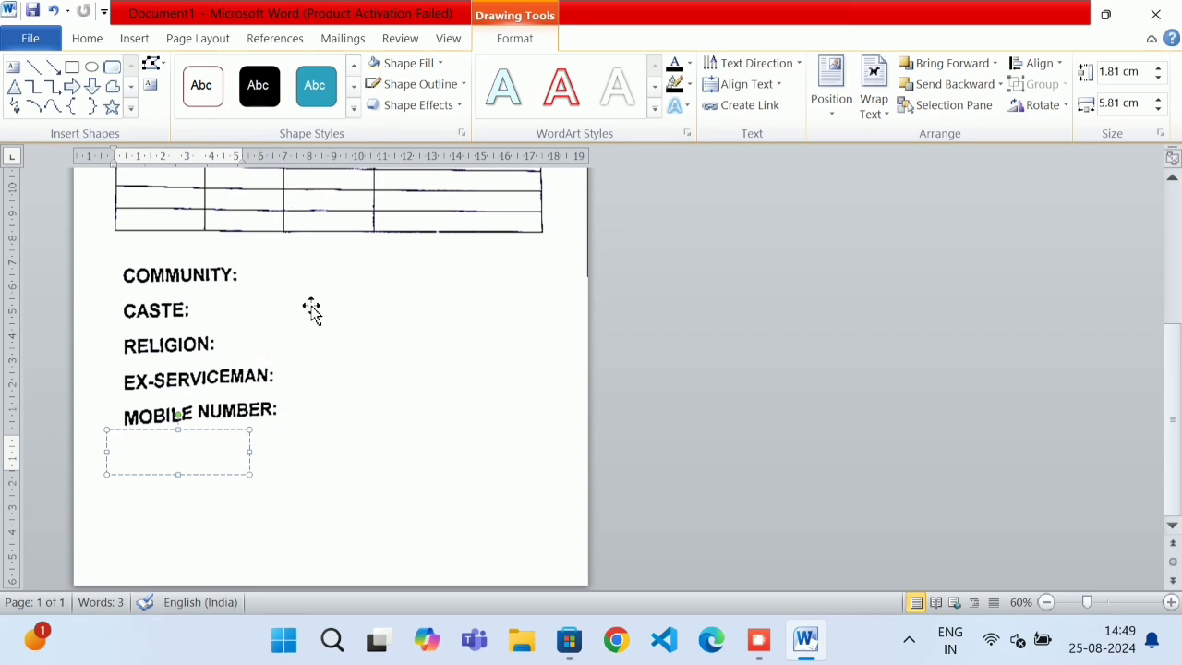
text(EMA)
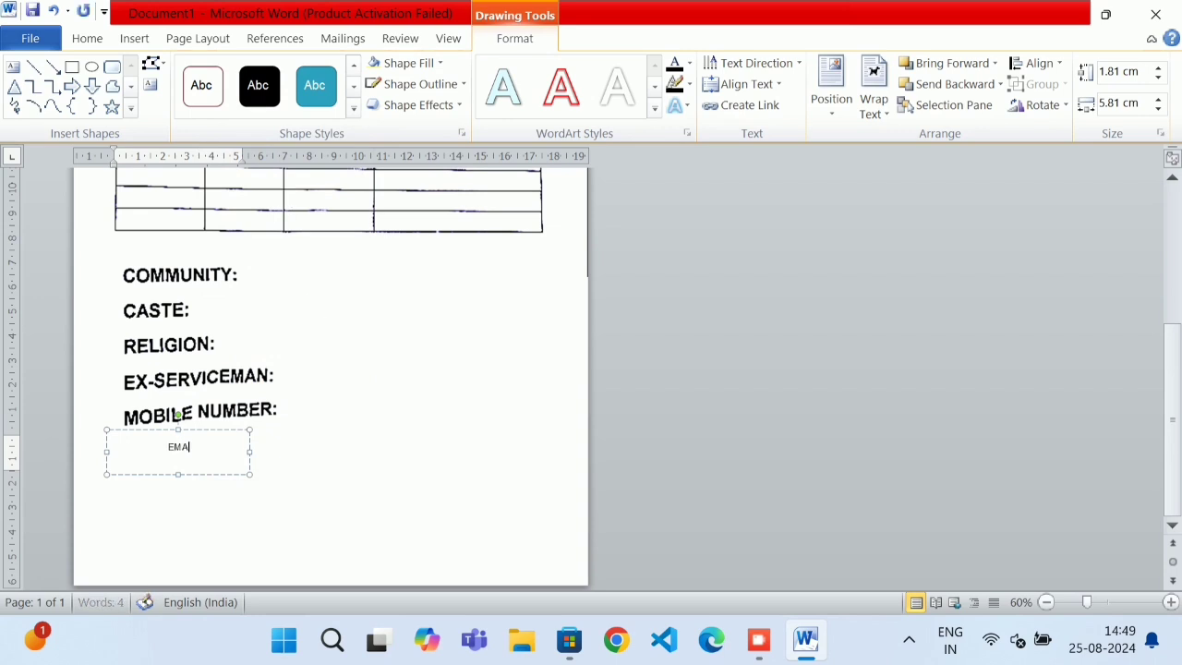
text(IL ID:)
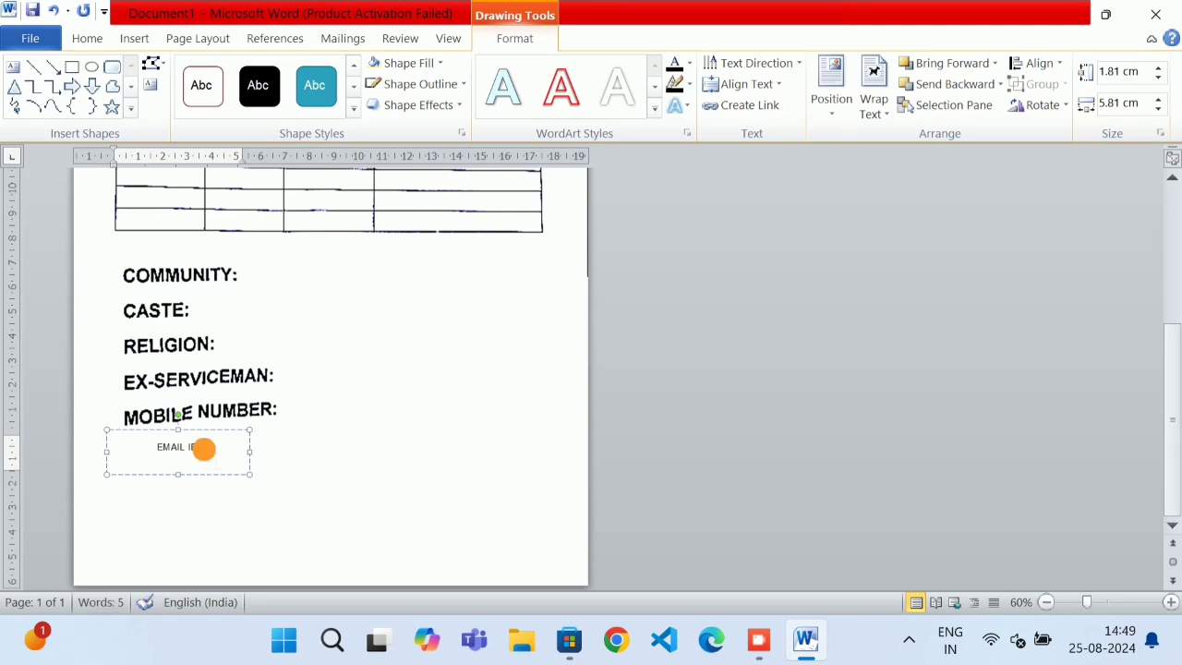
Step: Make the new EMAIL ID: label bold and set its font size to 20
drag(204, 449, 163, 452)
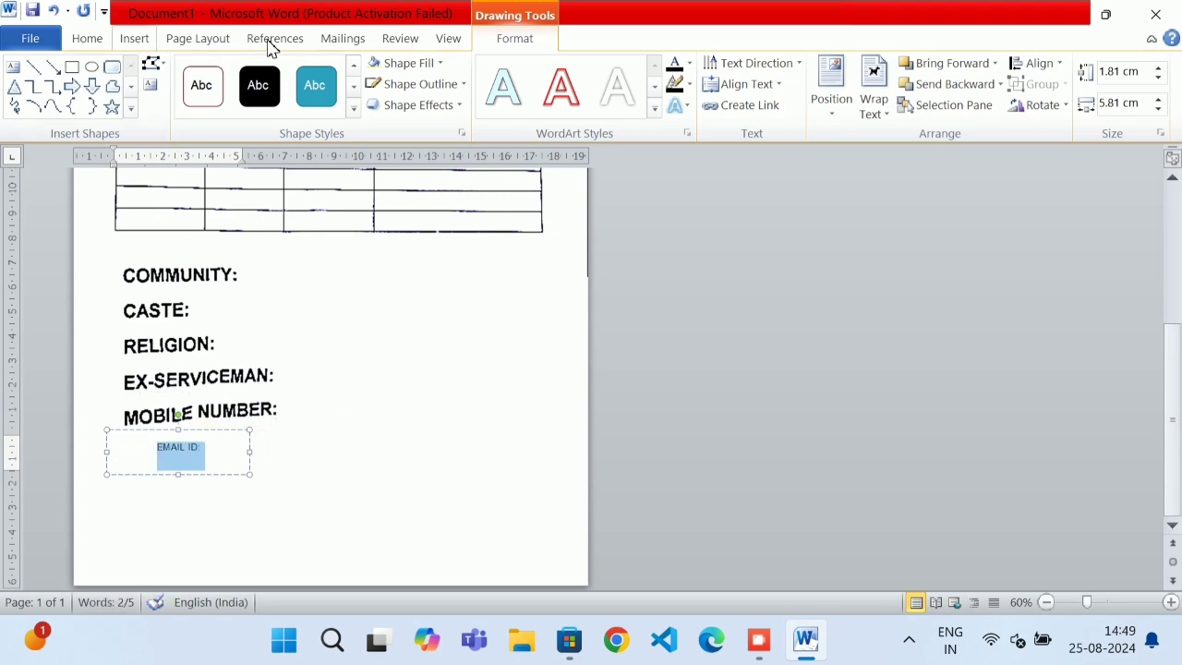
click(89, 38)
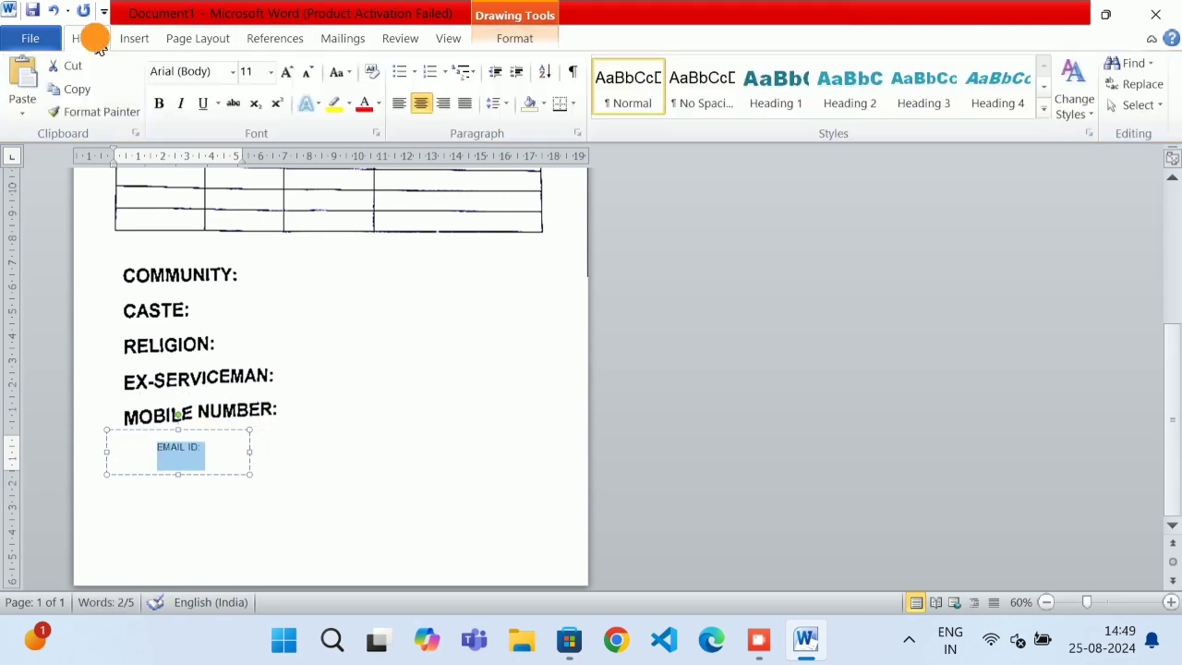
click(158, 103)
click(286, 72)
click(286, 72)
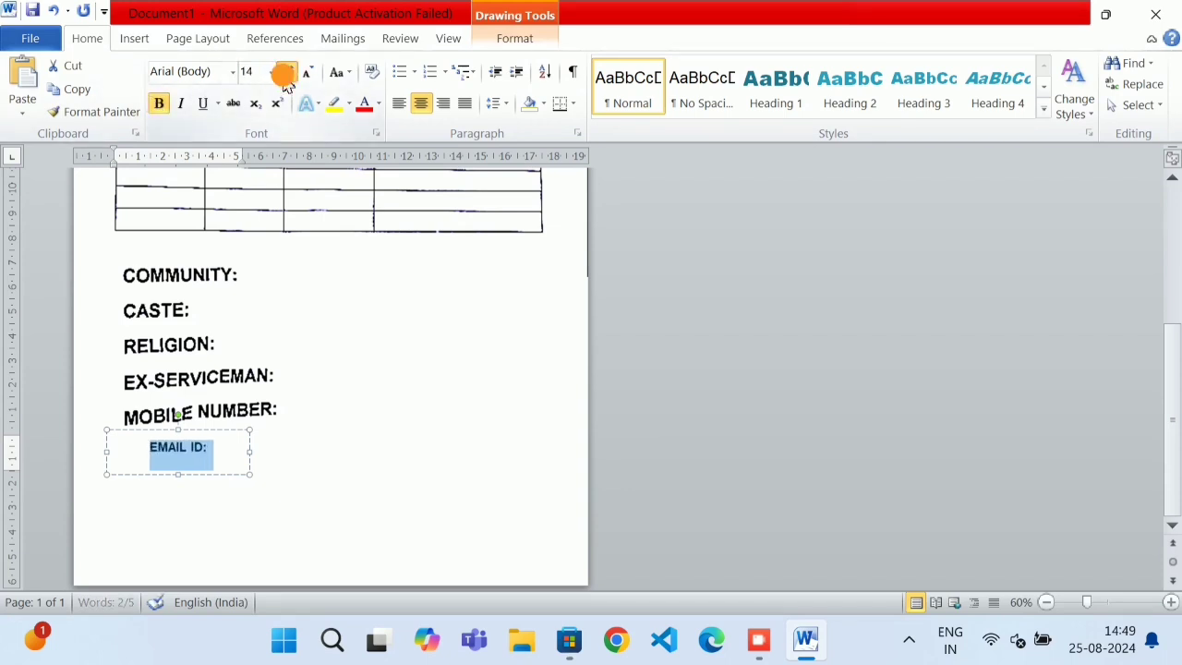
click(286, 72)
click(286, 72)
click(287, 72)
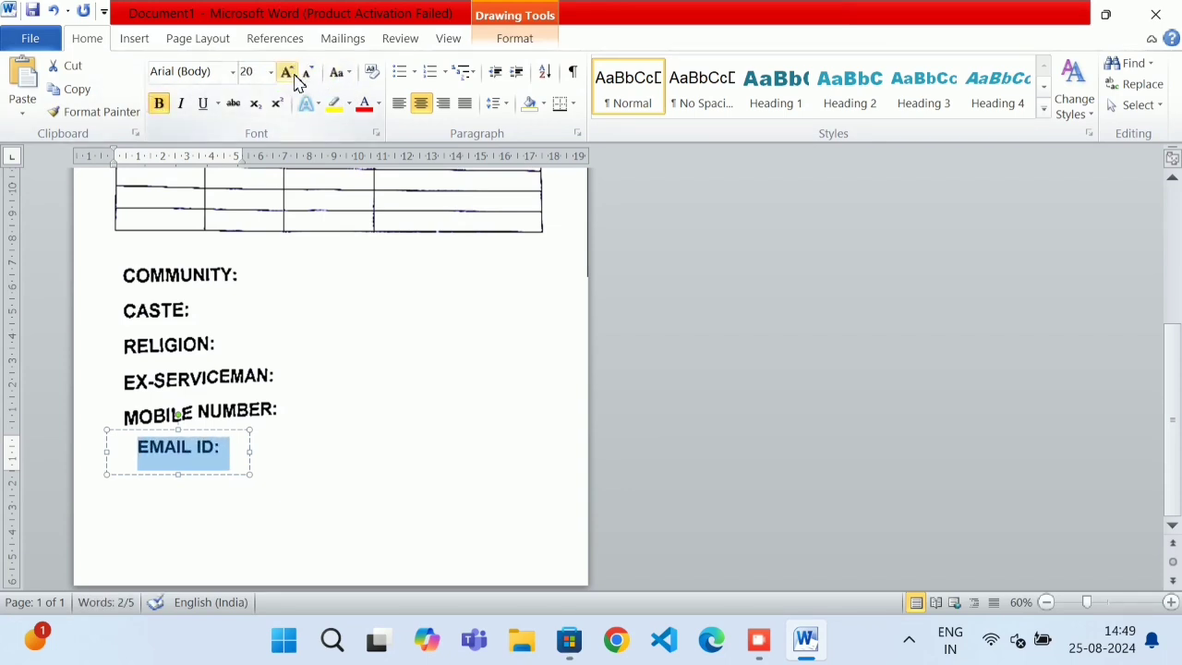
Step: Set the EMAIL ID: label's font size to 24 and move its box to line up with the labels above
click(291, 77)
click(291, 78)
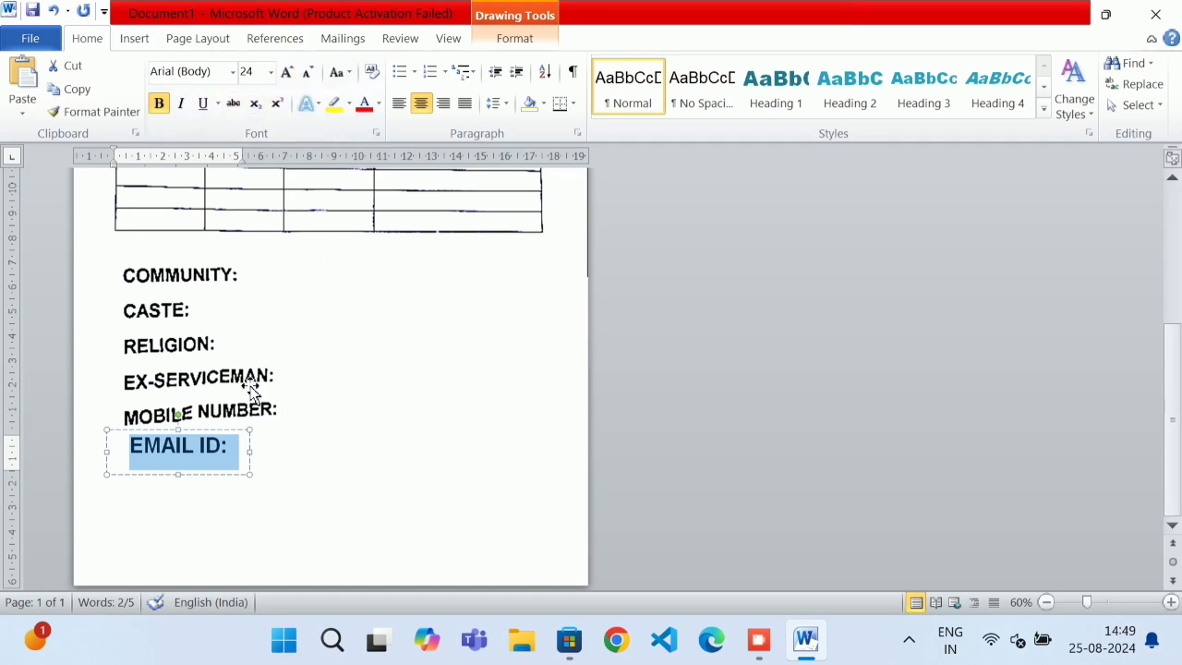
click(204, 456)
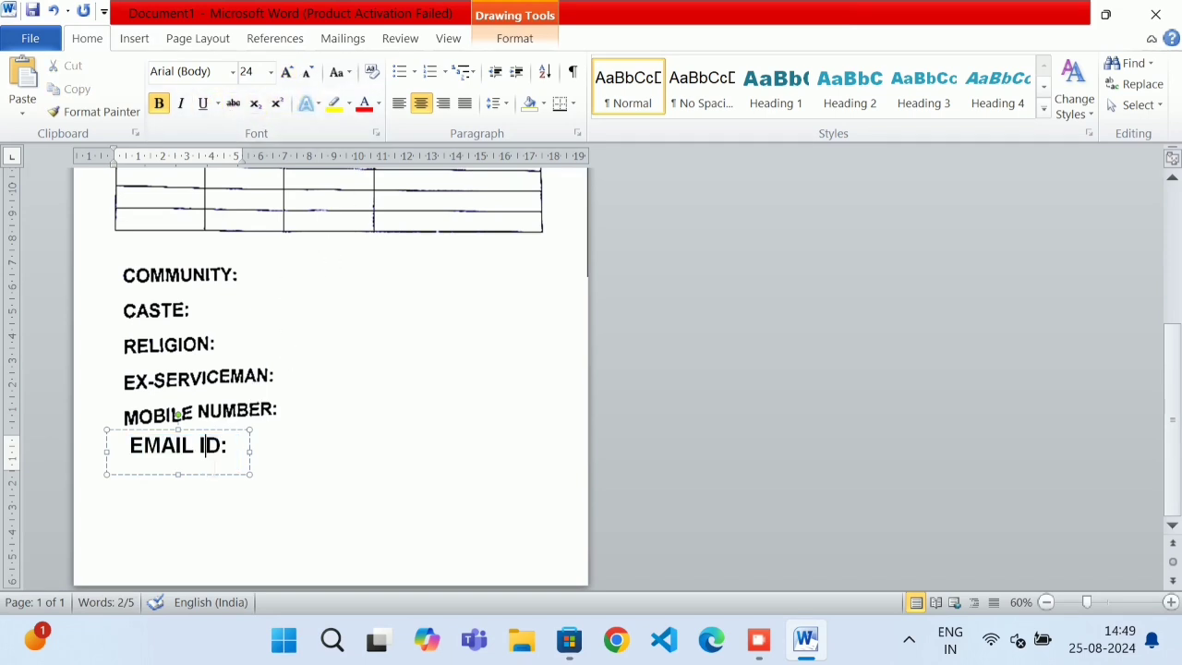
mouse_move(207, 475)
mouse_down()
mouse_move(188, 474)
mouse_move(206, 473)
mouse_up()
click(190, 473)
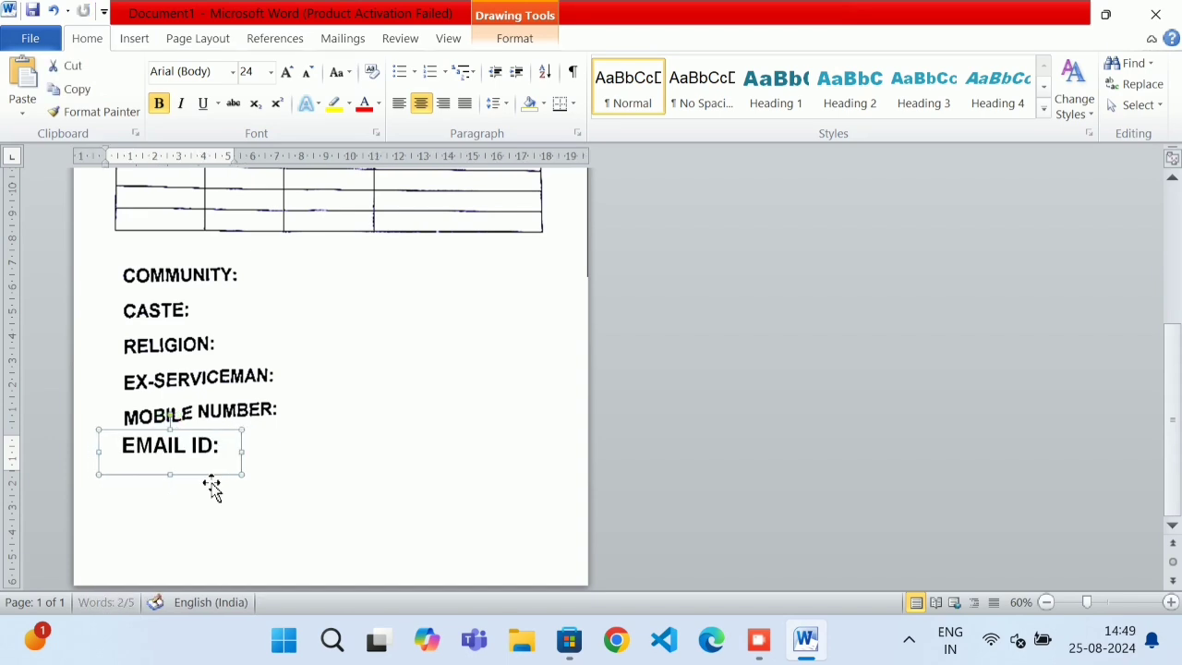
click(308, 423)
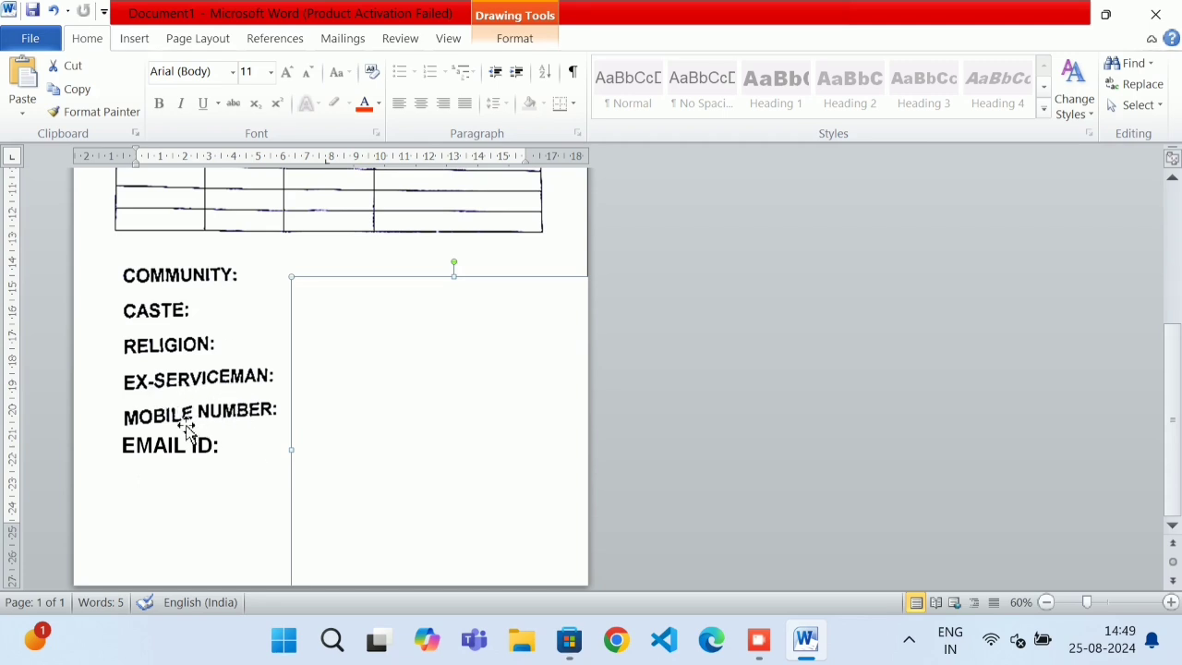
click(263, 450)
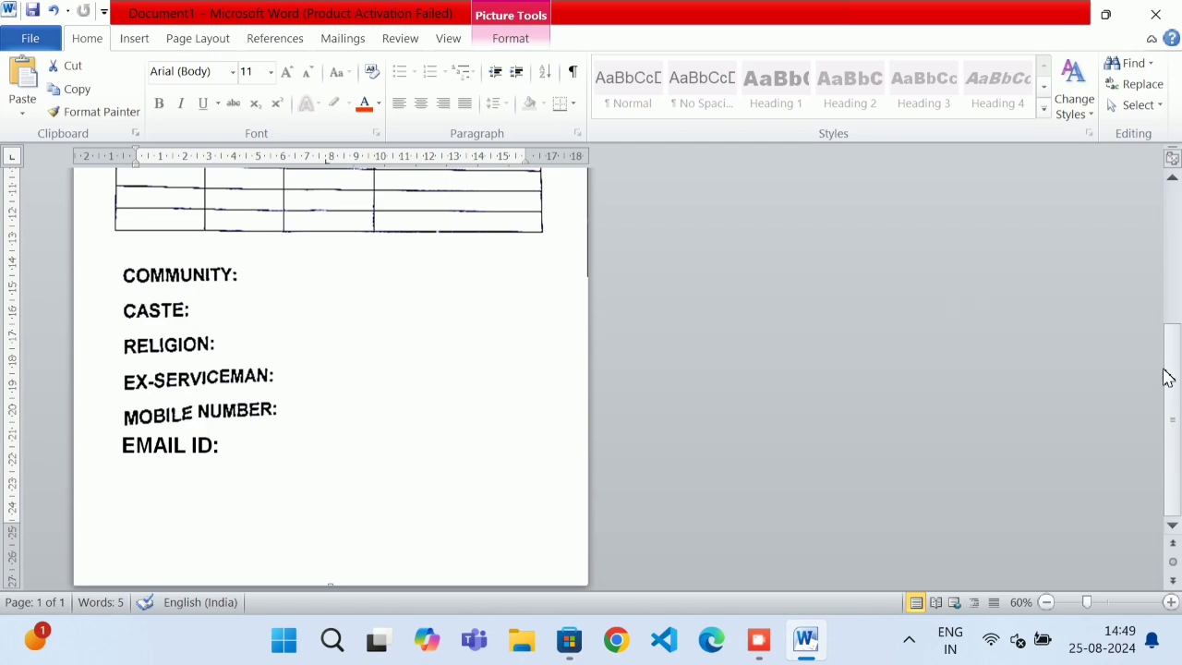
Step: Cover the crooked MOBILE NUMBER label with a rectangle about 1.23 cm high and 7.57 cm wide, using the white-filled style and a white outline
mouse_move(1166, 376)
mouse_down()
mouse_move(1171, 259)
mouse_move(1171, 360)
mouse_up()
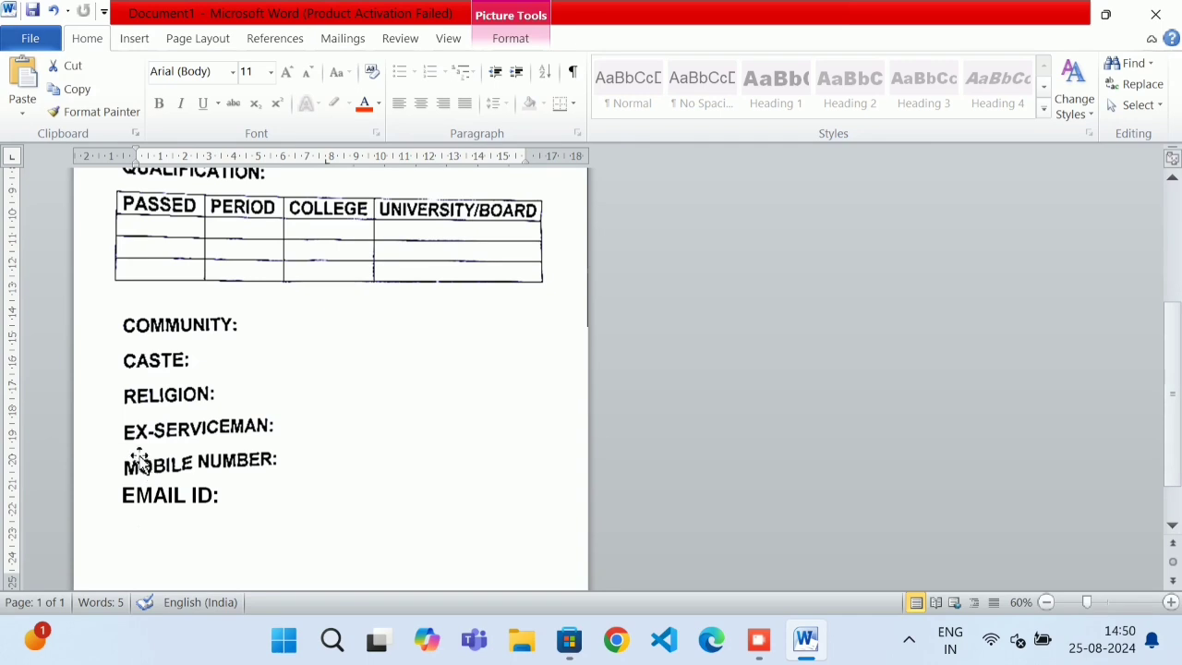
click(134, 39)
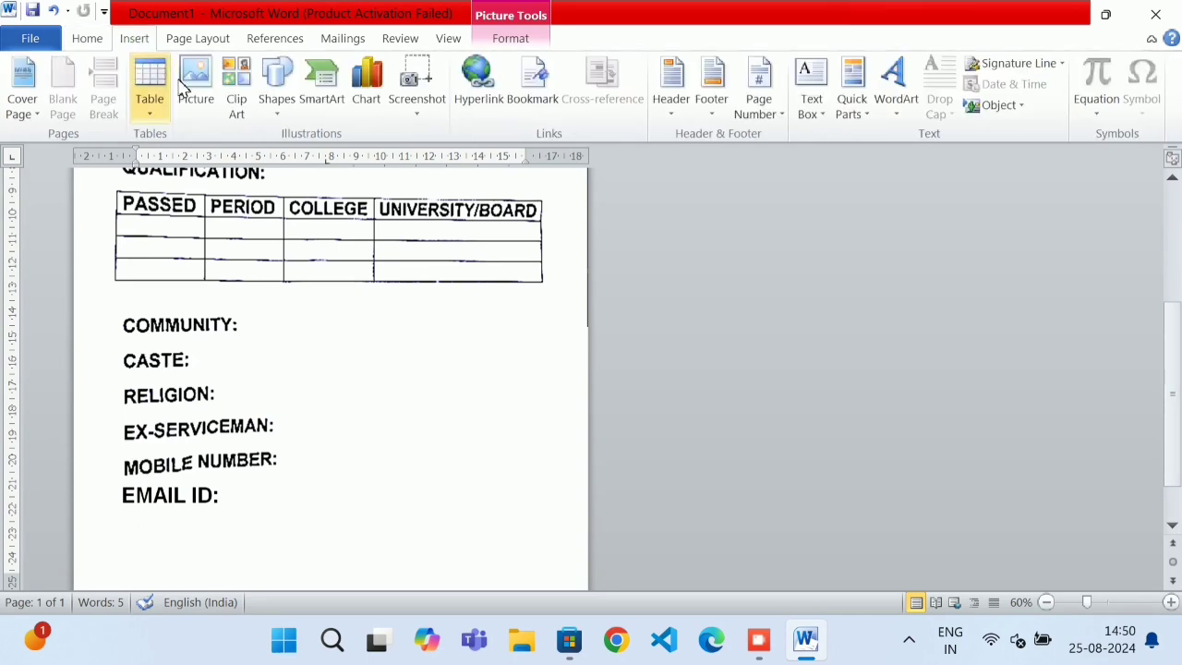
click(277, 102)
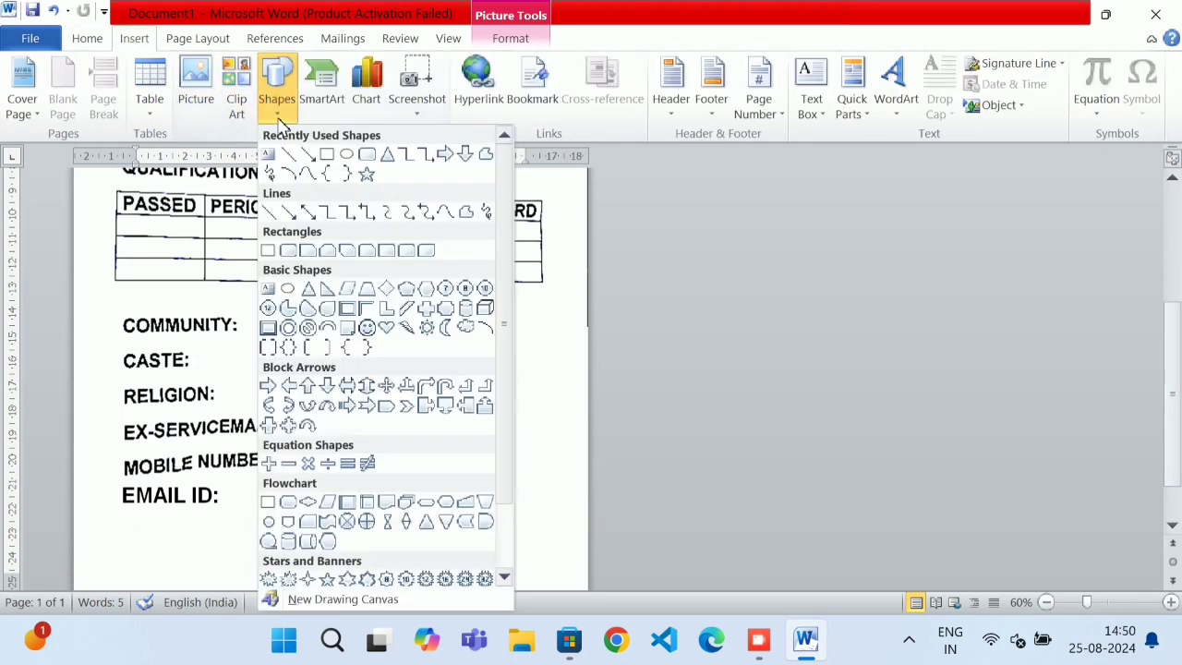
click(329, 155)
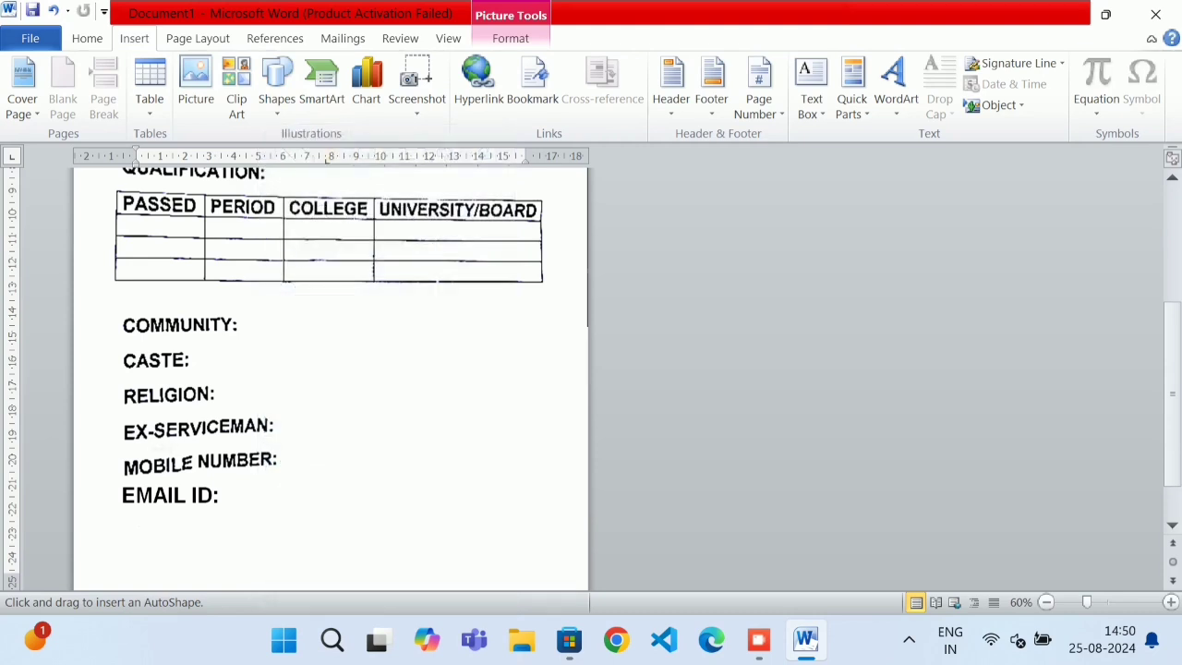
mouse_move(119, 450)
mouse_down()
mouse_move(237, 480)
mouse_move(305, 479)
mouse_up()
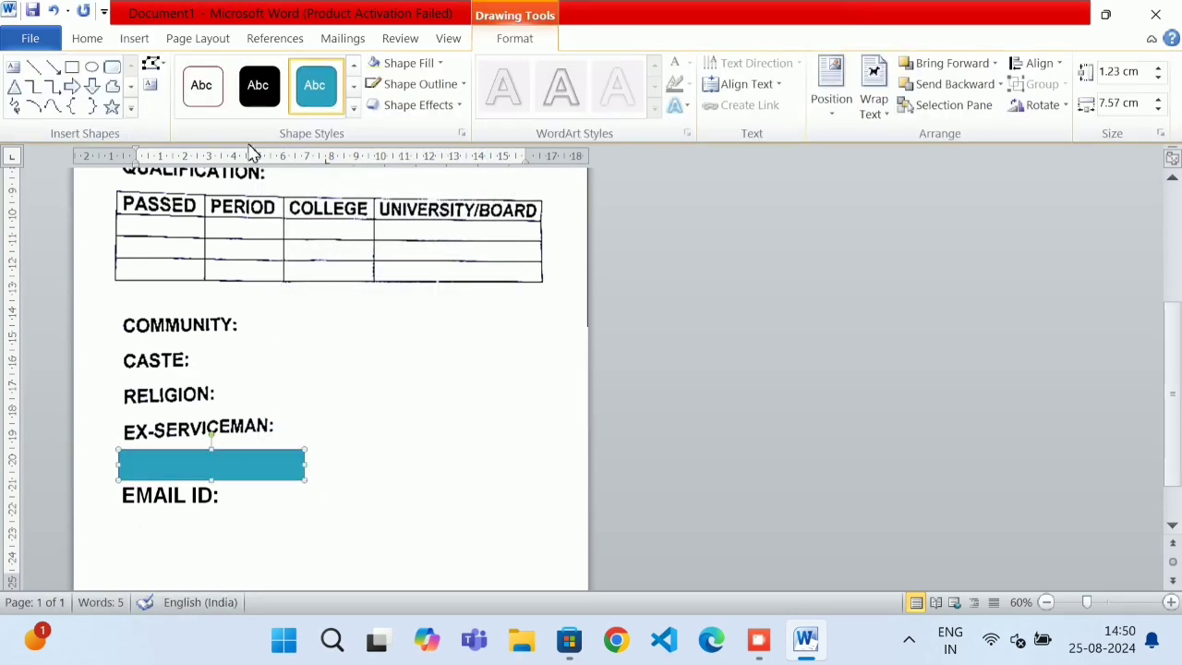
click(217, 104)
click(434, 85)
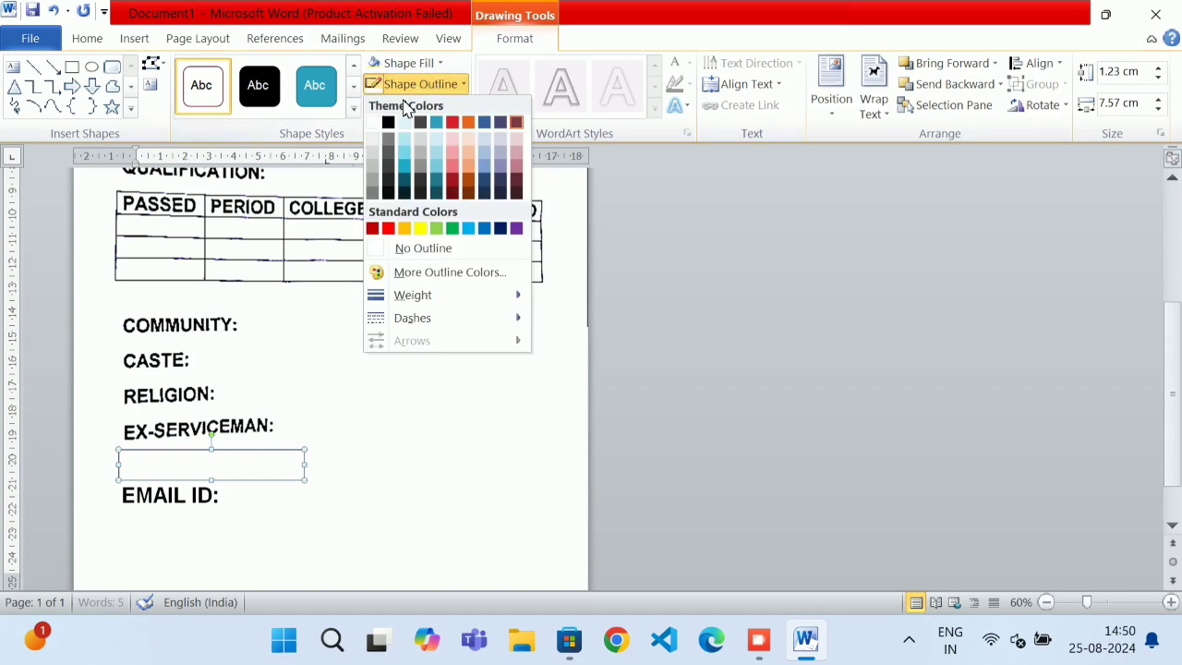
click(371, 123)
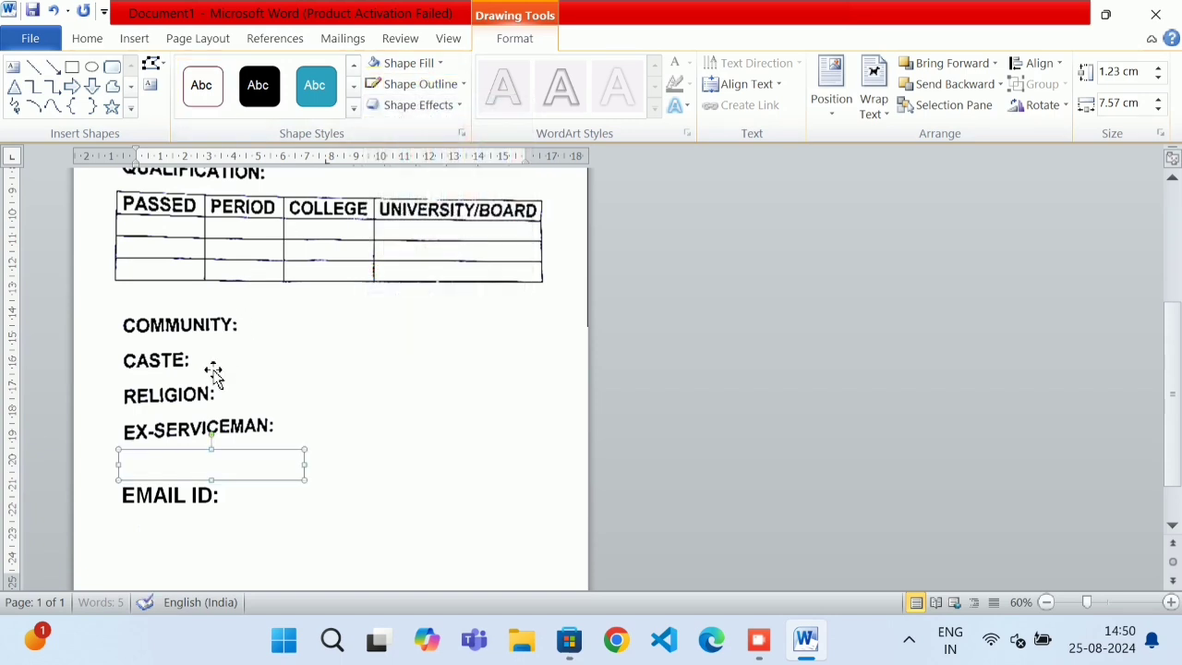
Step: Add the text "MOBILE NUMBER:" inside the white rectangle above EMAIL ID
right_click(185, 473)
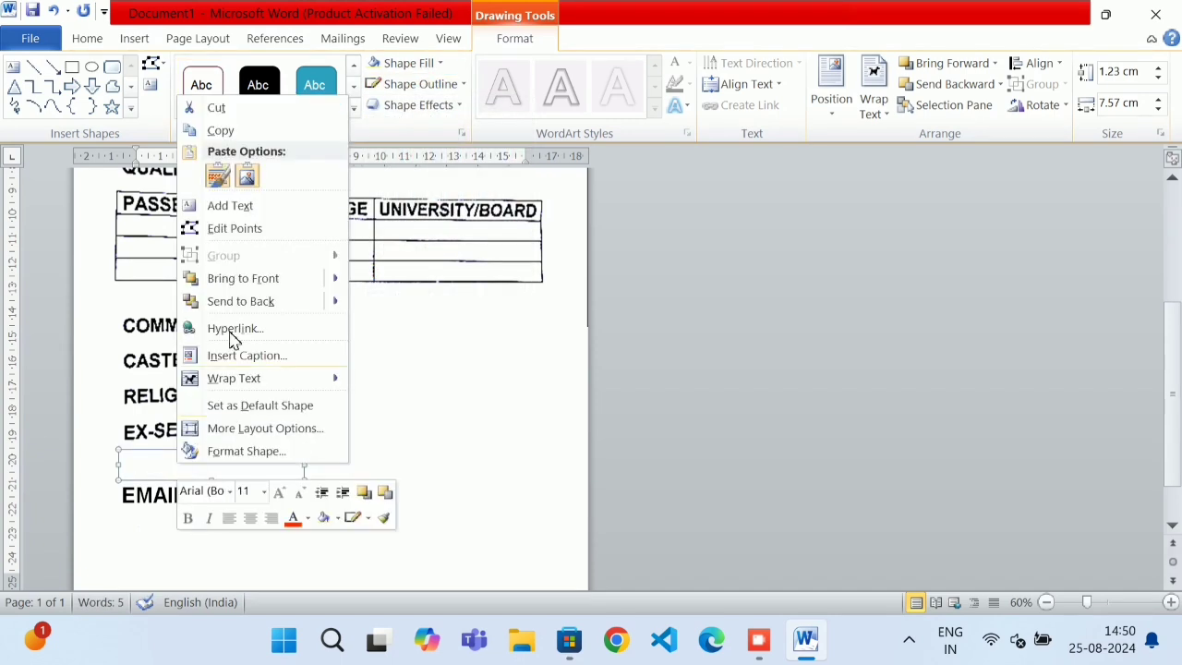
click(239, 207)
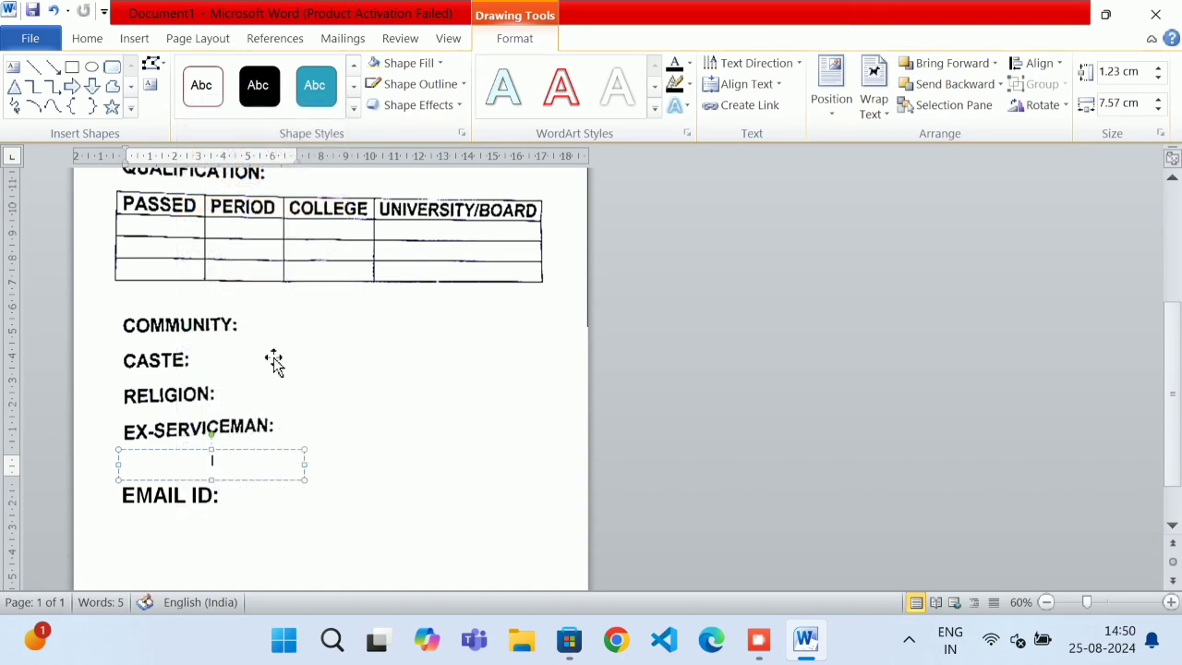
text(MOB)
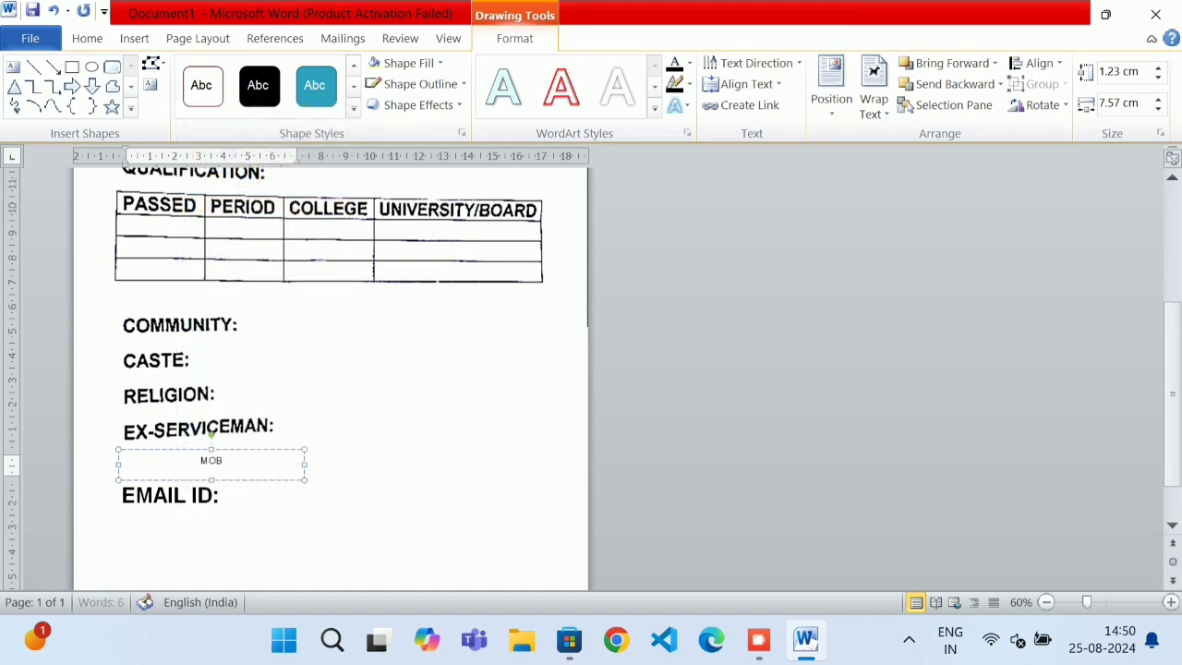
text(ILE NUMBER)
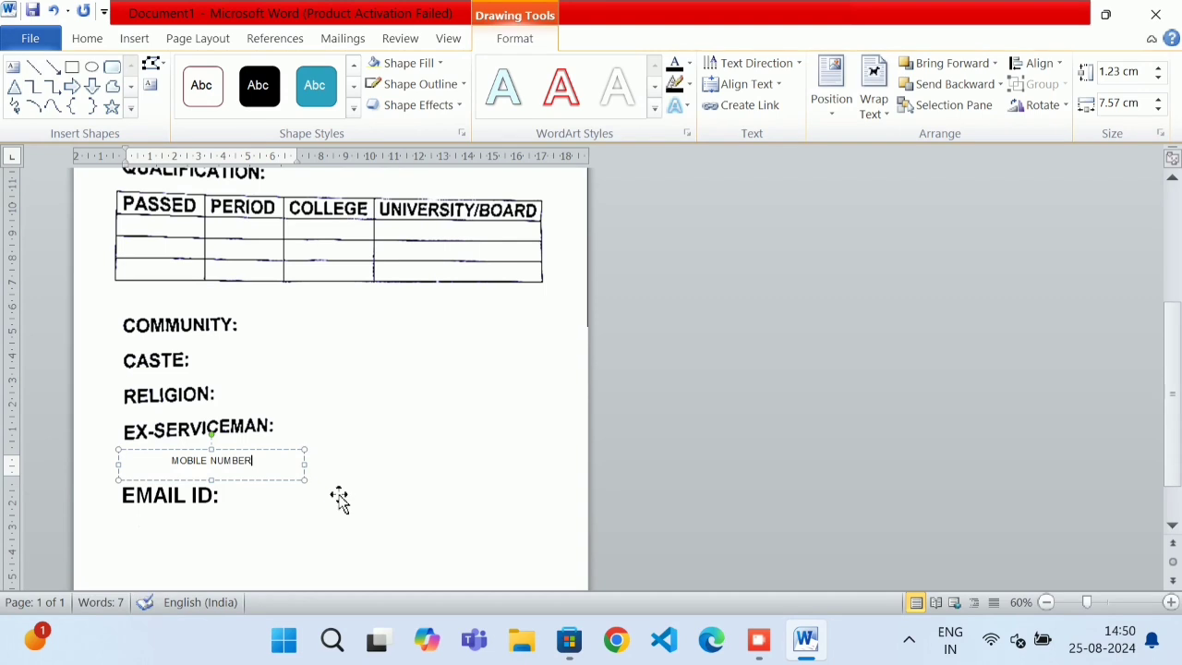
text(:)
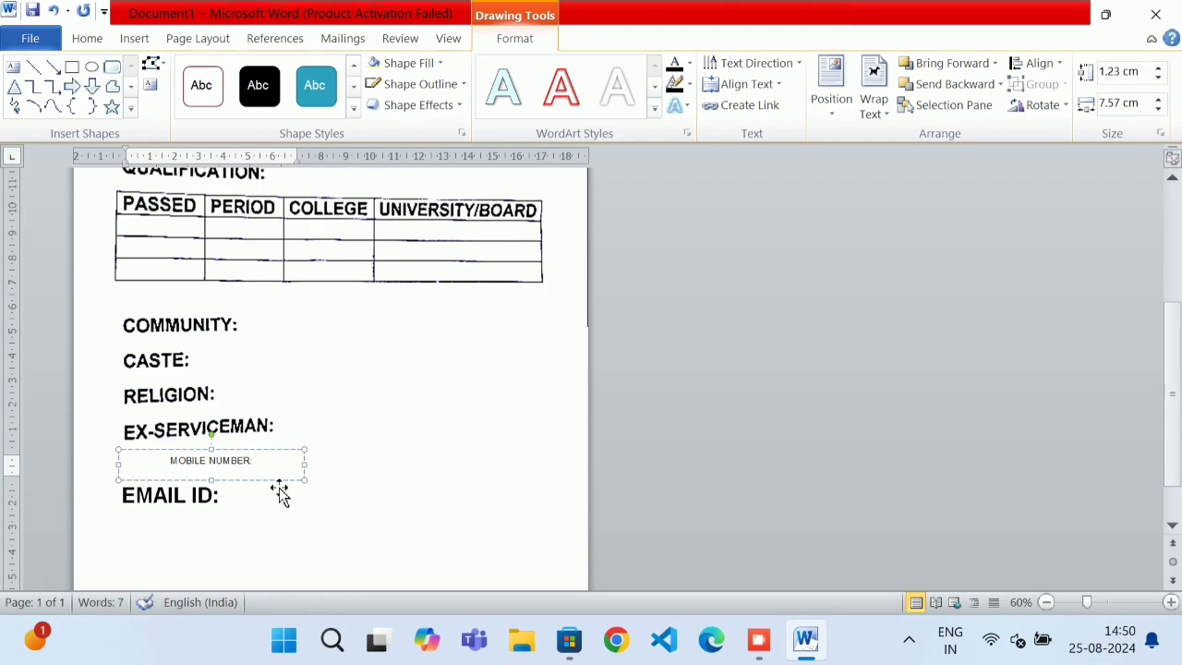
Step: Make the new MOBILE NUMBER label bold and set its font size to 22
drag(255, 462, 166, 461)
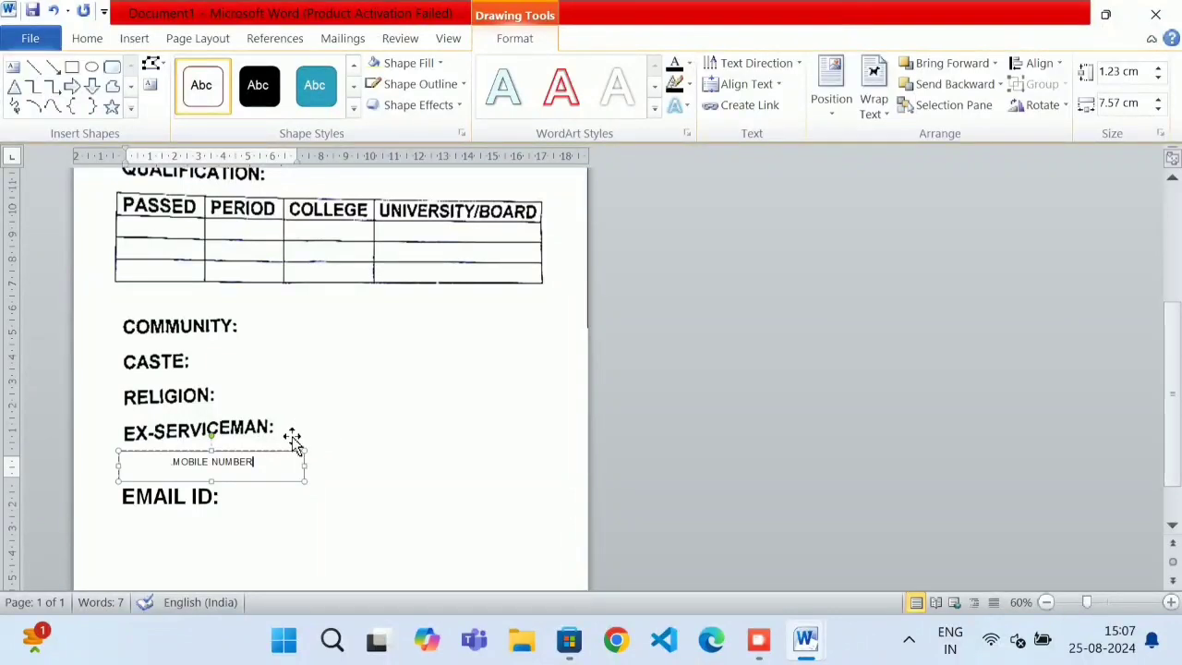
drag(255, 462, 185, 467)
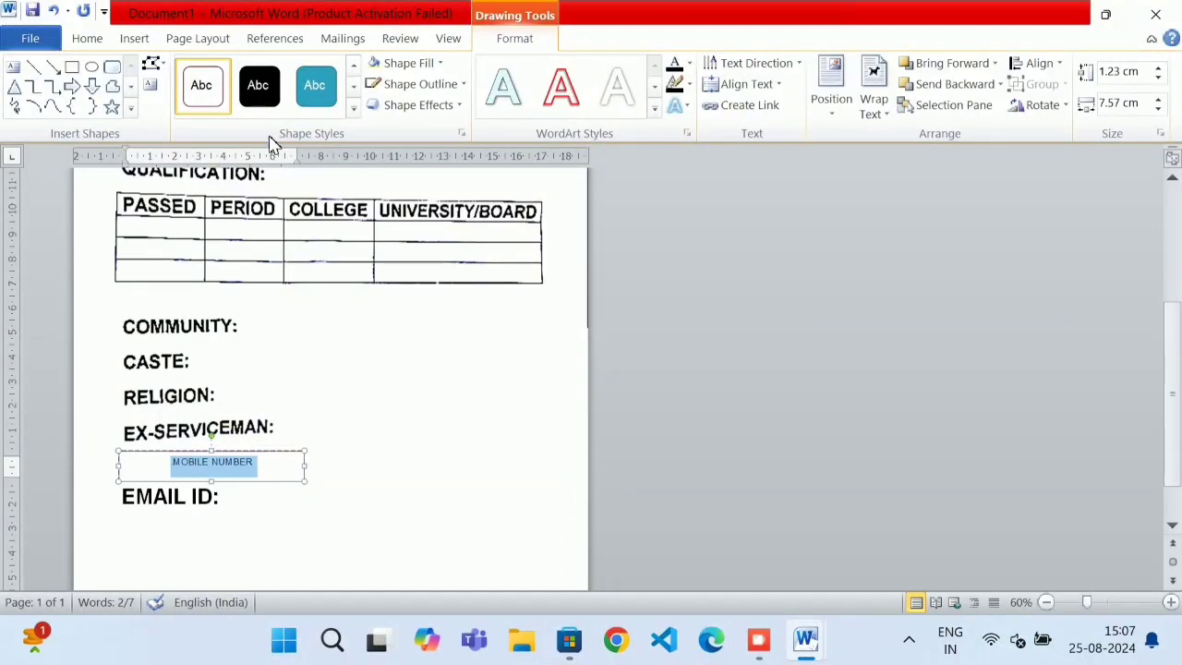
click(87, 41)
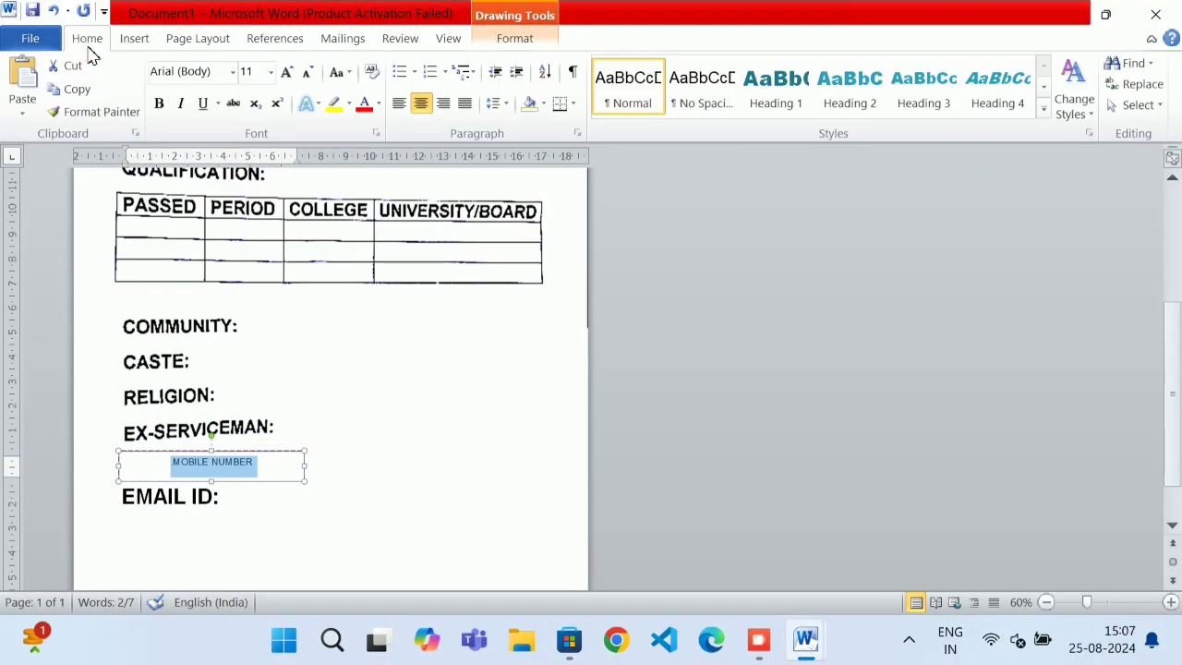
click(158, 102)
click(288, 72)
click(288, 72)
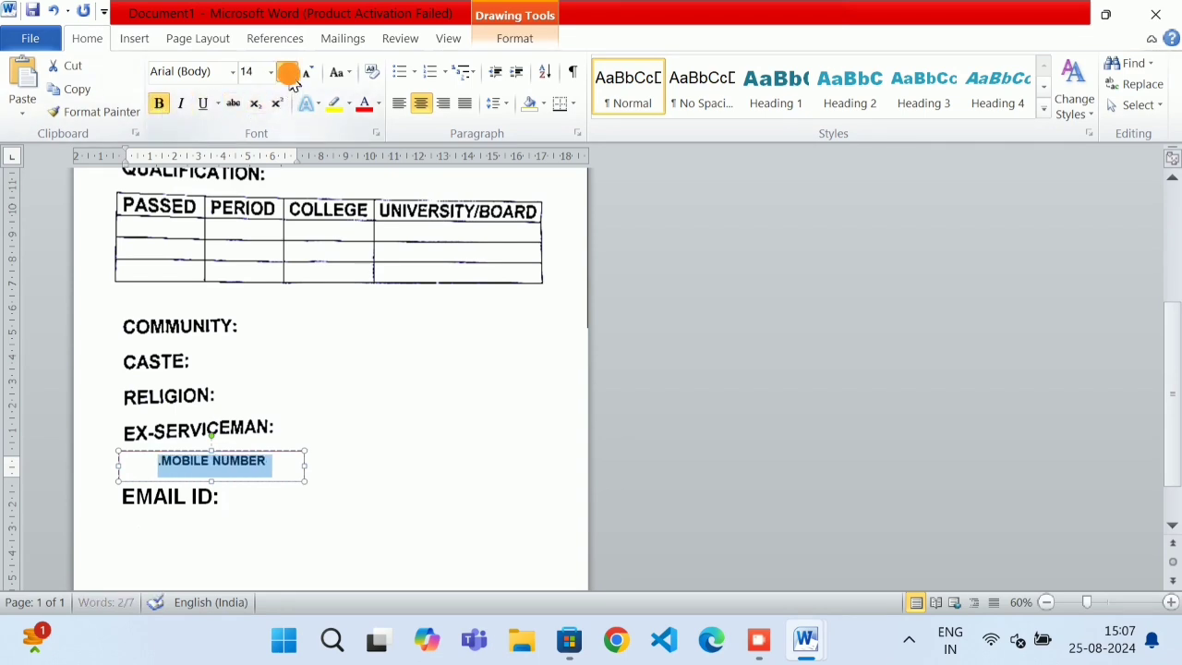
click(288, 72)
click(288, 72)
click(288, 72)
click(288, 72)
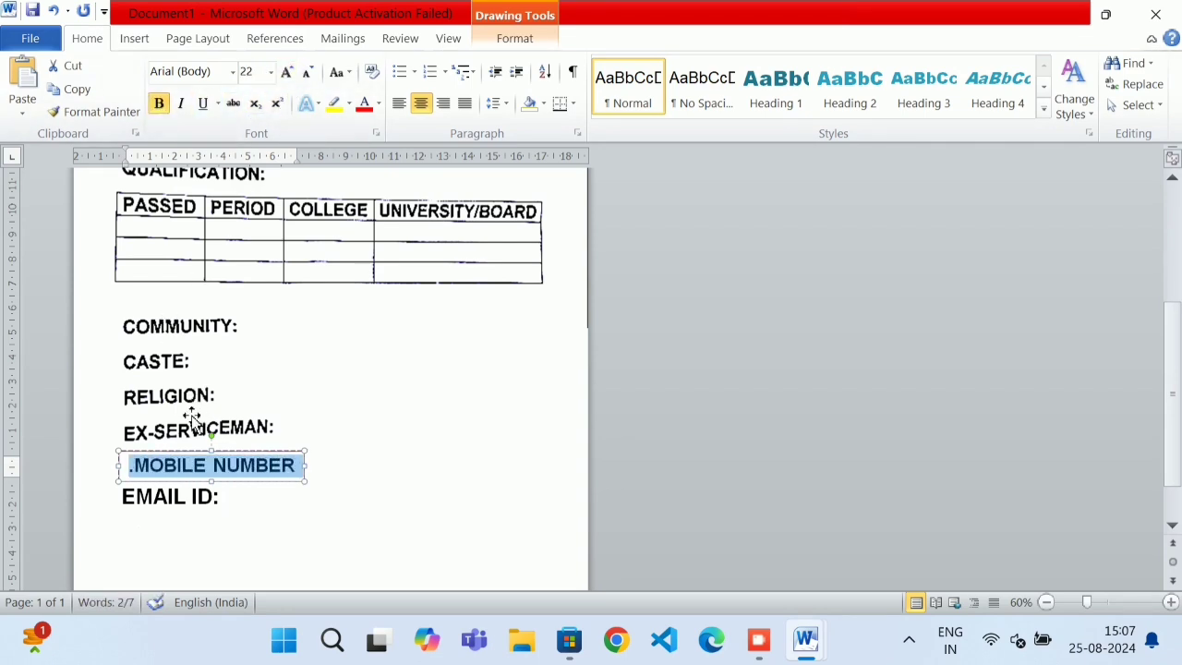
Step: Left-align the MOBILE NUMBER label without its stray leading period and set its font size to 24
click(136, 472)
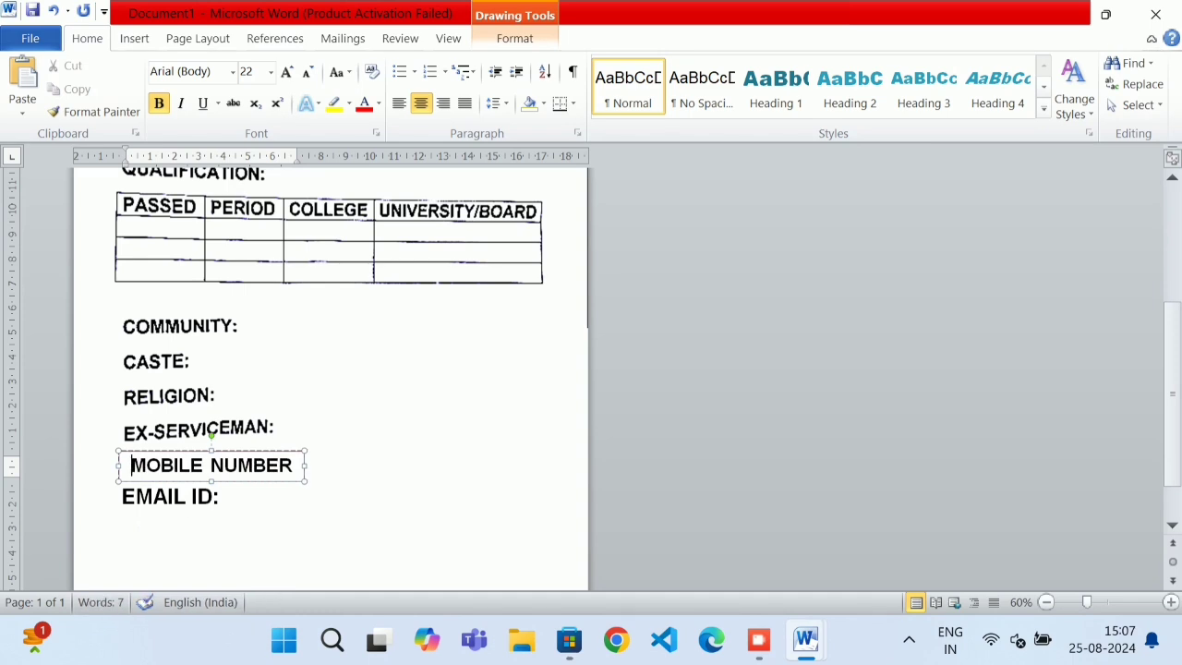
key(ctrl+l)
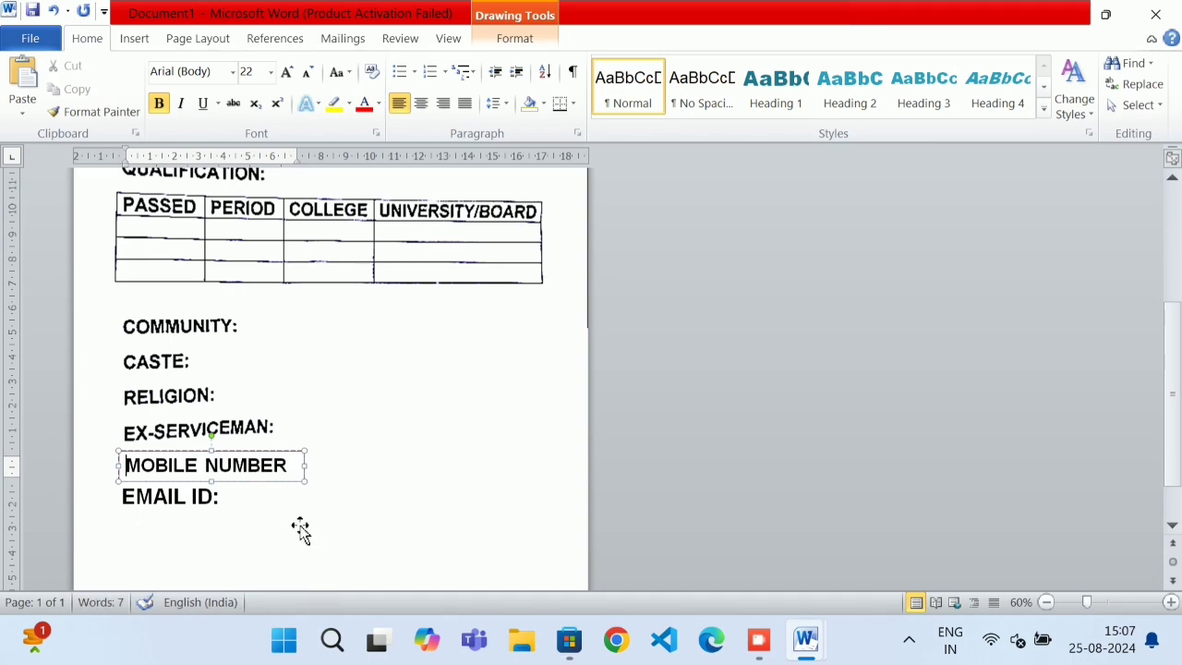
click(290, 461)
drag(126, 464, 307, 461)
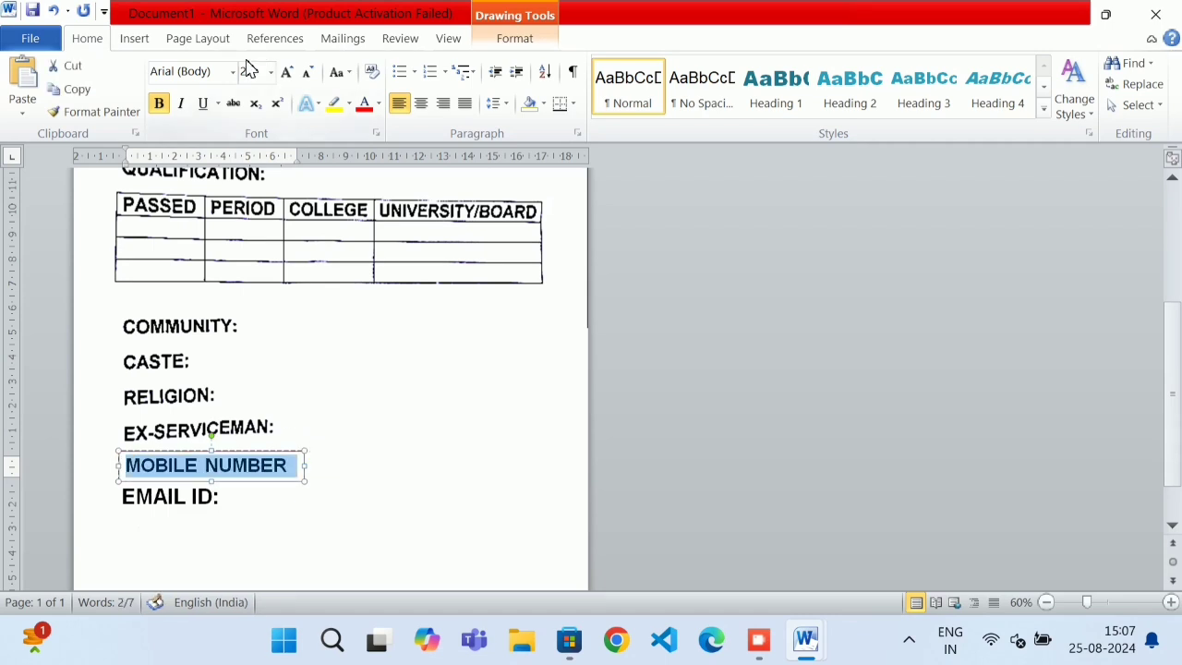
click(287, 74)
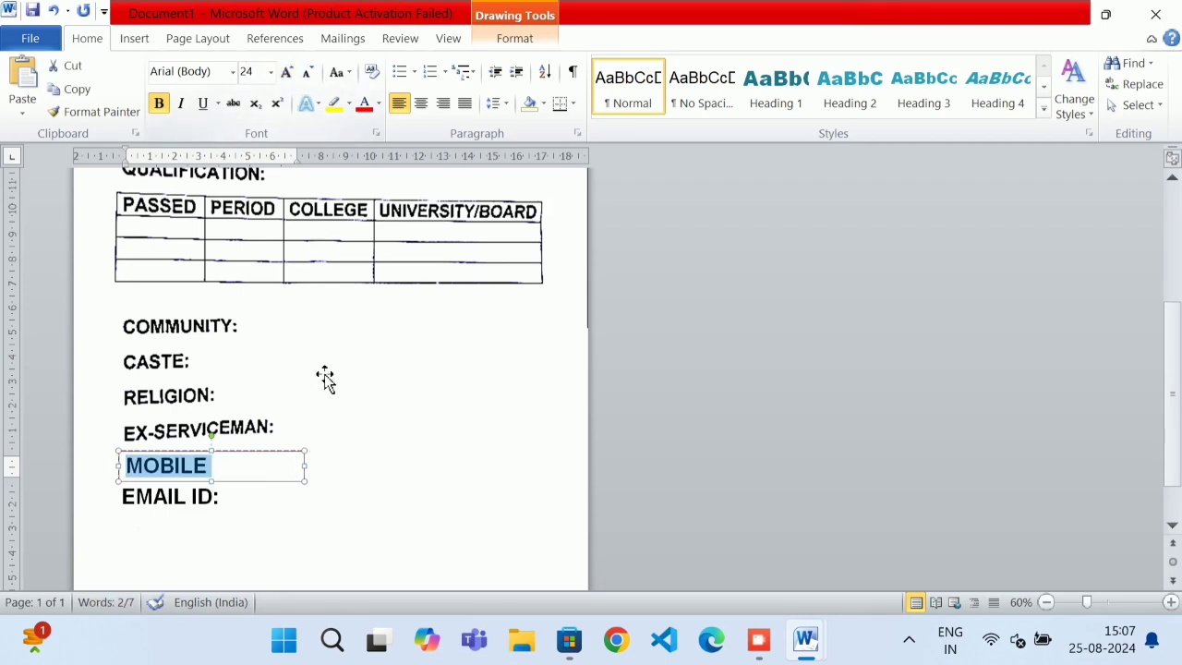
Step: Widen the MOBILE NUMBER box so the label fits on one line, and end the label with a colon
drag(308, 467, 403, 472)
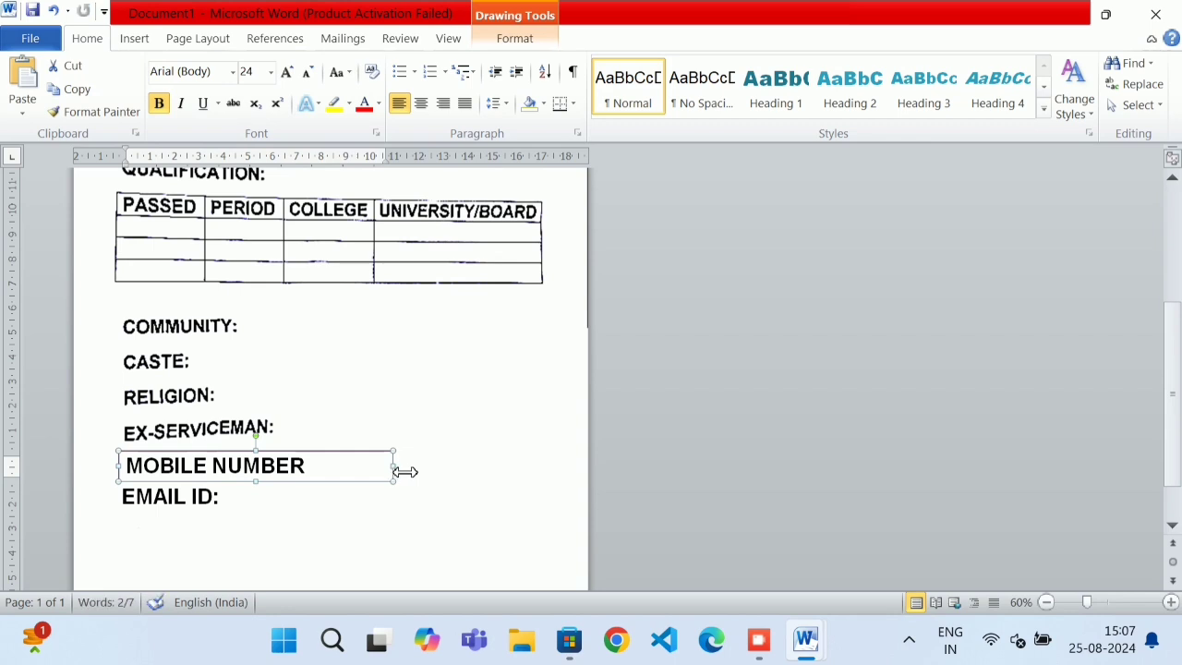
click(321, 466)
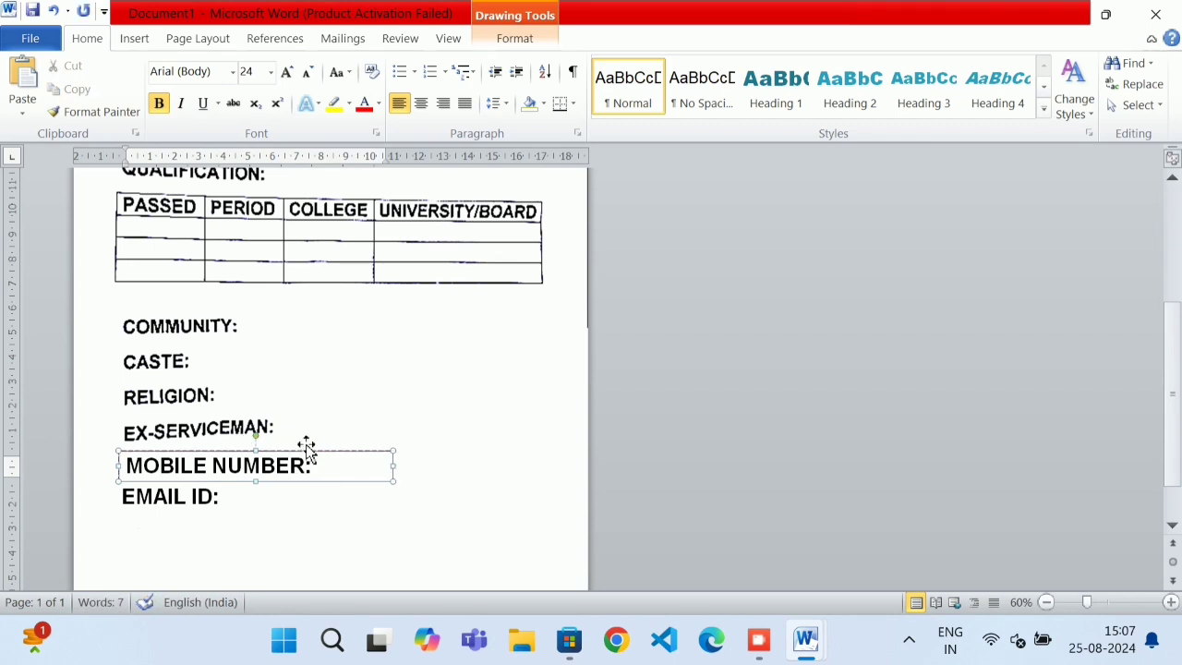
click(309, 448)
click(232, 443)
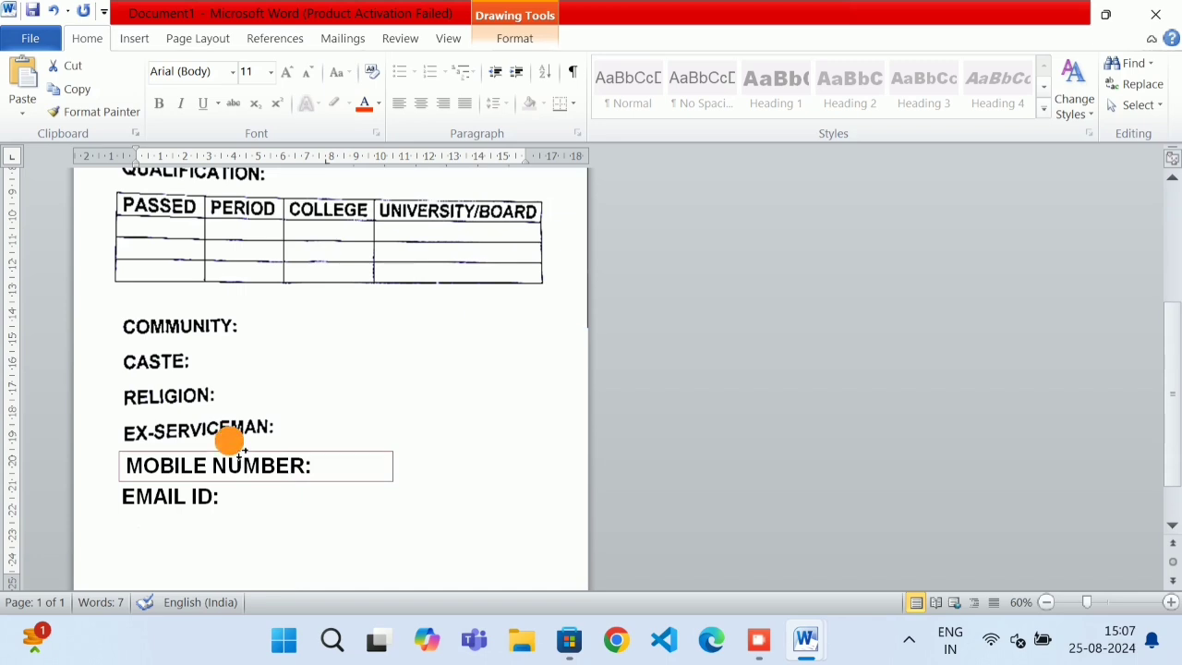
Step: Cover the crooked EX-SERVICEMAN label with a rectangle about 1.38 cm high and 6.56 cm wide, using the white-filled style and a white outline
click(137, 37)
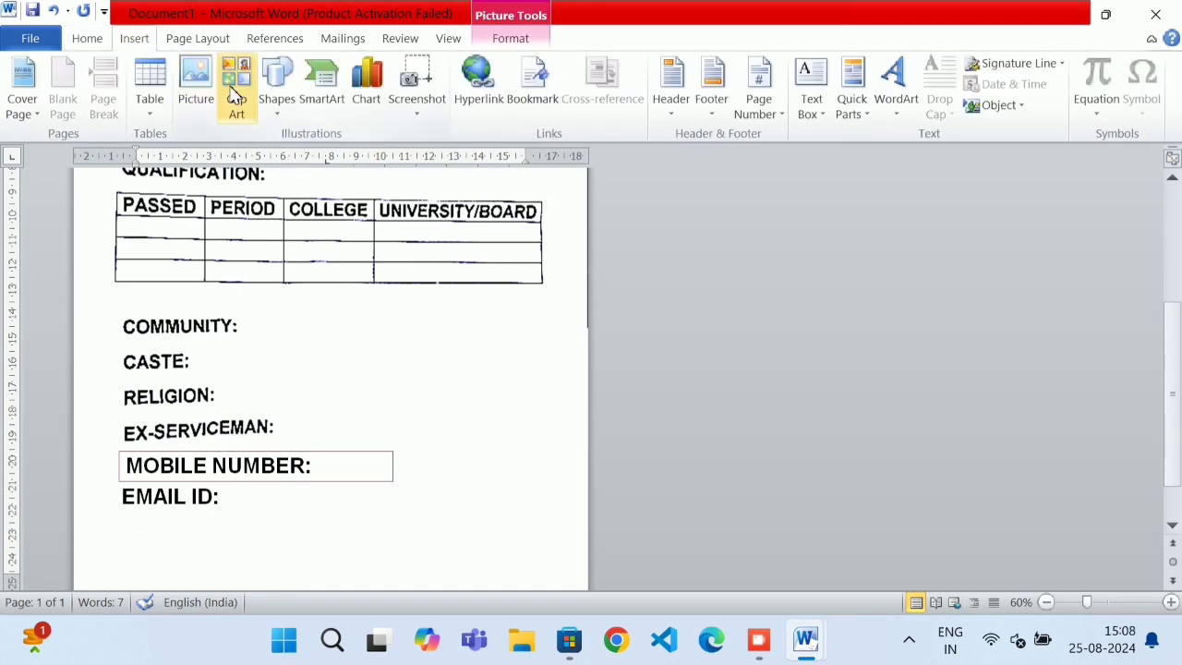
click(276, 88)
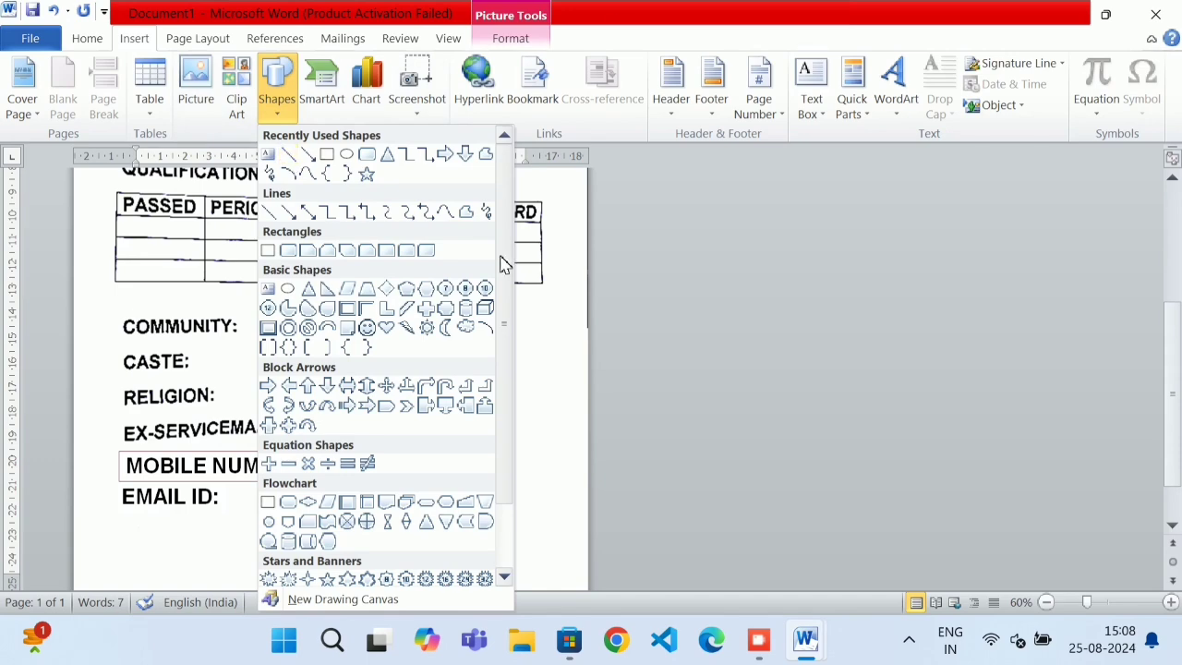
click(327, 154)
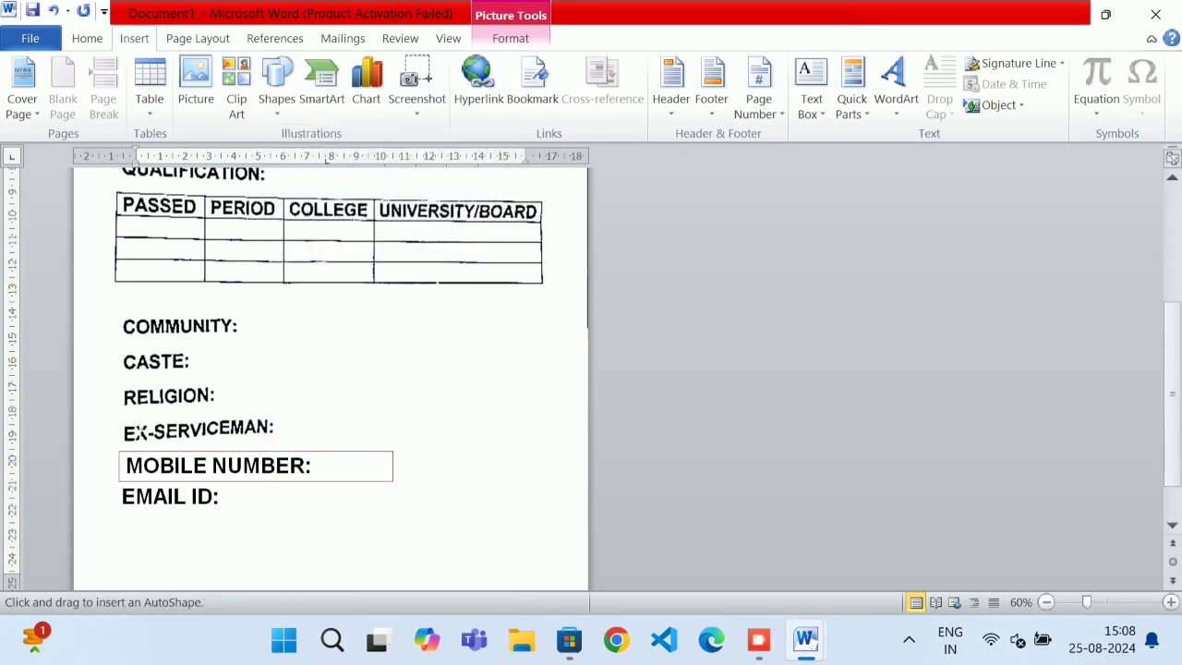
mouse_move(121, 409)
mouse_down()
mouse_move(153, 440)
mouse_move(285, 443)
mouse_move(265, 432)
mouse_up()
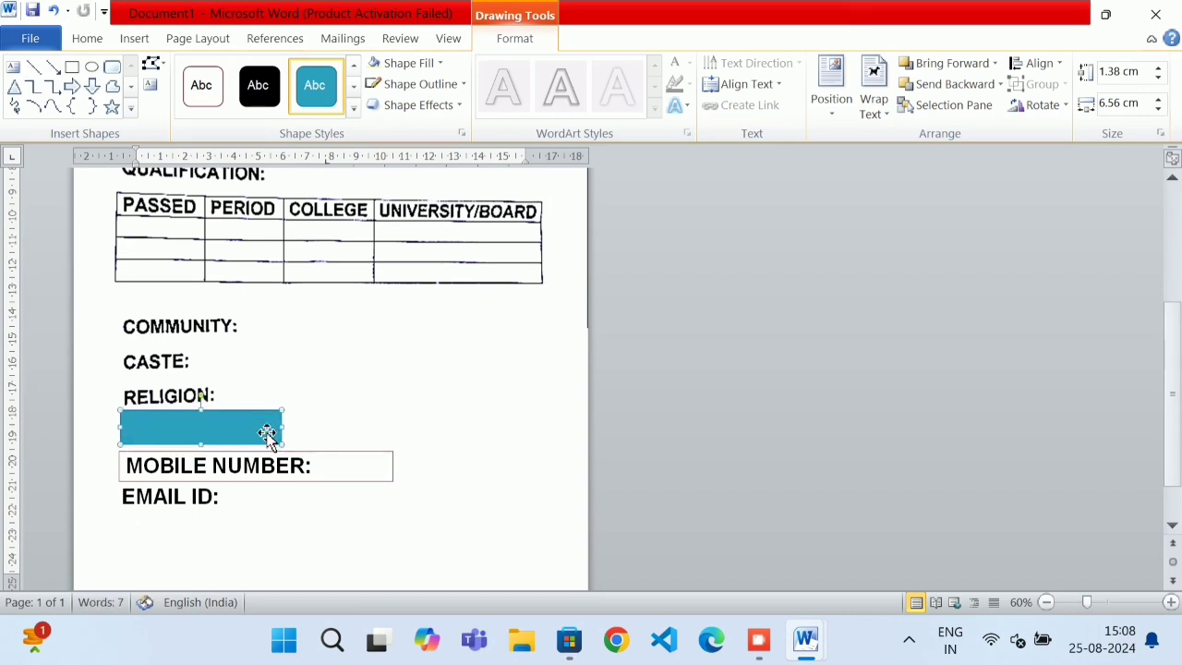
click(197, 84)
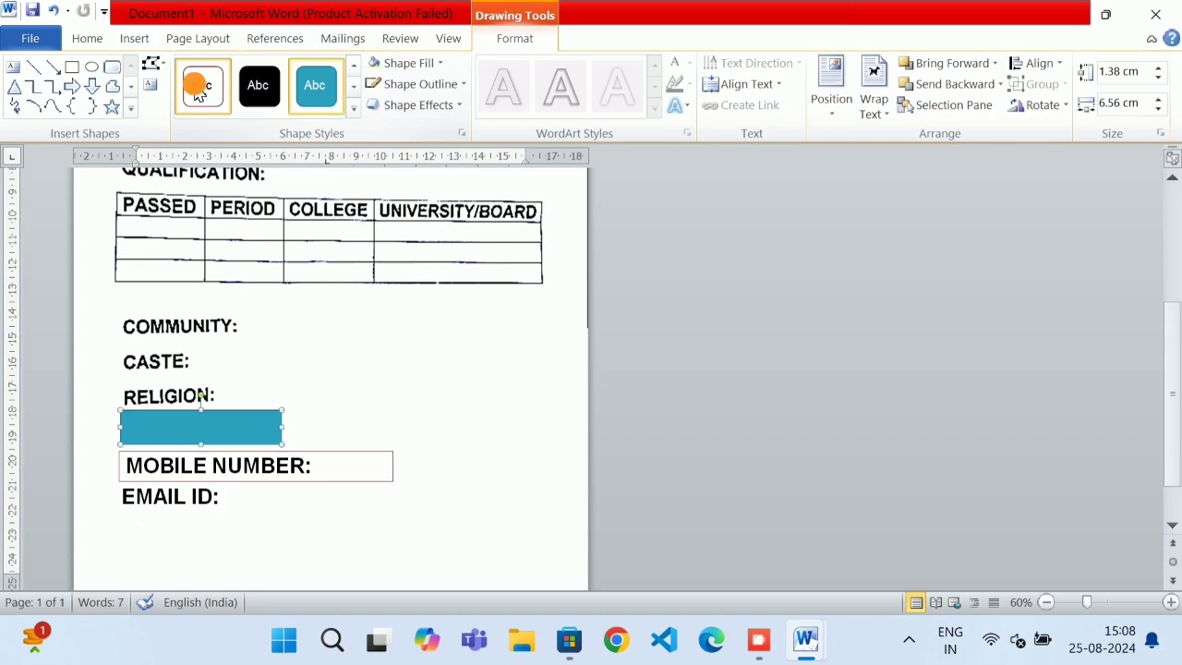
click(386, 83)
click(375, 121)
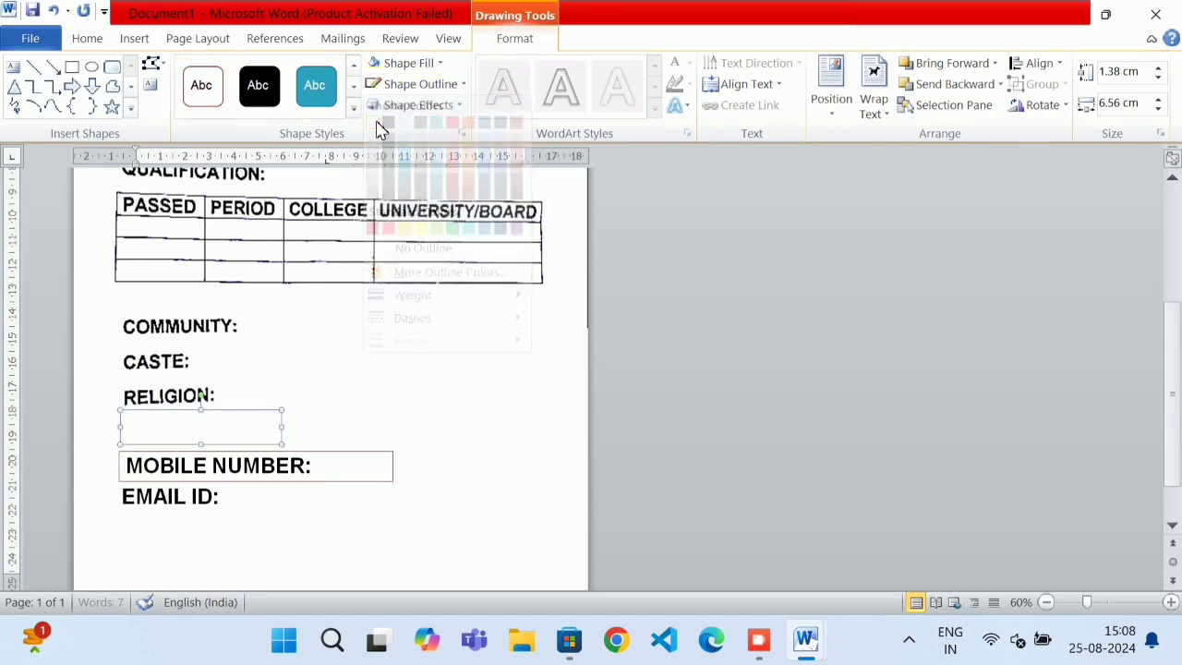
Step: Add the text "EX- SERVICEMAN" inside the blank white rectangle below RELIGION
right_click(211, 425)
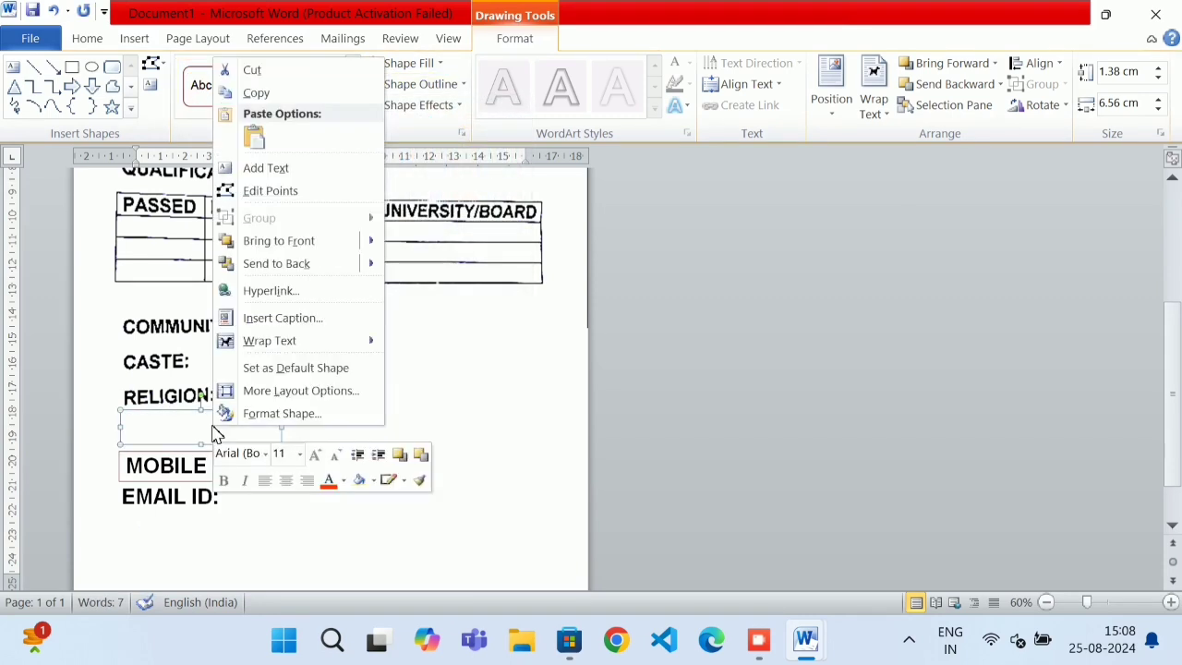
click(275, 168)
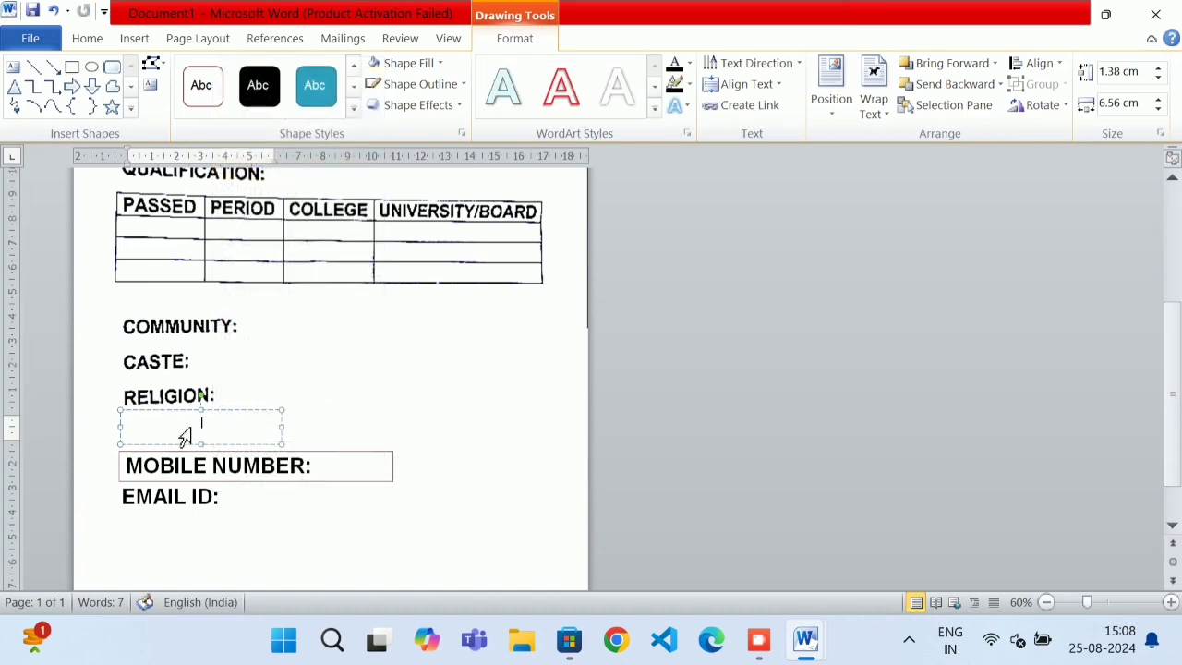
text(EX)
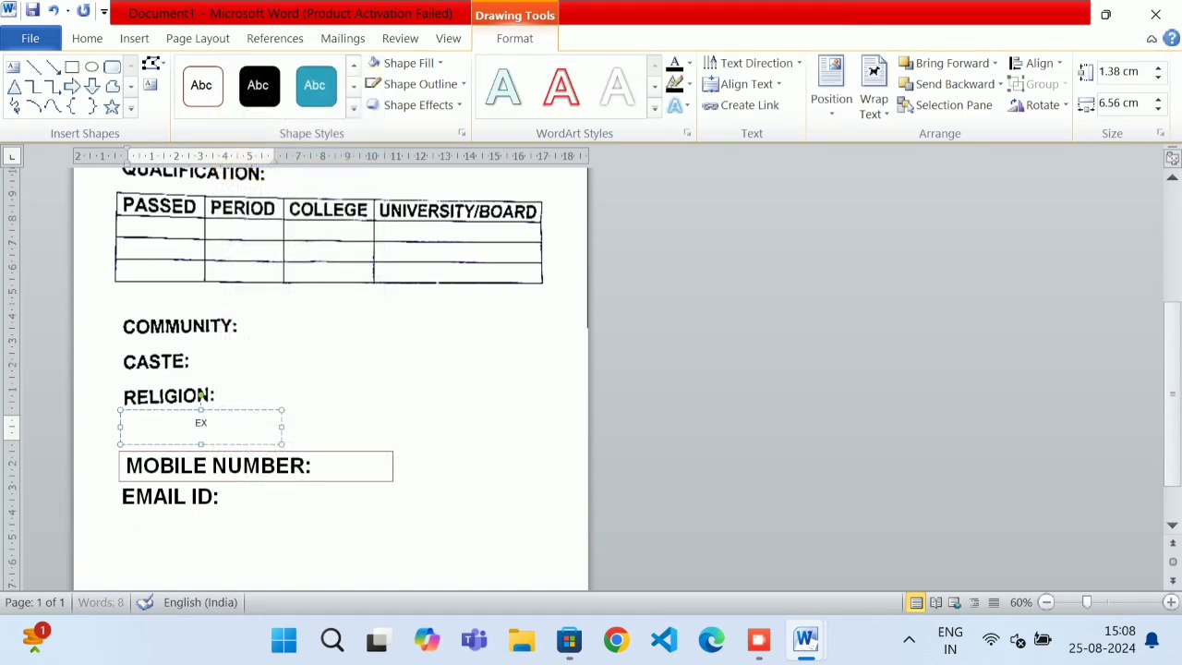
text(- SERVICEMAN)
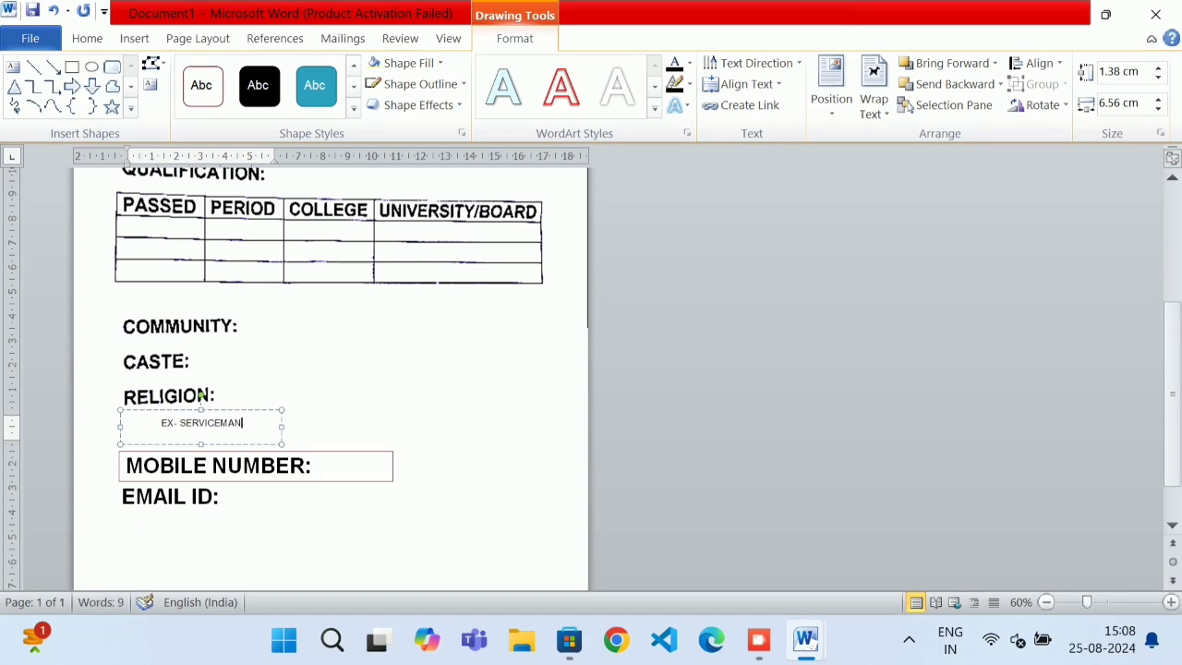
Step: Make the new EX- SERVICEMAN label bold and set its font size to 22
drag(249, 422, 145, 422)
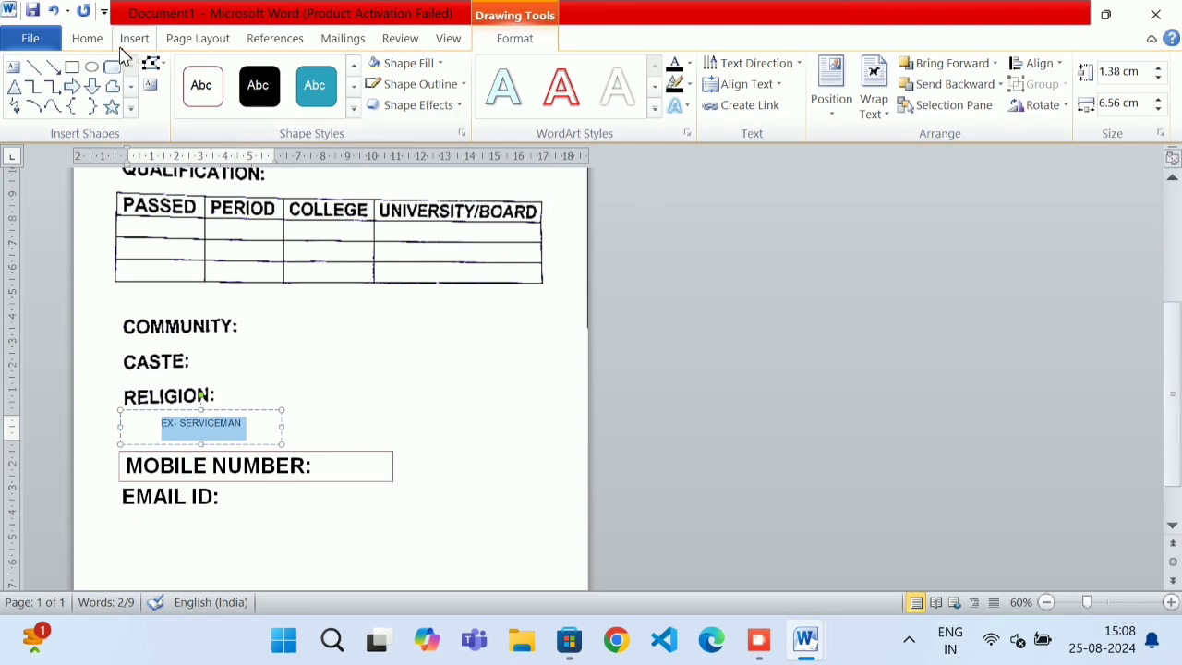
click(90, 38)
click(164, 106)
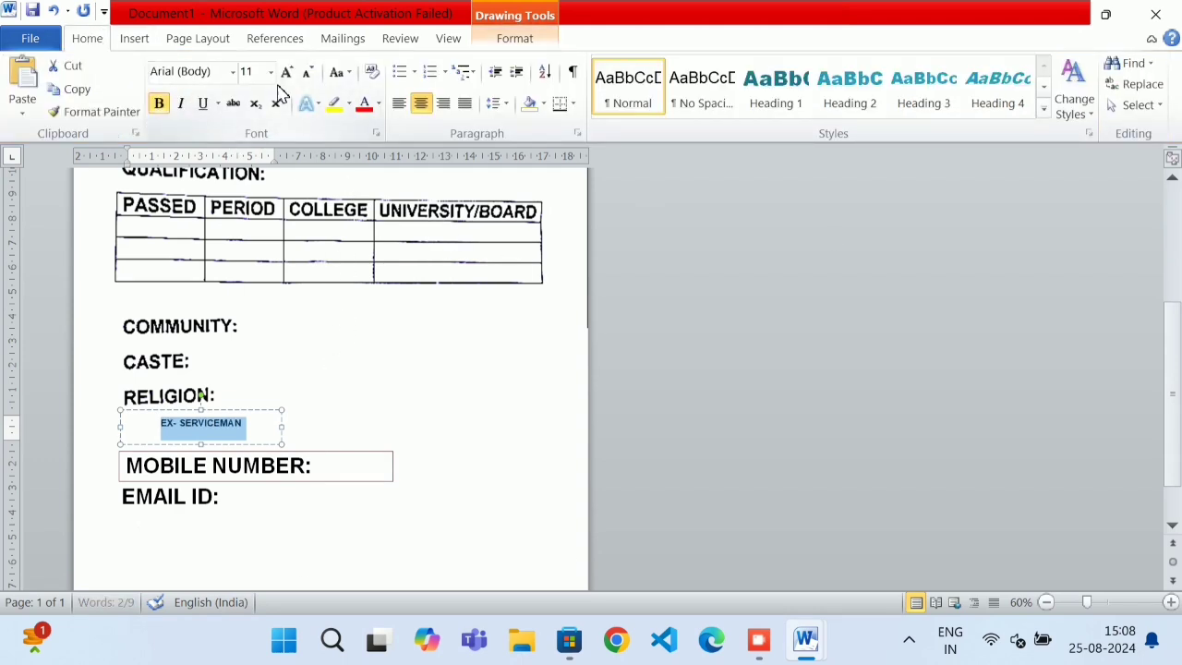
click(287, 73)
click(287, 73)
click(287, 73)
click(287, 73)
click(287, 72)
click(287, 73)
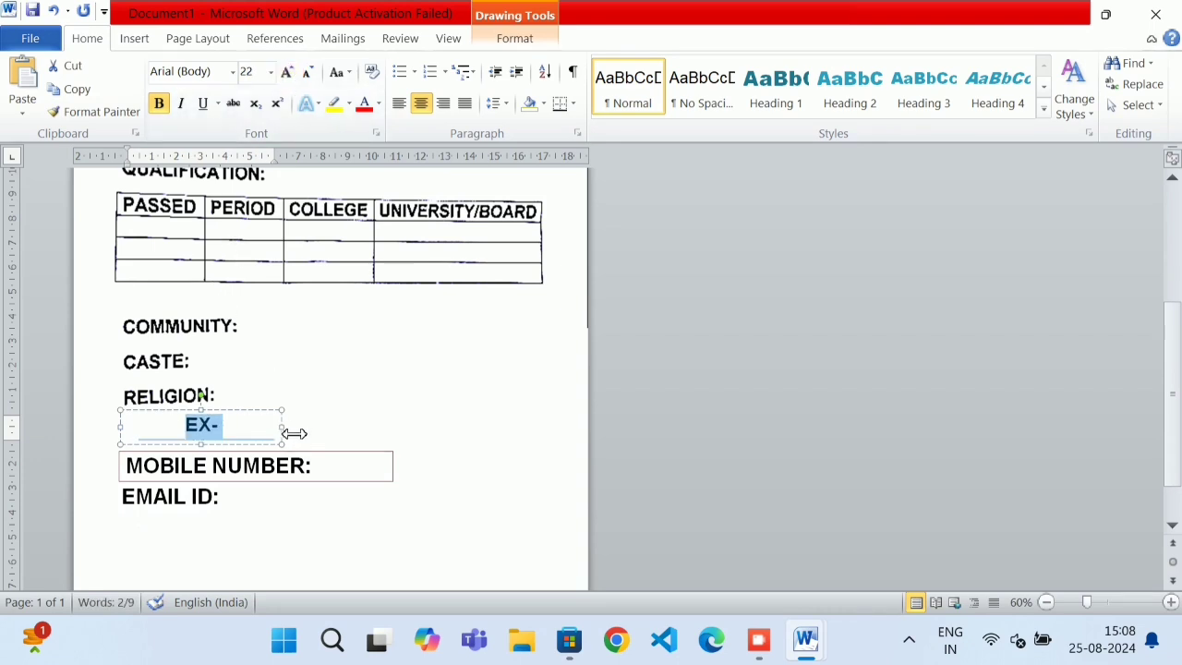
Step: Widen the EX- SERVICEMAN box to about 8.55 cm so the label fits on one line, and set its font size to 24
drag(294, 432, 330, 434)
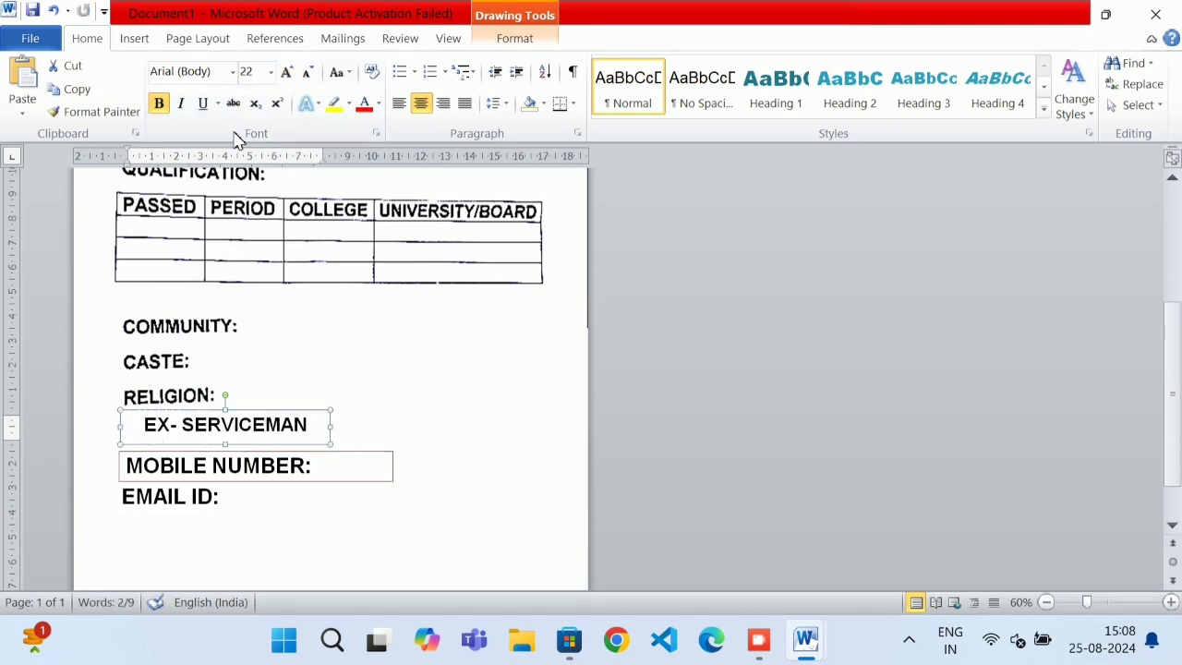
click(287, 73)
click(287, 73)
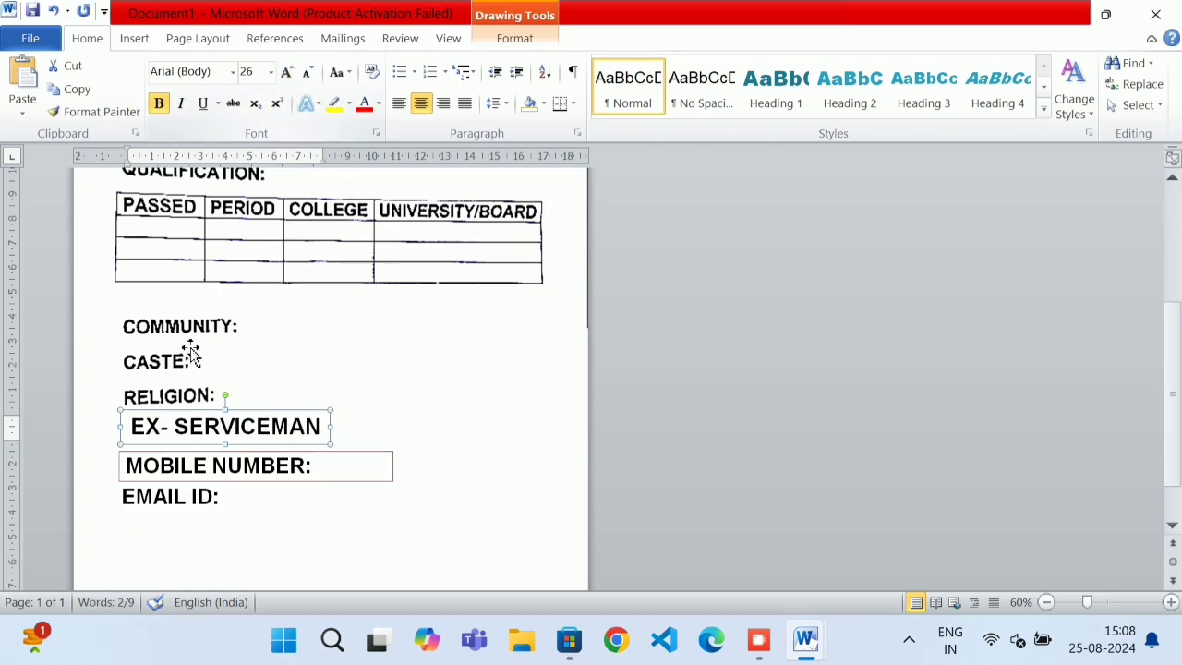
click(220, 427)
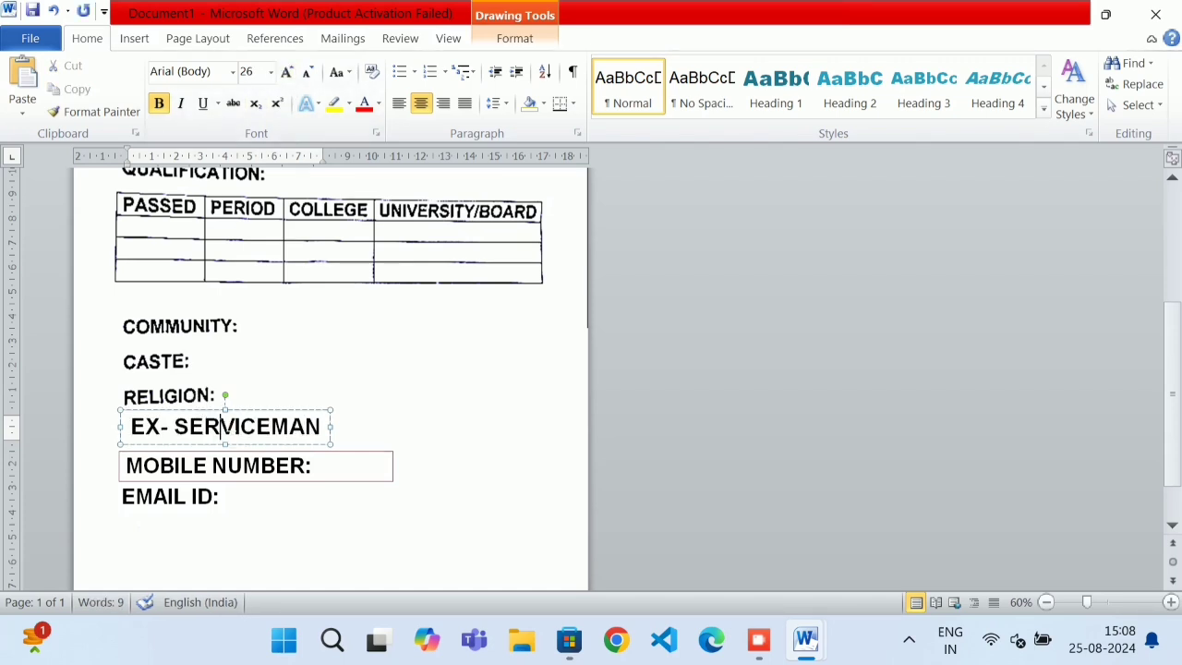
drag(328, 427, 58, 441)
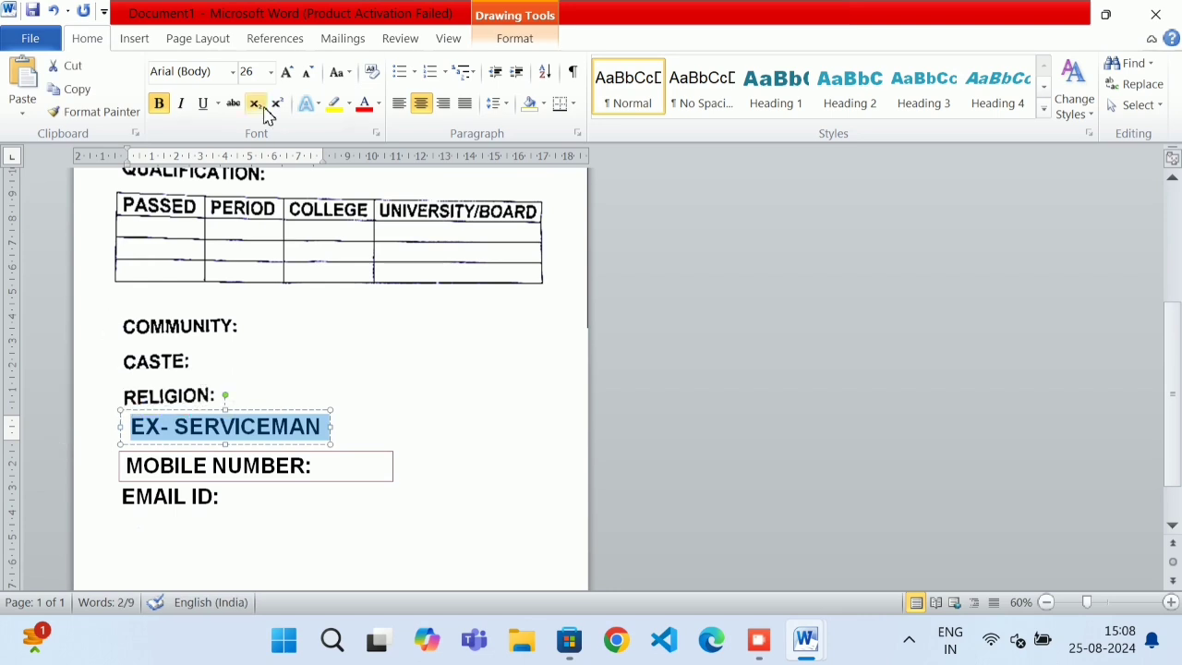
click(307, 73)
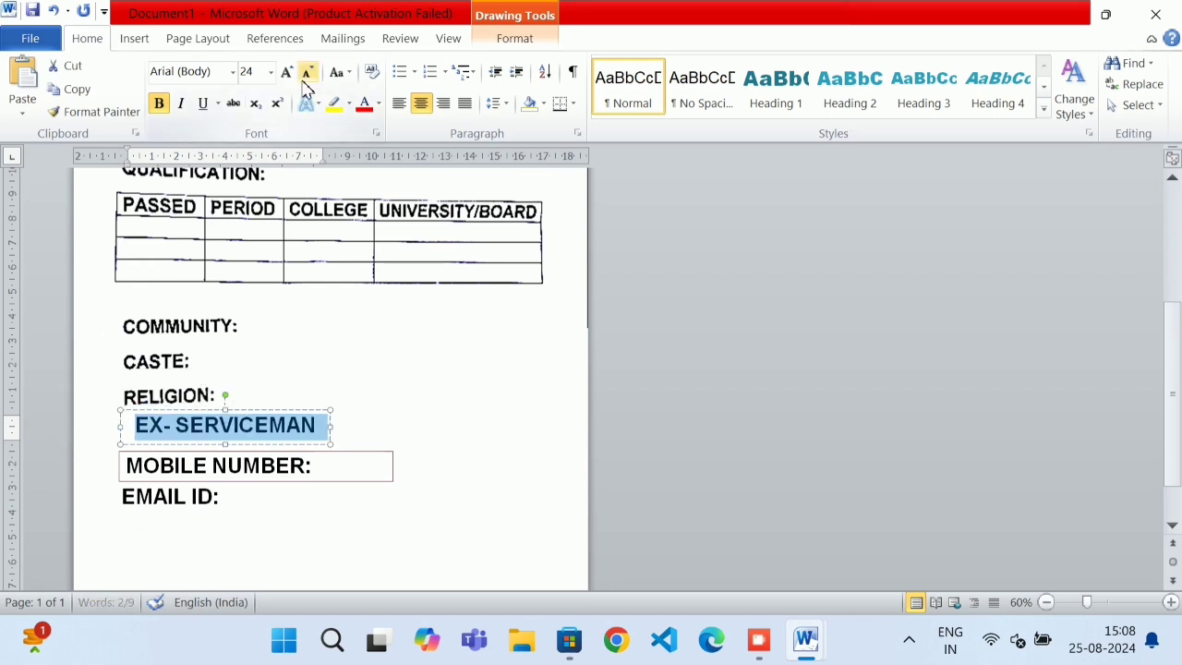
click(377, 408)
Step: Shift the EX- SERVICEMAN box left to line its text up with the labels above, and nudge it slightly down toward MOBILE NUMBER
click(203, 452)
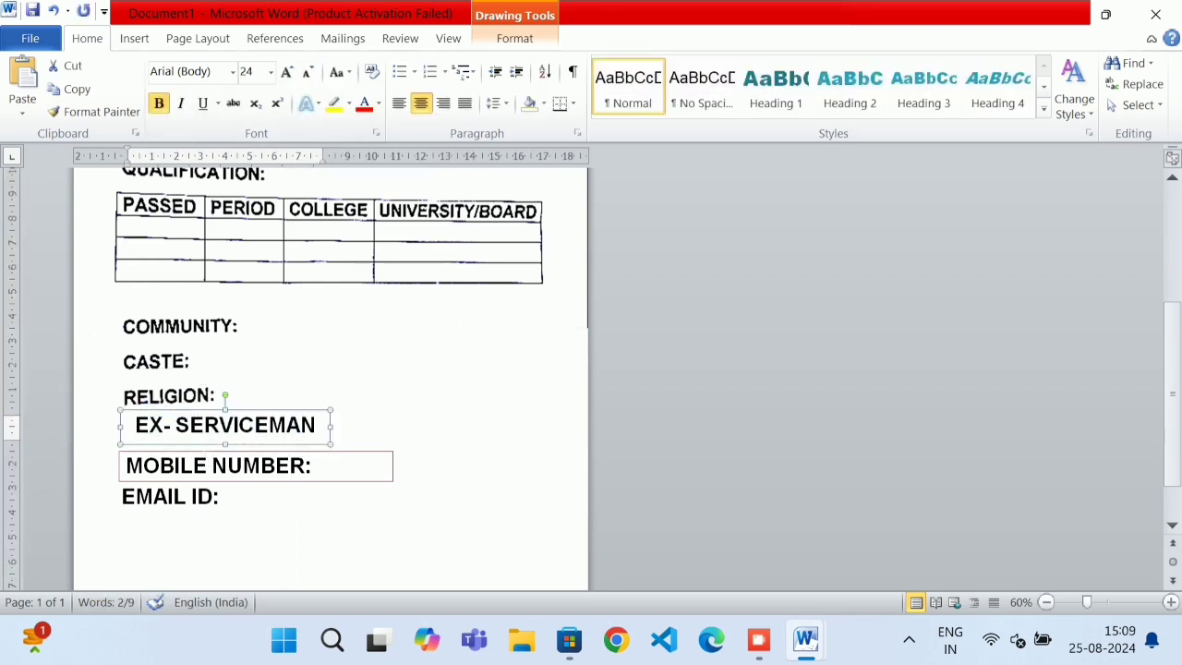
drag(201, 452, 189, 451)
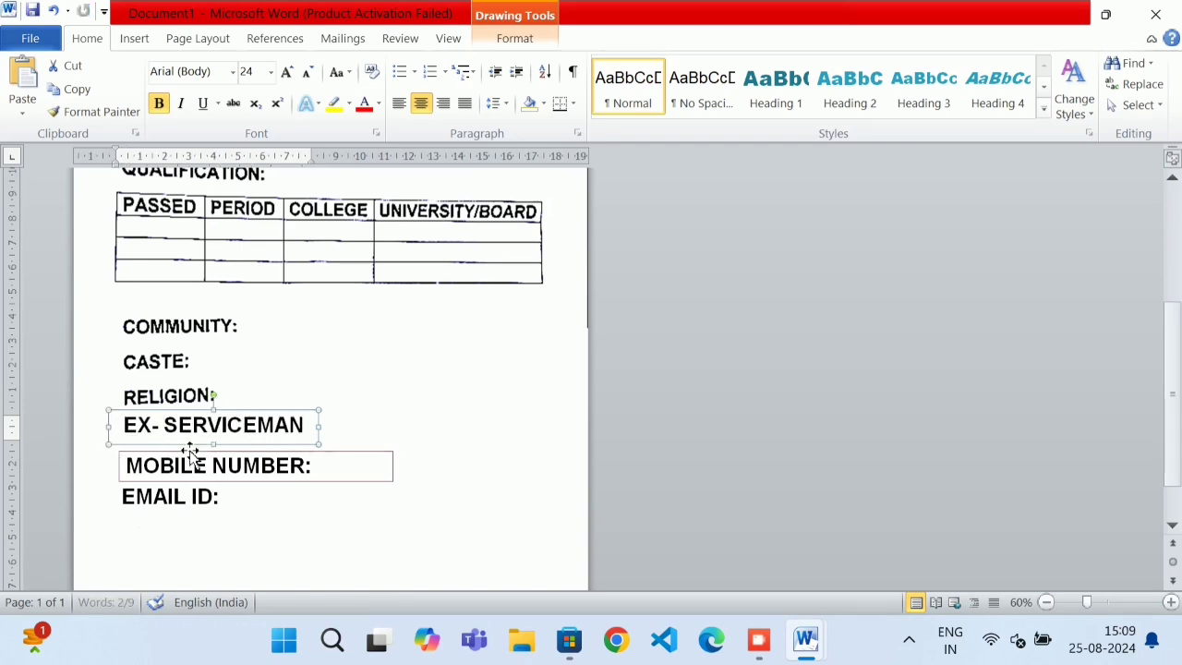
click(362, 453)
click(259, 429)
key(Down)
key(Down)
key(Down)
key(Down)
key(Down)
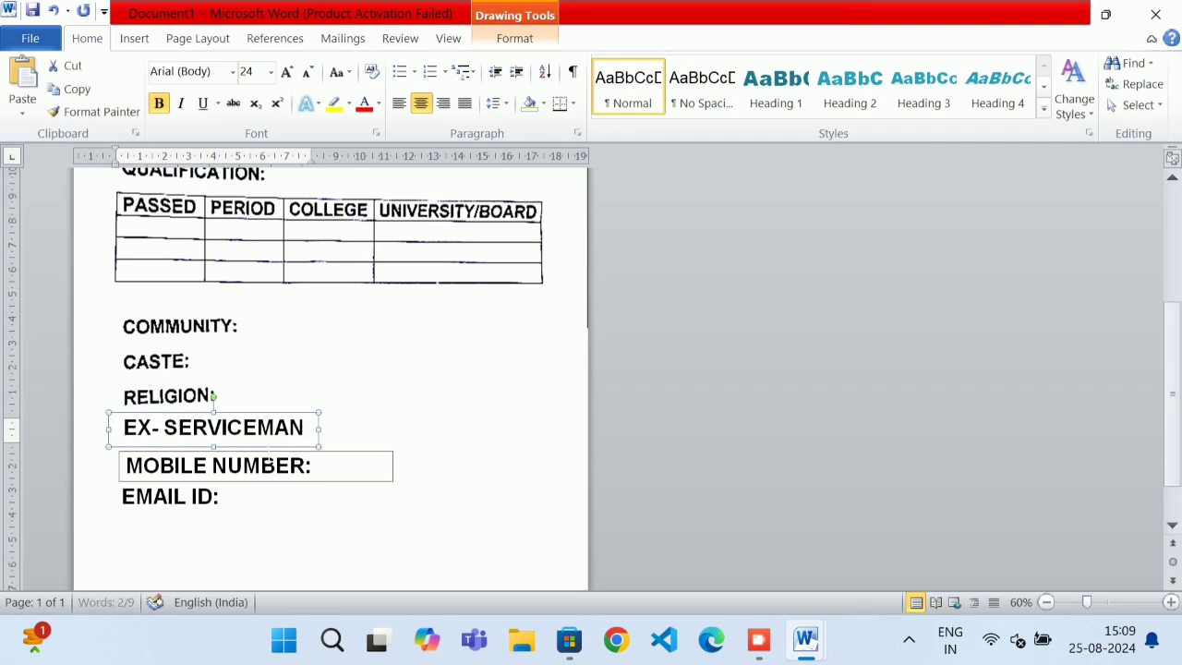
key(Down)
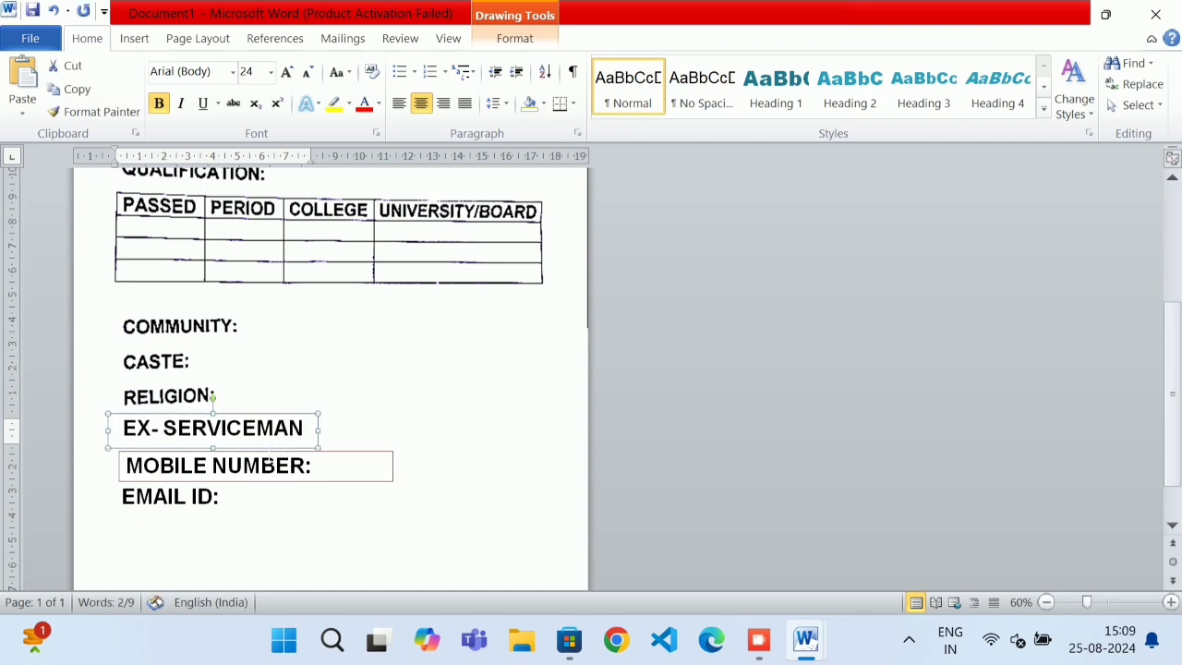
click(464, 439)
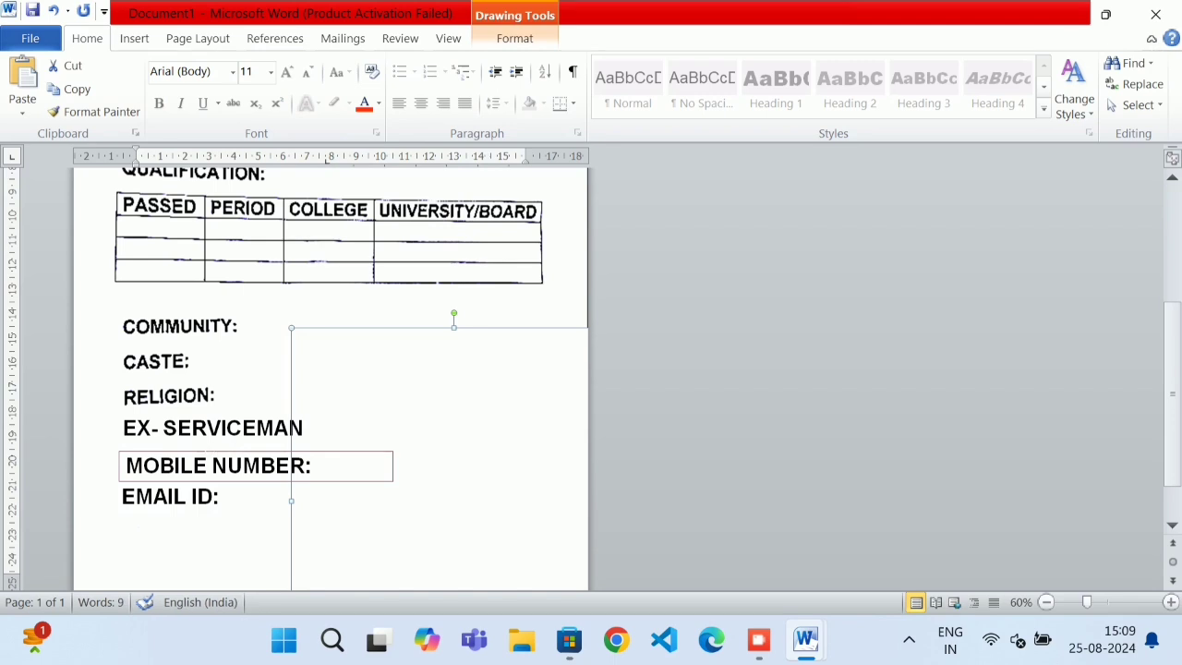
click(209, 430)
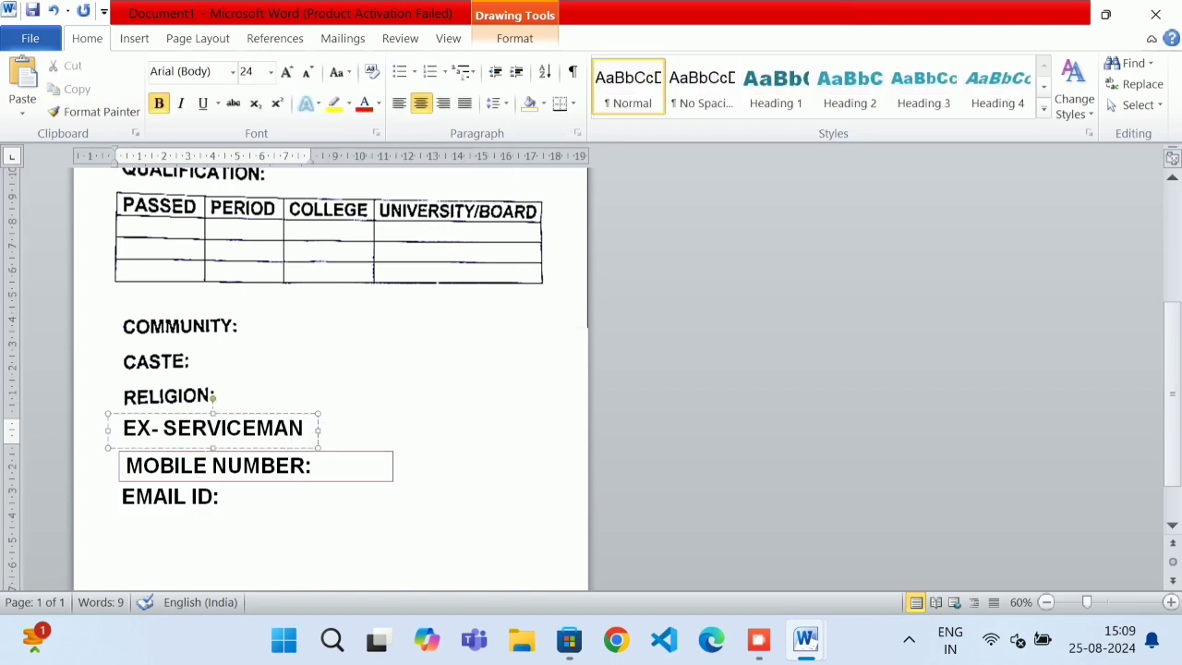
click(200, 453)
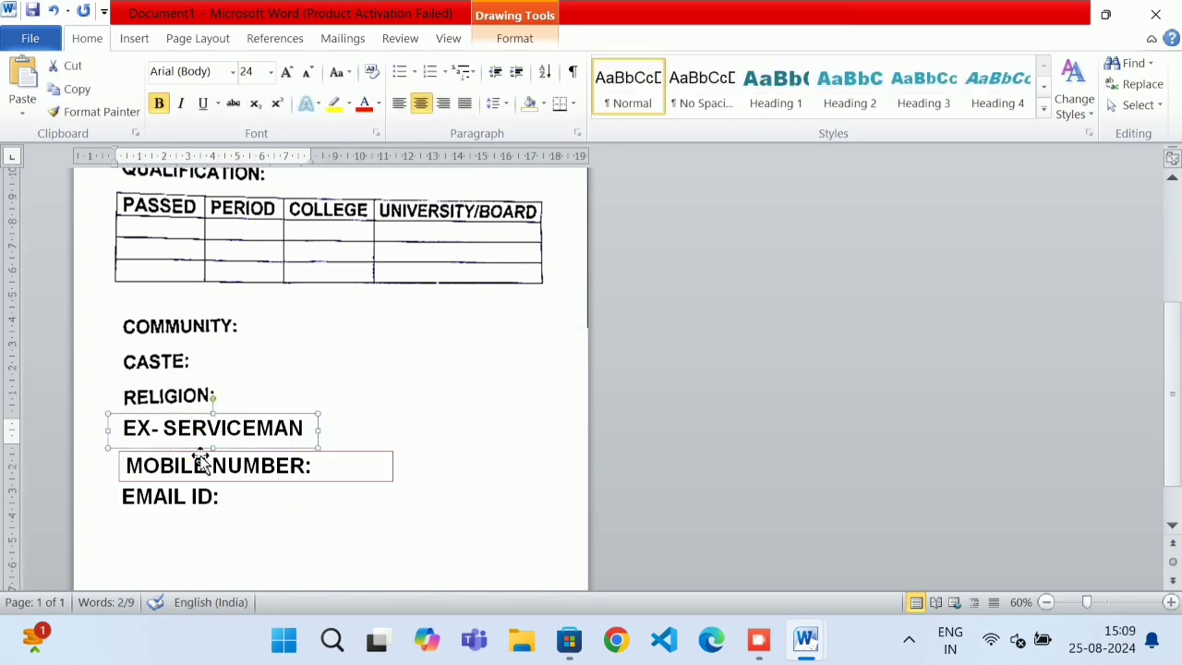
click(190, 441)
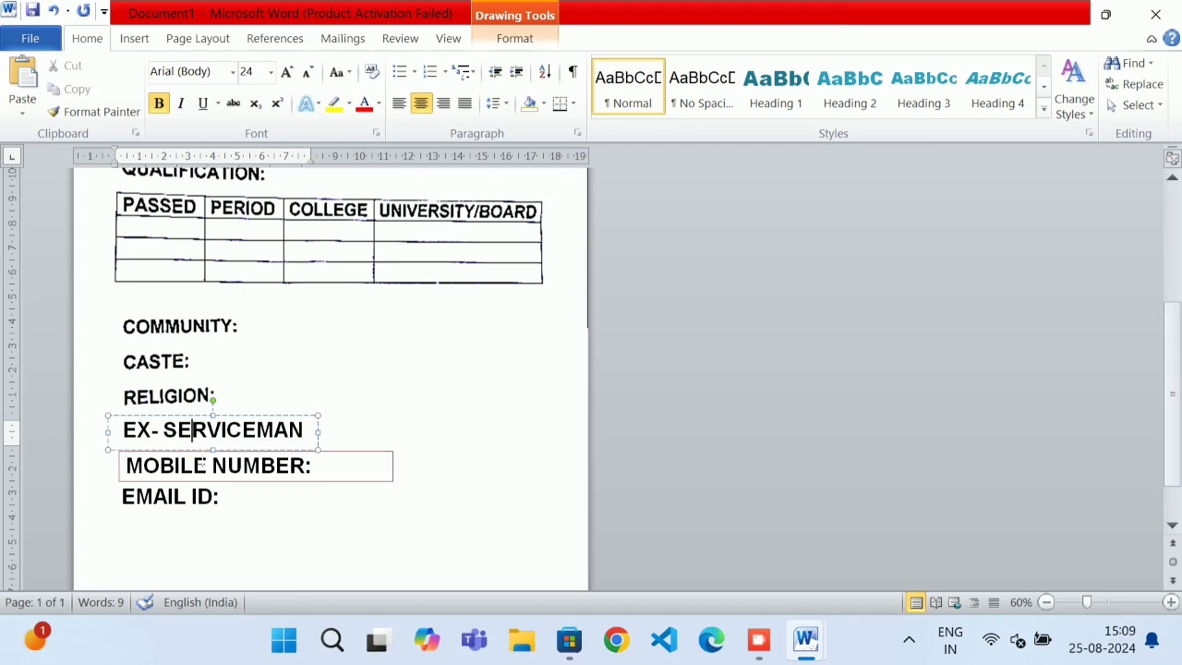
click(506, 414)
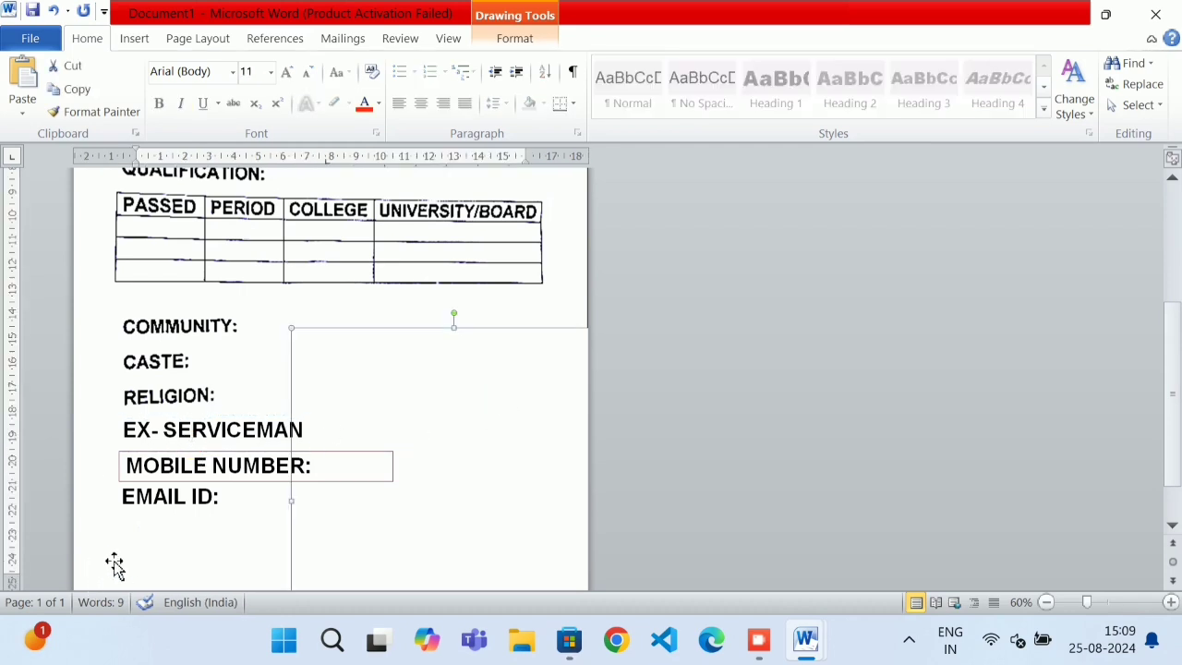
drag(115, 565, 121, 564)
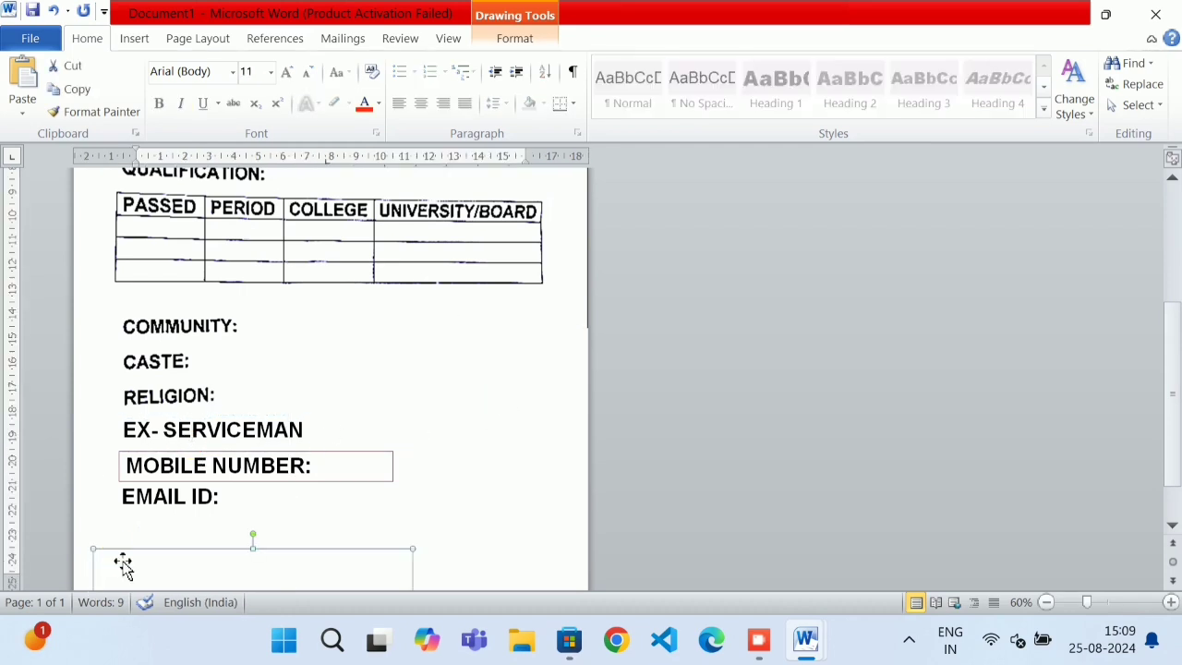
Step: Give the MOBILE NUMBER box a white outline so its border blends into the page
click(305, 480)
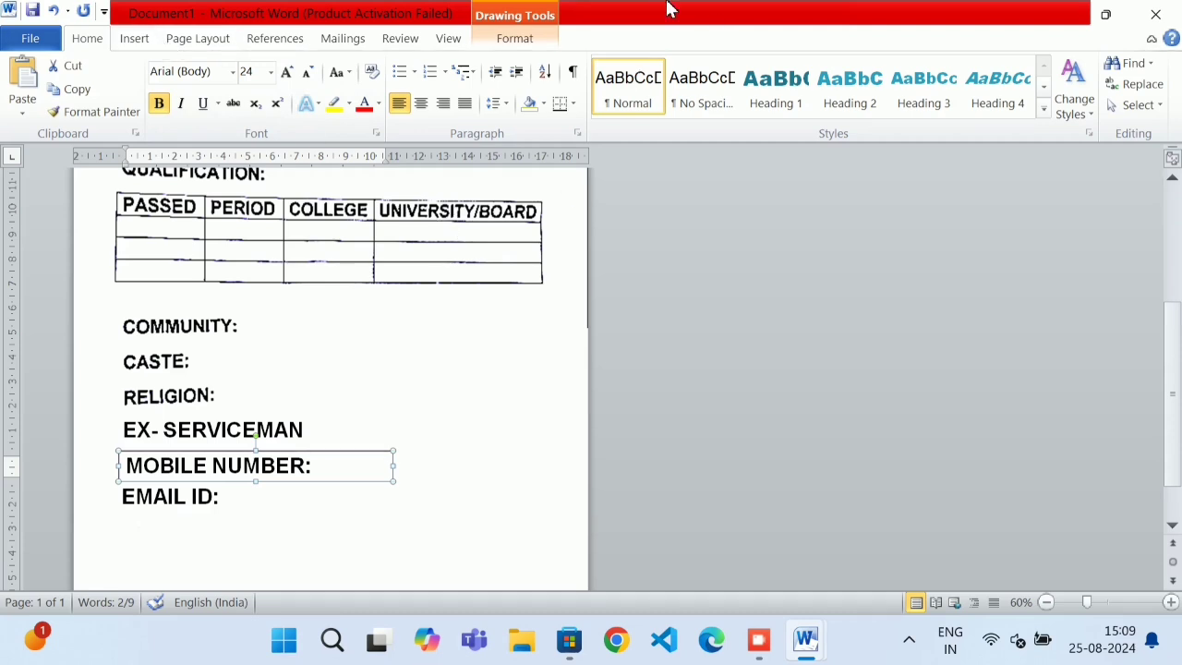
click(524, 38)
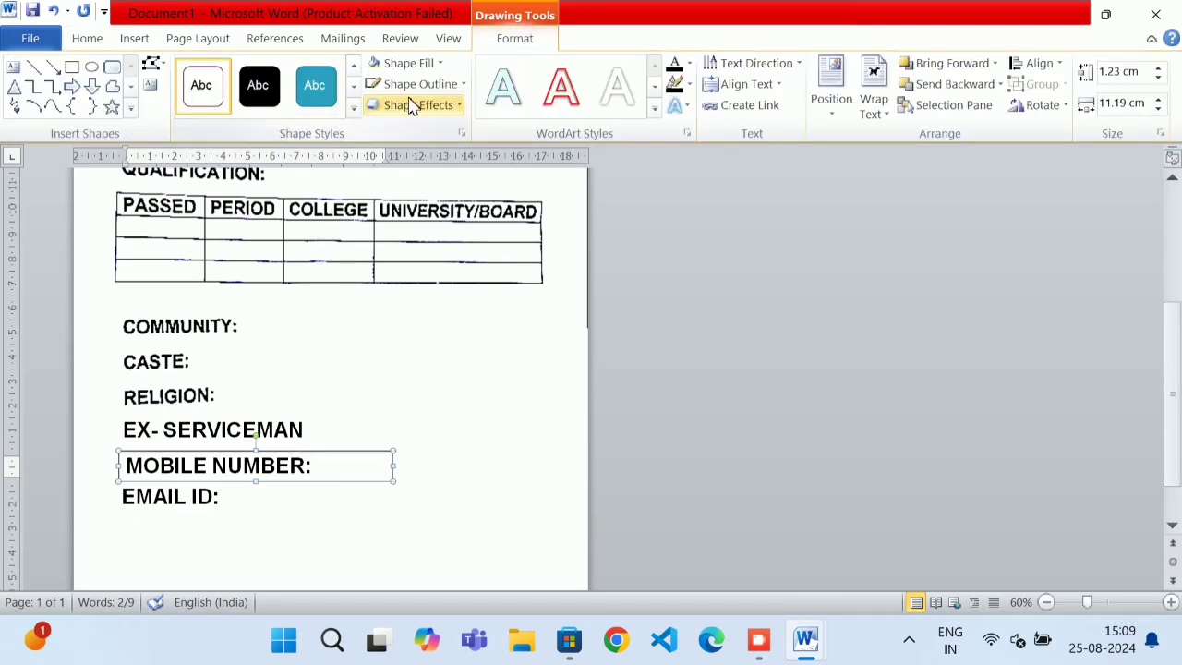
click(434, 84)
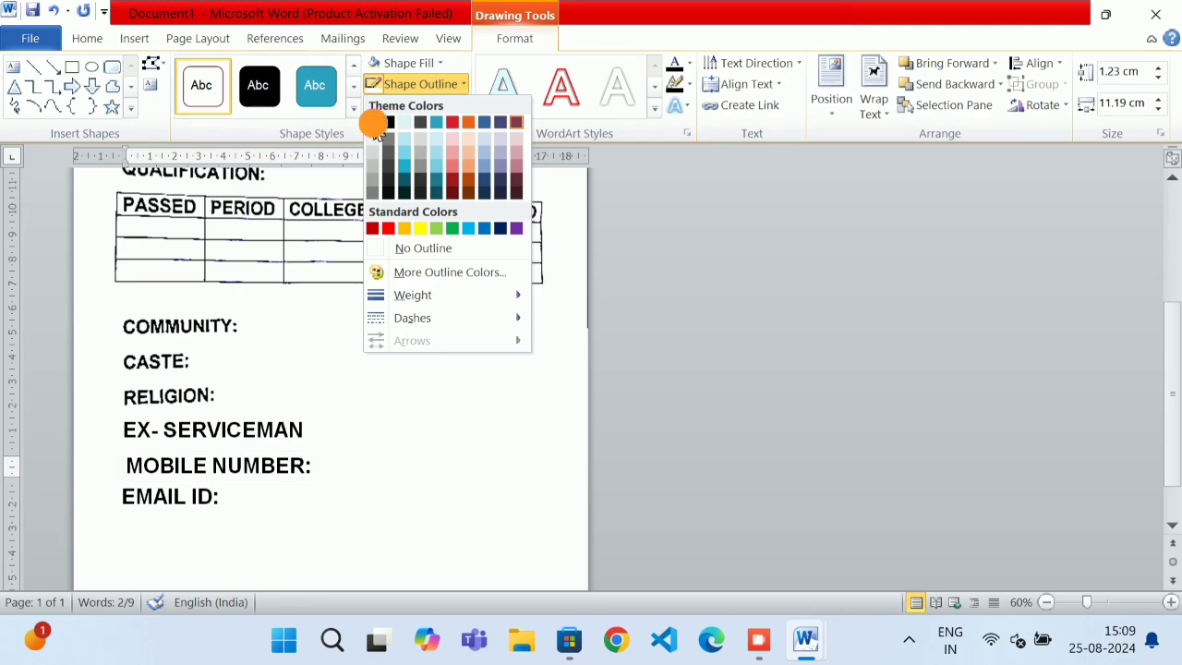
click(372, 121)
click(478, 445)
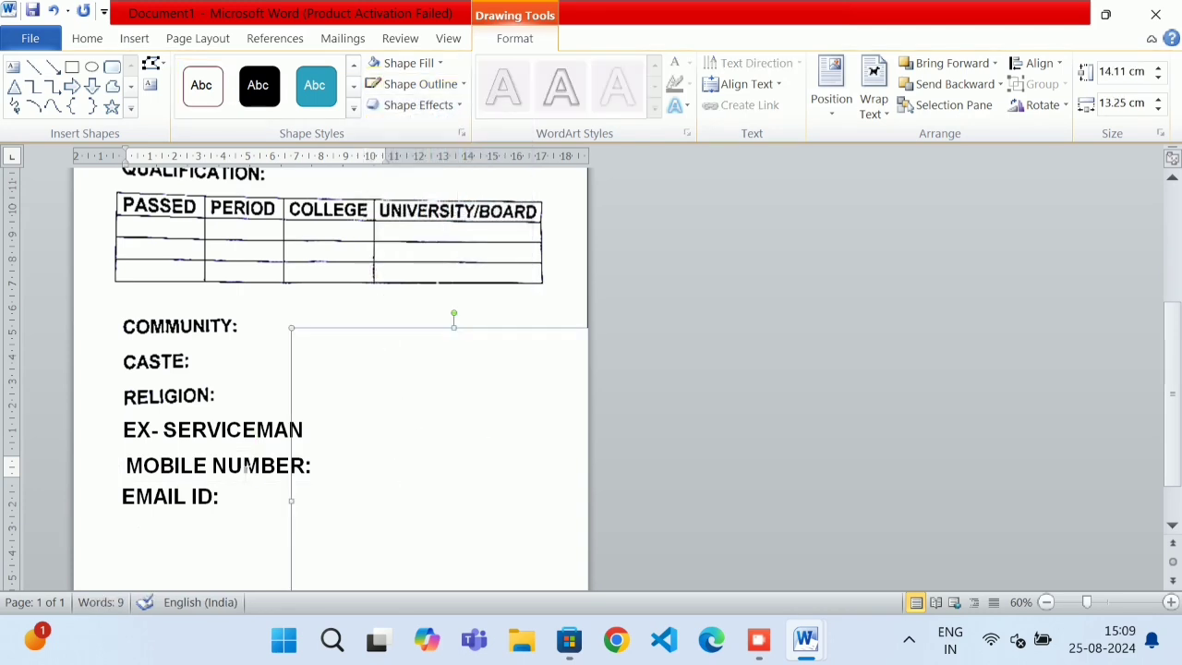
Step: End the EX- SERVICEMAN label with a colon
click(246, 418)
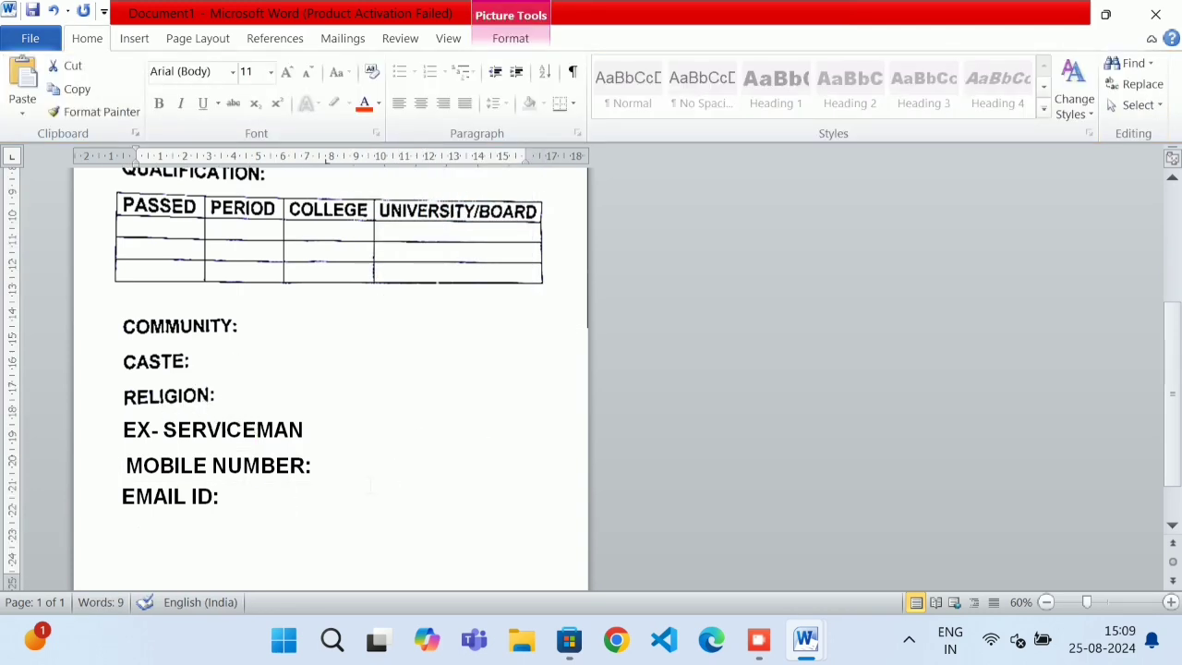
drag(1162, 325, 1150, 369)
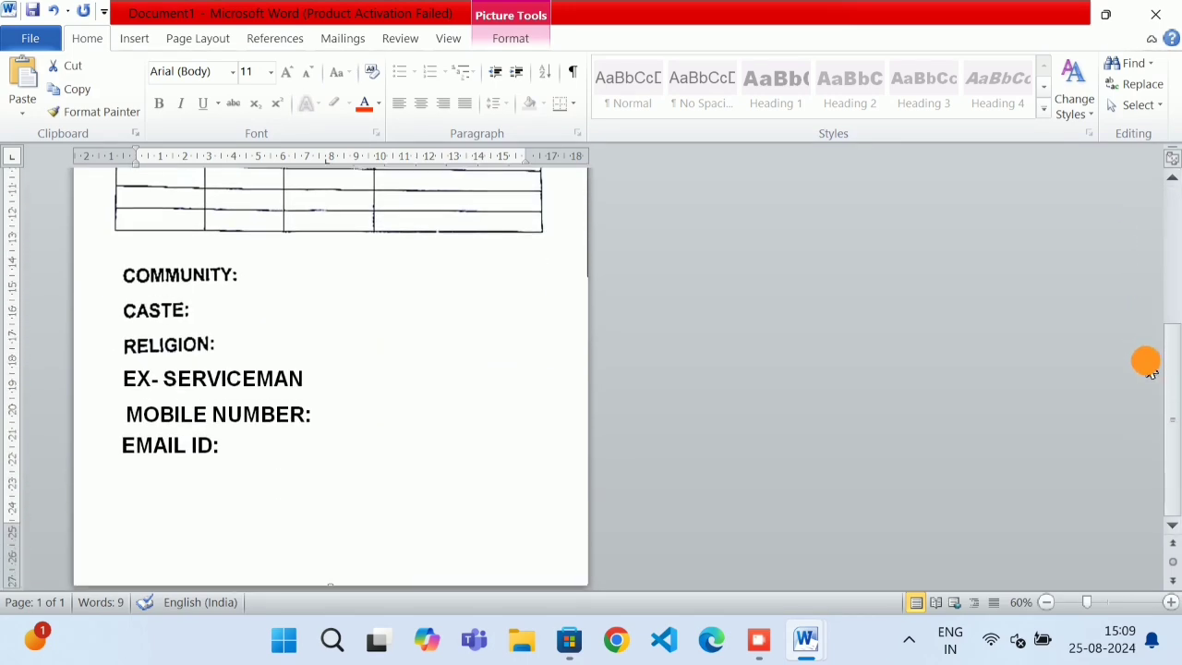
click(183, 347)
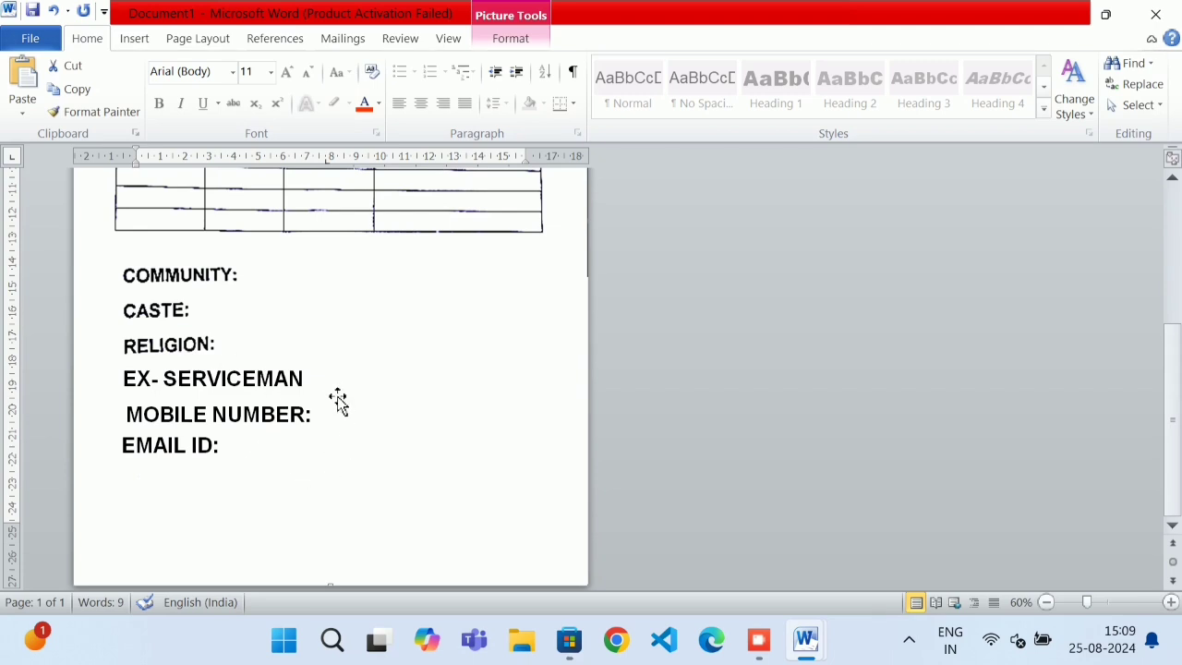
click(302, 373)
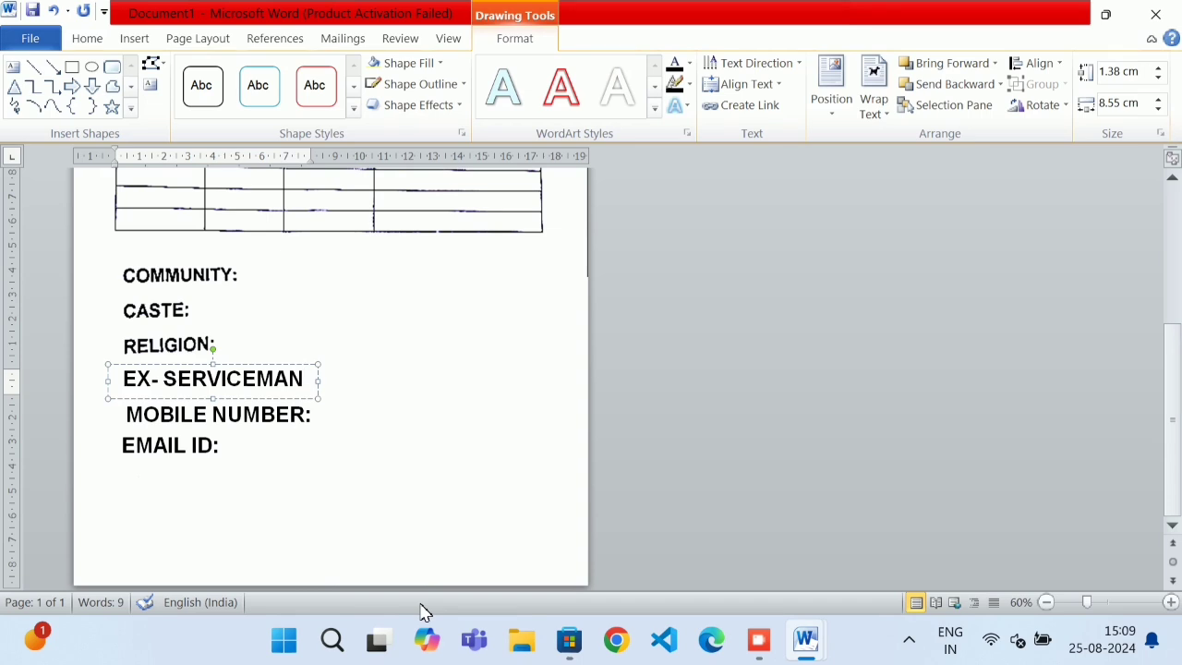
text(:)
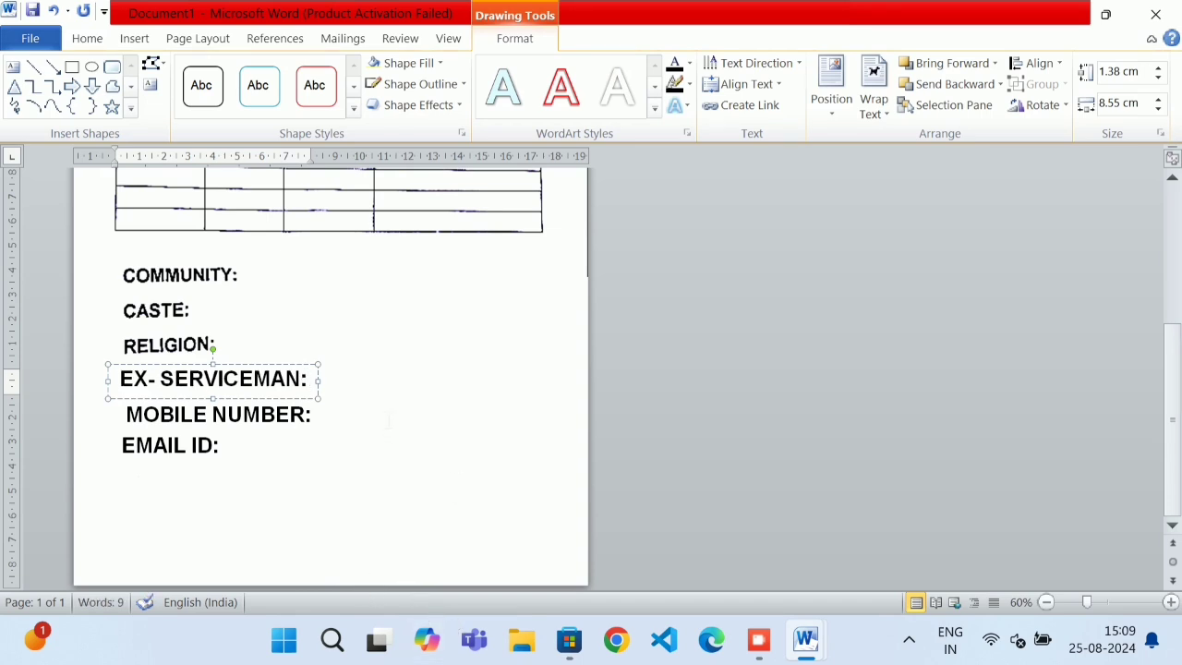
Step: Change the font of the whole EX- SERVICEMAN label to Calibri
drag(310, 379, 134, 386)
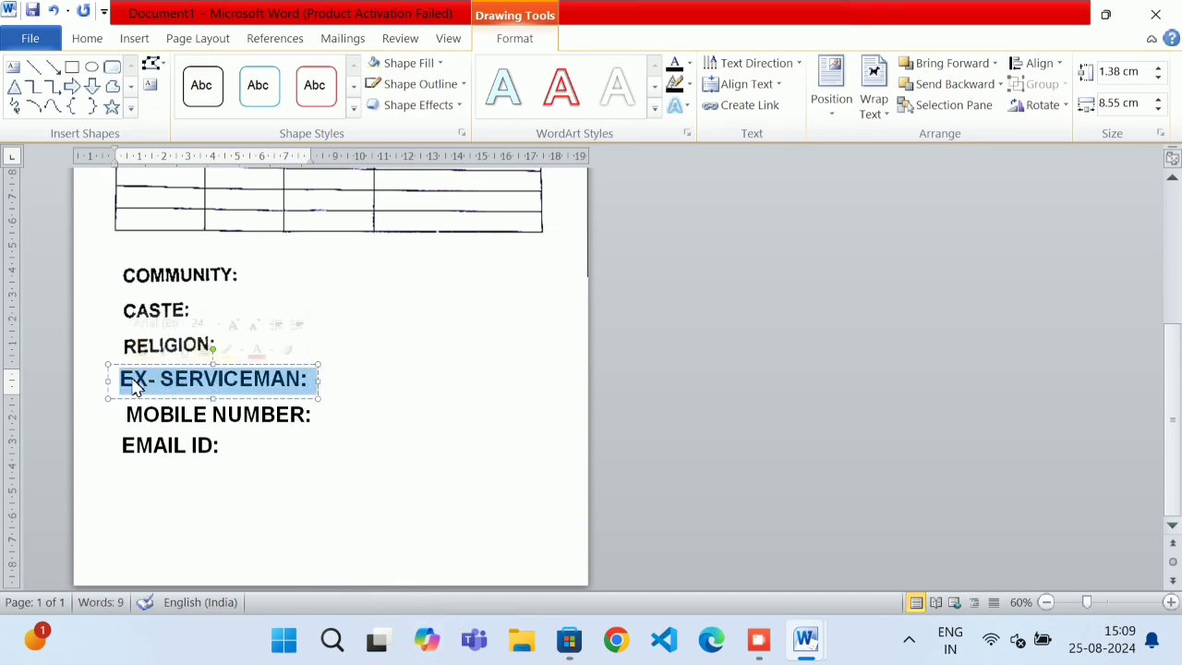
click(88, 39)
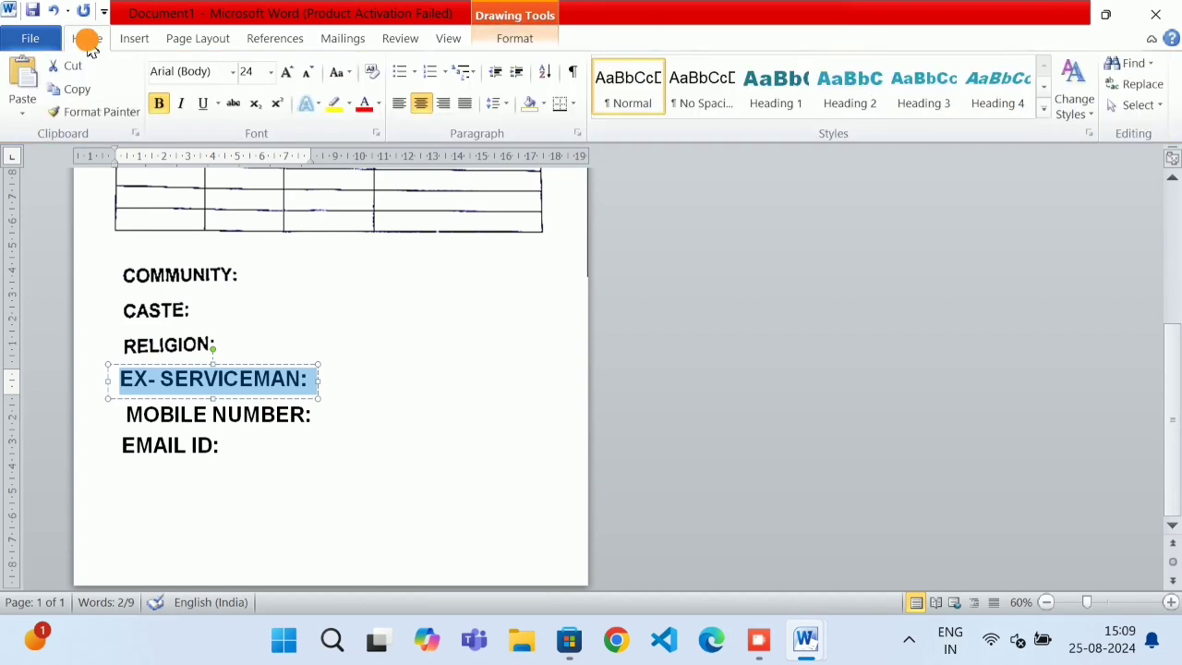
click(232, 71)
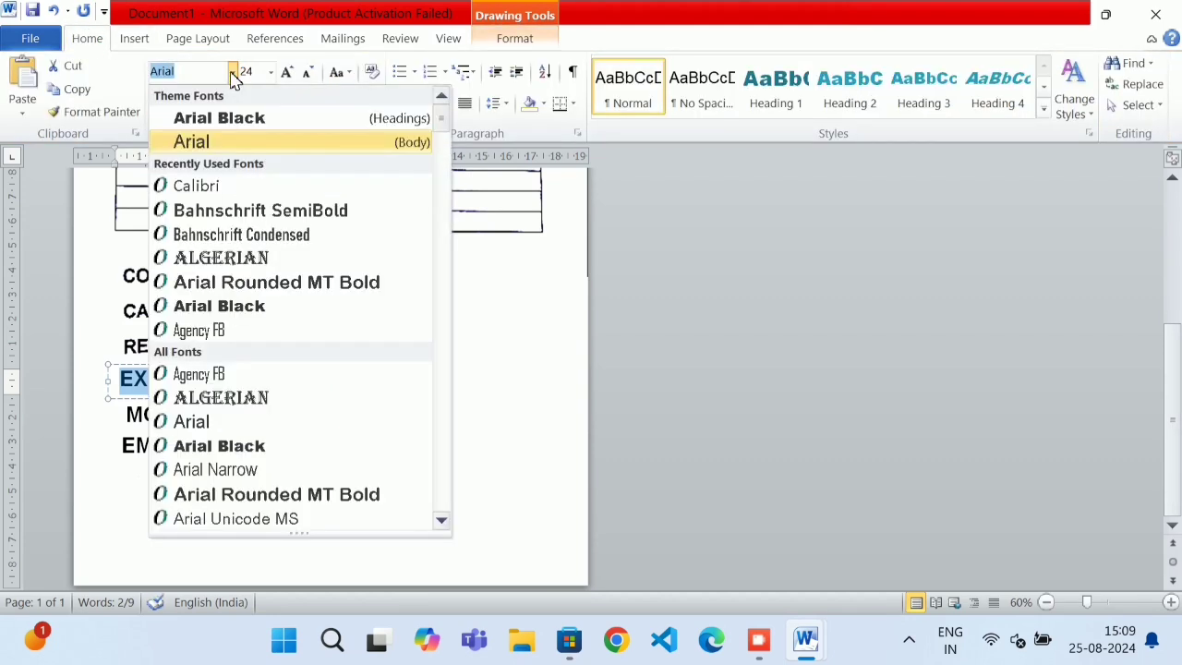
click(199, 185)
click(323, 411)
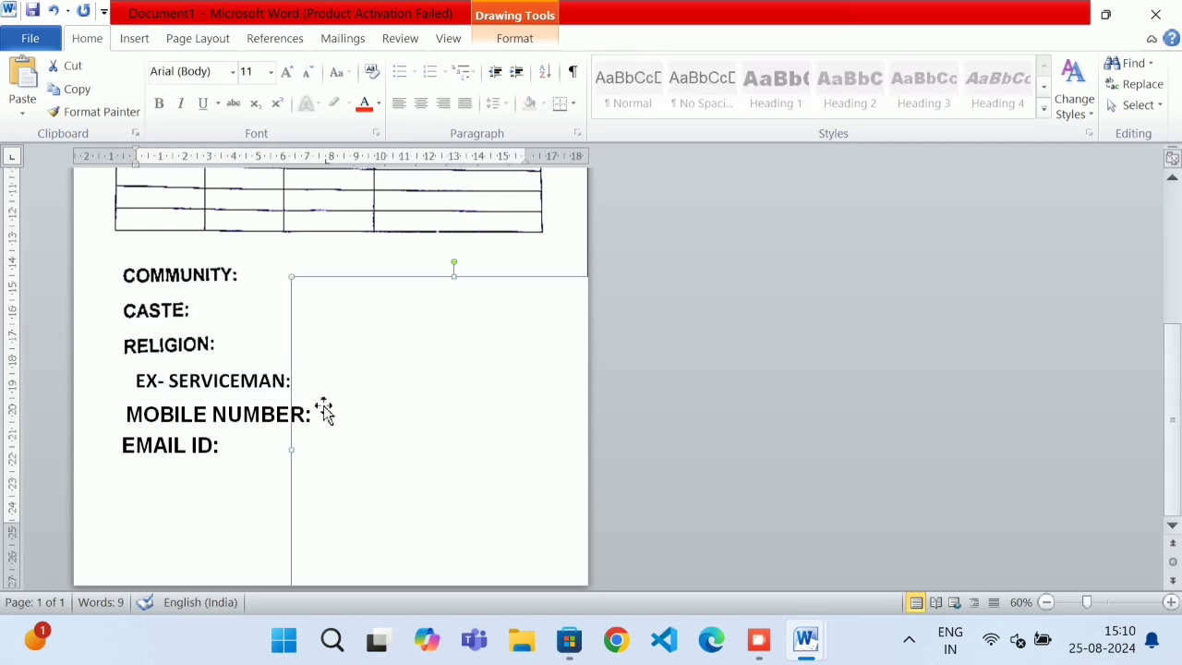
Step: Left-align the EX- SERVICEMAN label and remove the space before it so its text starts under RELIGION
click(139, 380)
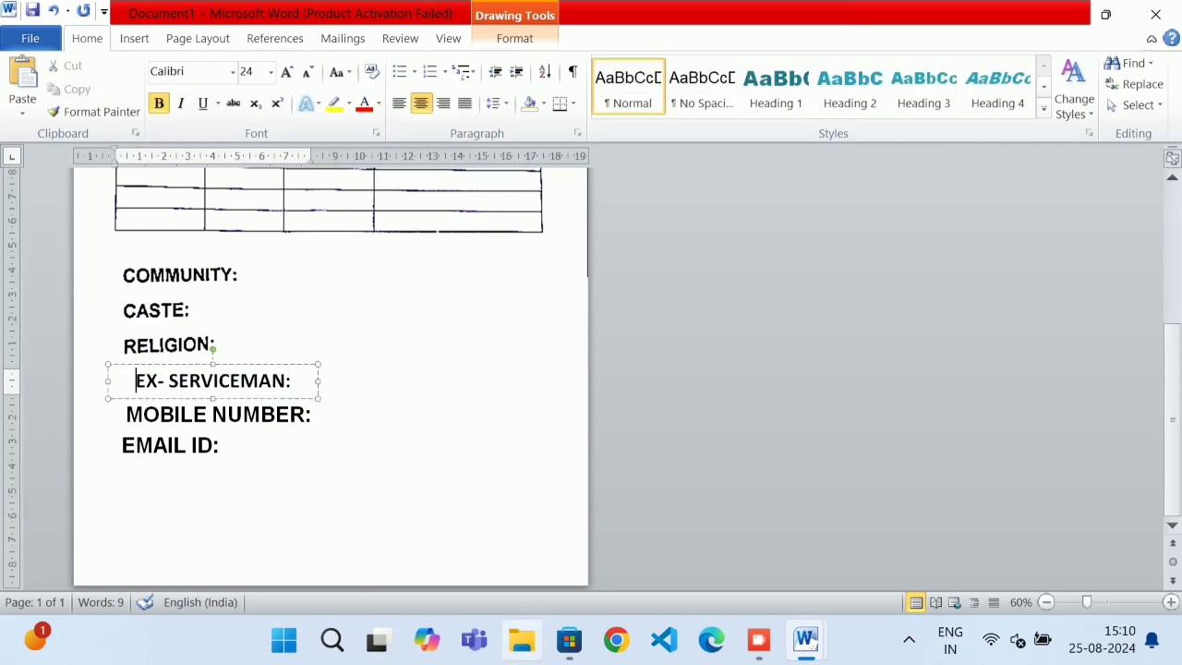
key(BackSpace)
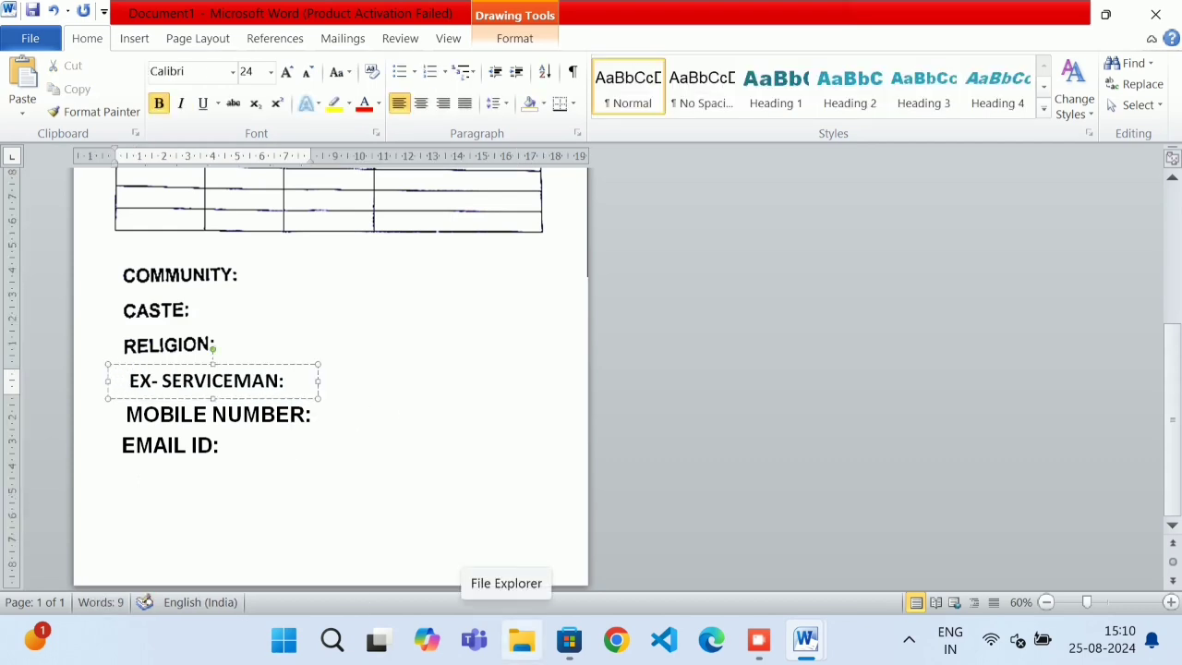
key(BackSpace)
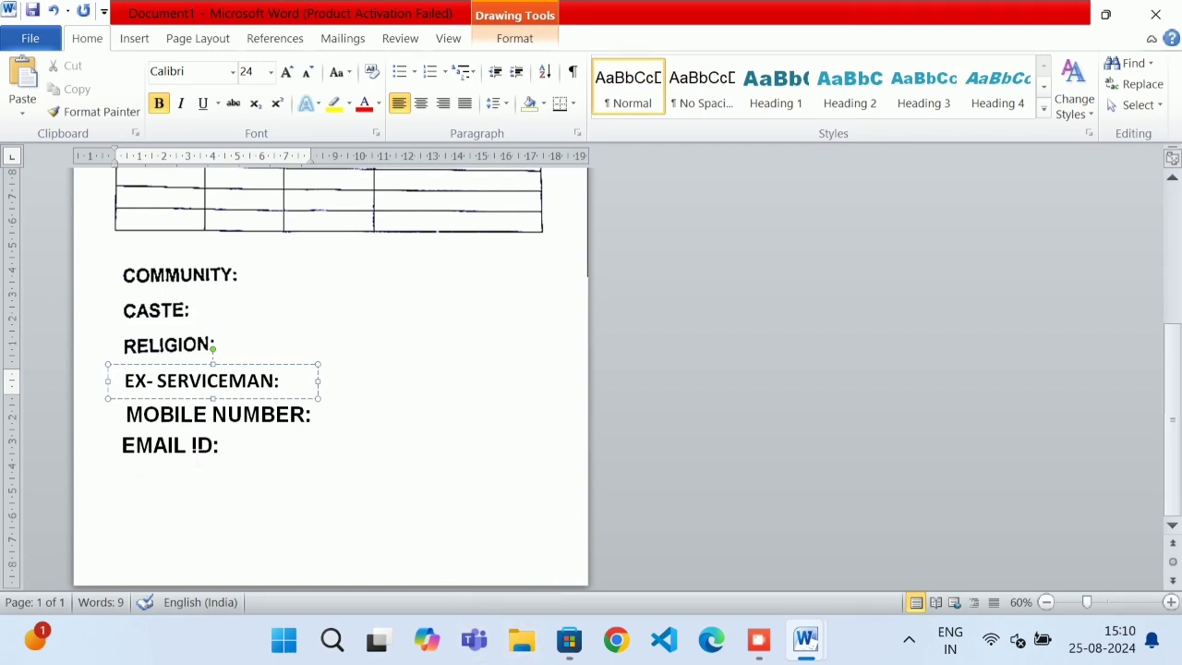
Step: Try to line up the start of the EMAIL ID text with the labels above it
click(122, 445)
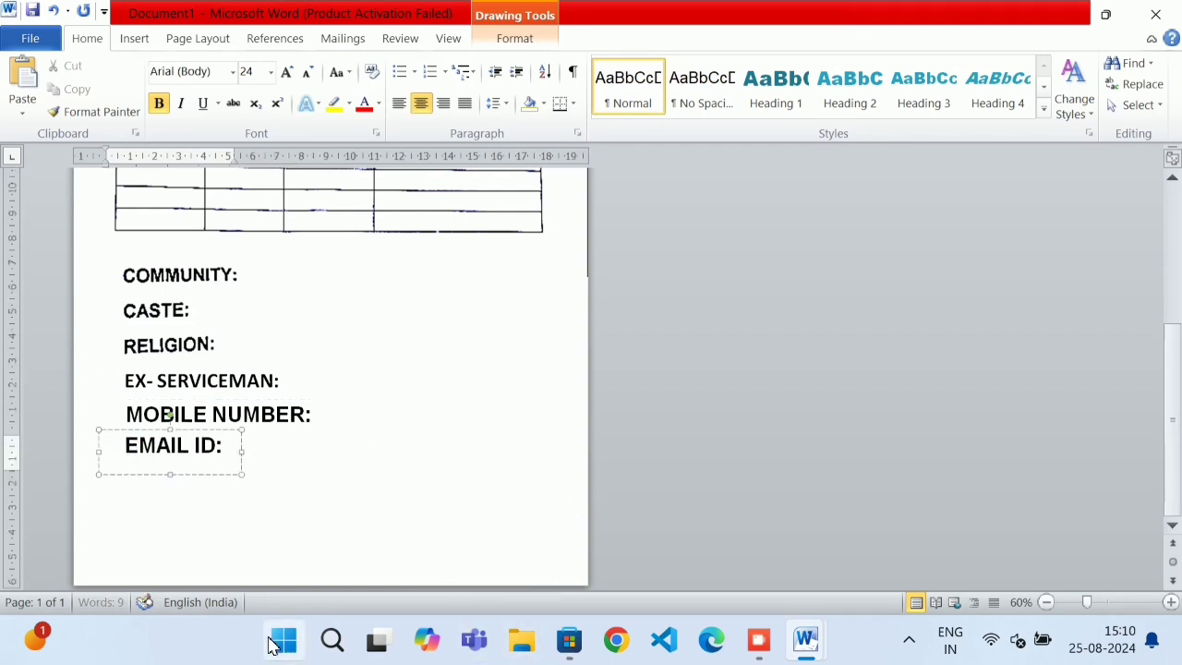
key(BackSpace)
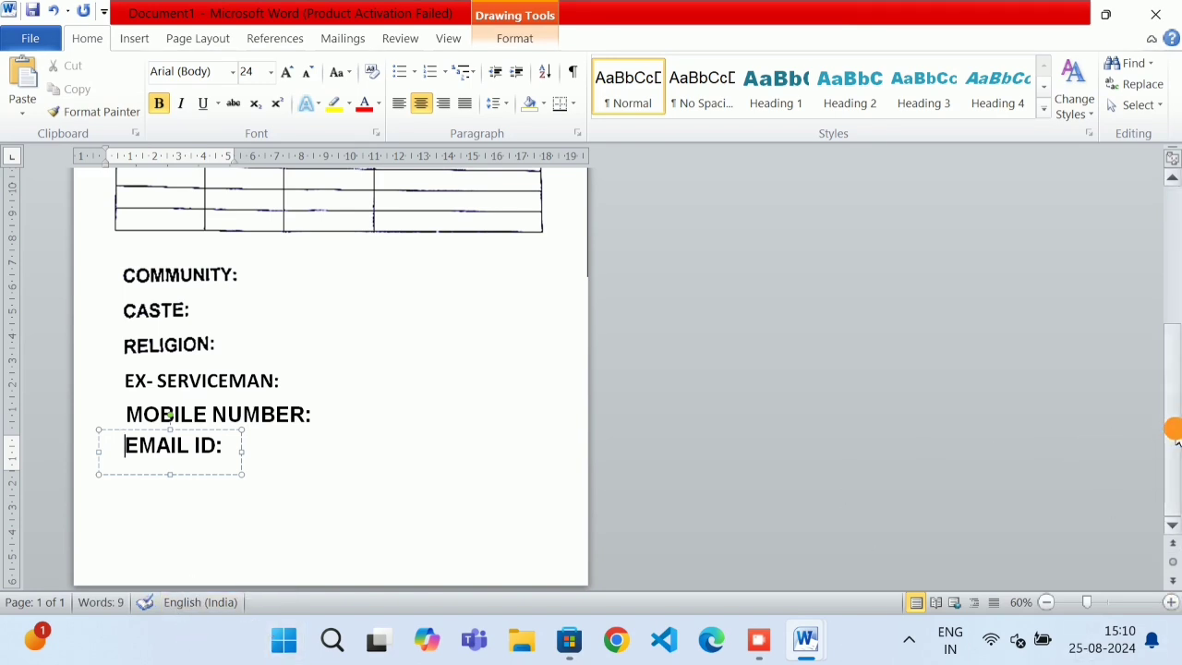
mouse_move(1170, 436)
mouse_down()
mouse_move(1173, 285)
mouse_move(1175, 346)
mouse_up()
drag(1179, 397, 1179, 426)
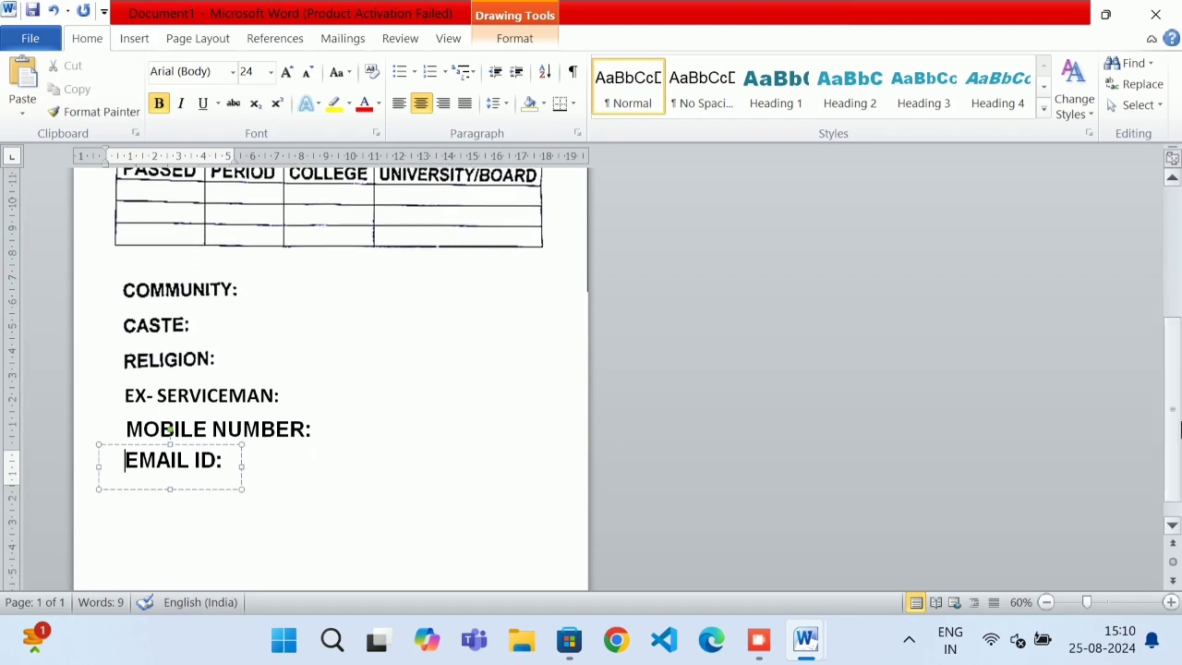
click(128, 337)
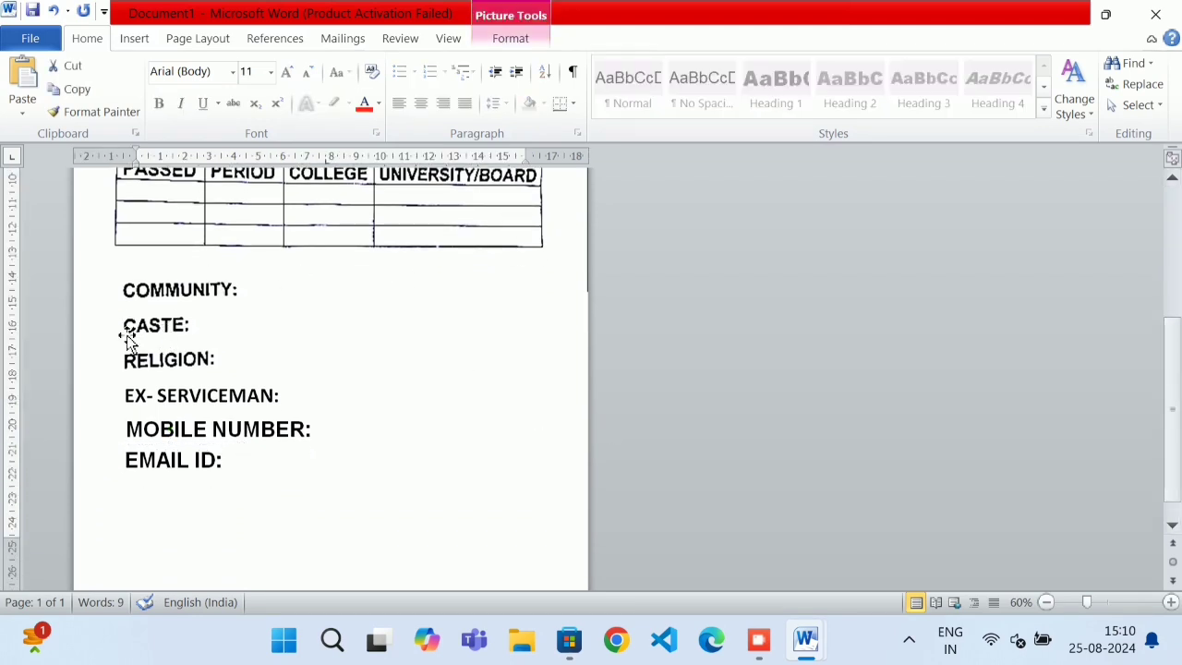
click(119, 325)
click(123, 391)
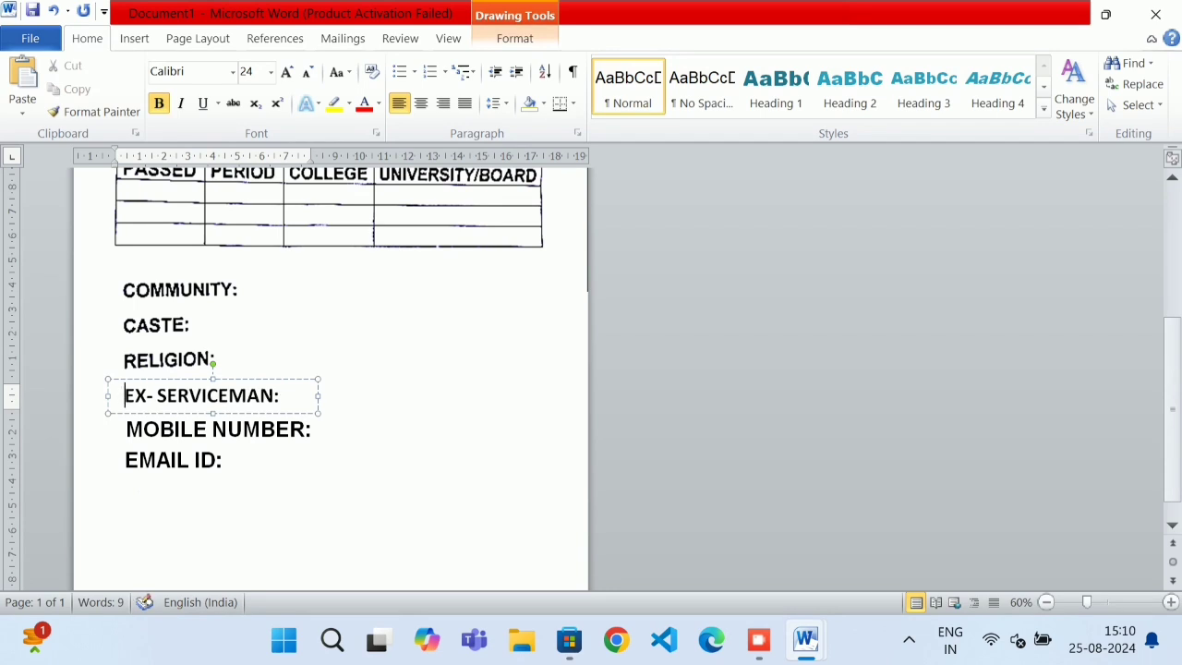
click(130, 429)
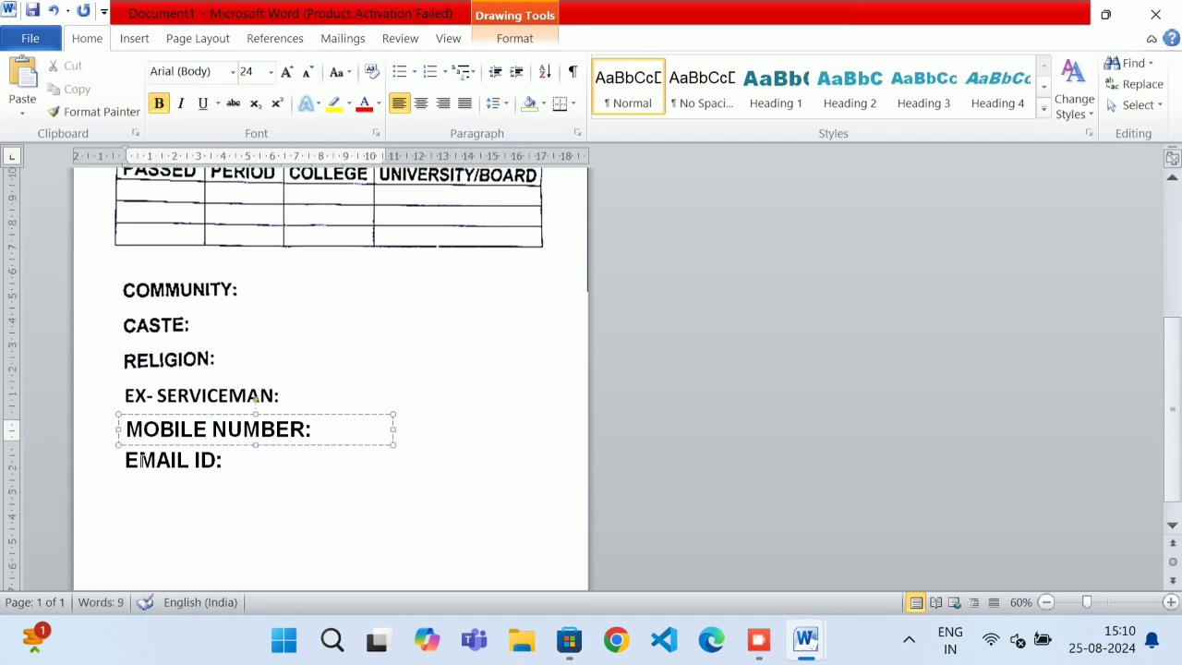
click(198, 545)
mouse_move(1172, 387)
mouse_down()
mouse_move(1172, 264)
mouse_move(1169, 404)
mouse_up()
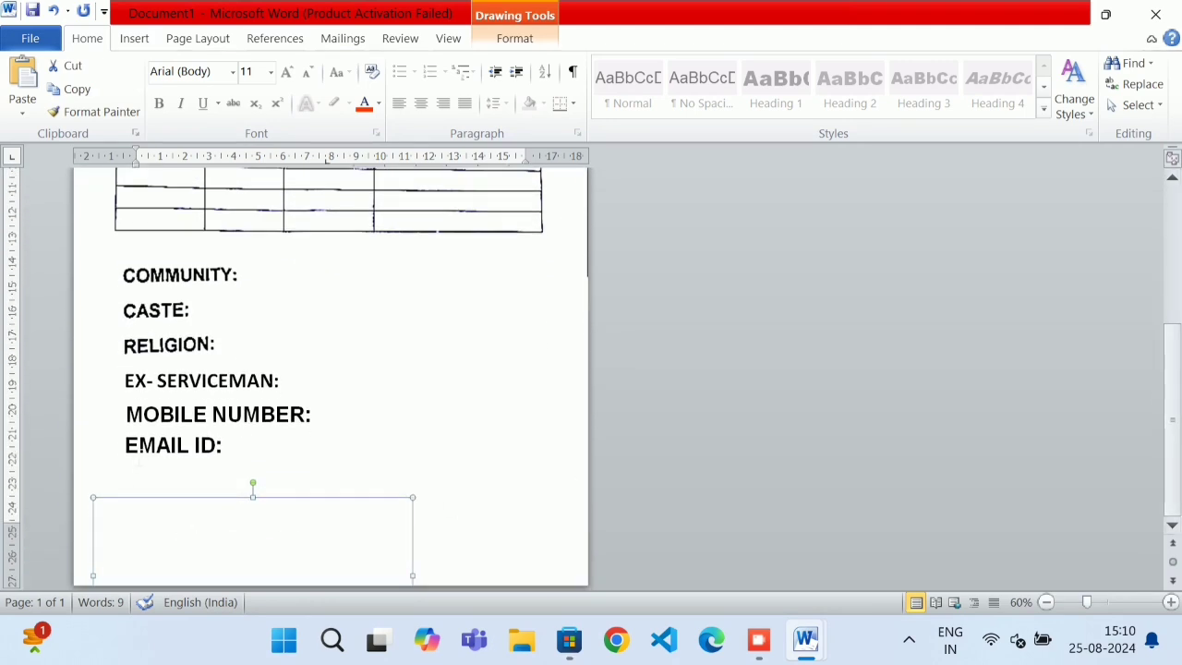
key(Delete)
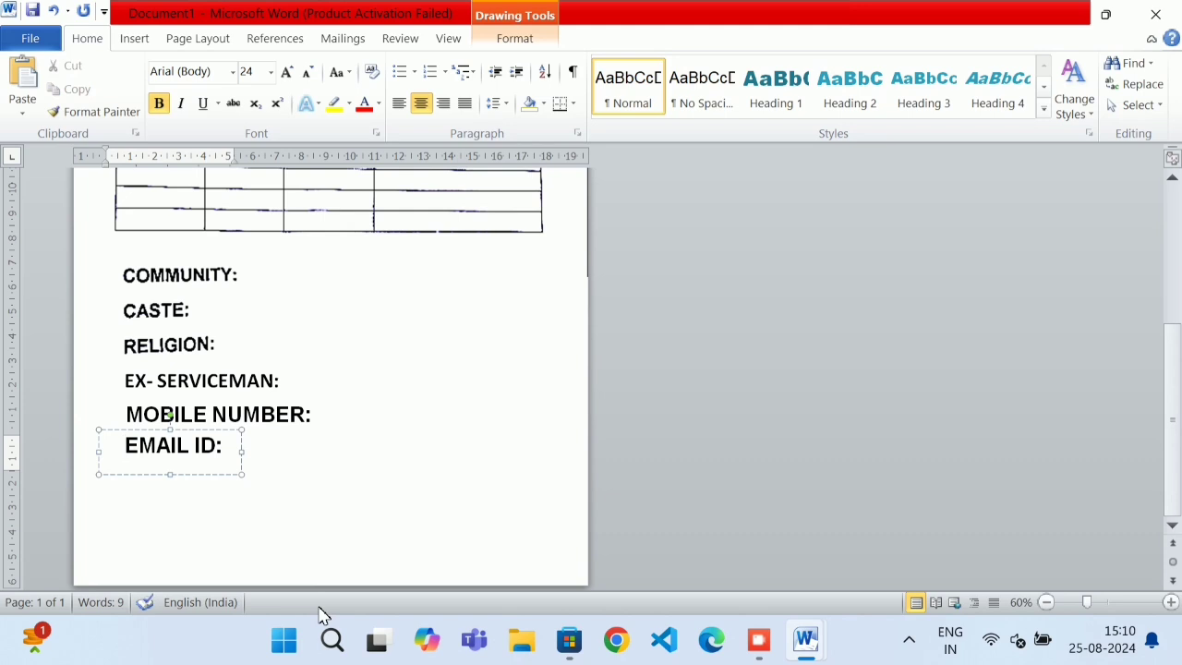
key(BackSpace)
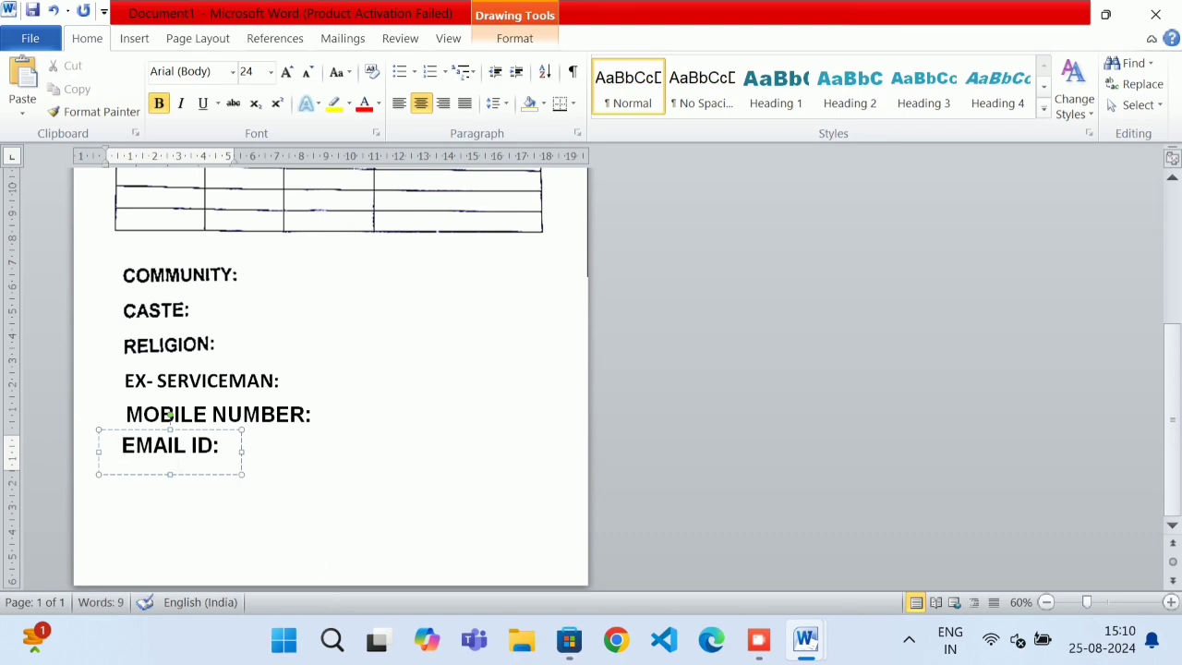
Step: Nudge the MOBILE NUMBER and EX- SERVICEMAN boxes slightly left to line up with the labels above
click(126, 415)
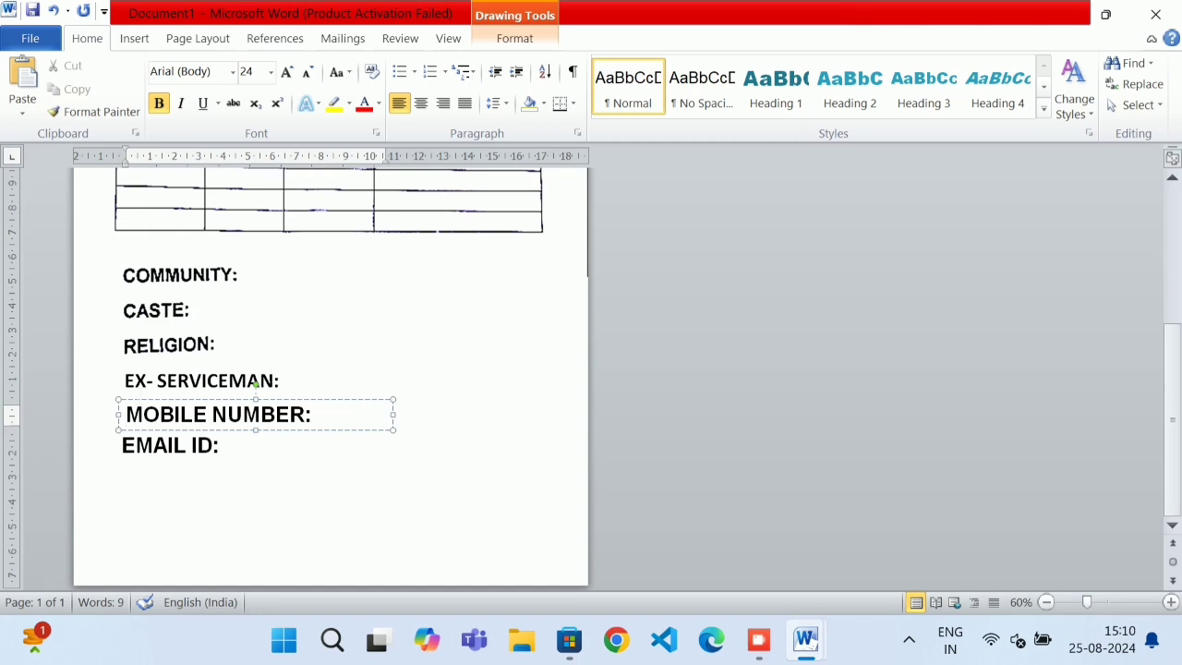
click(143, 411)
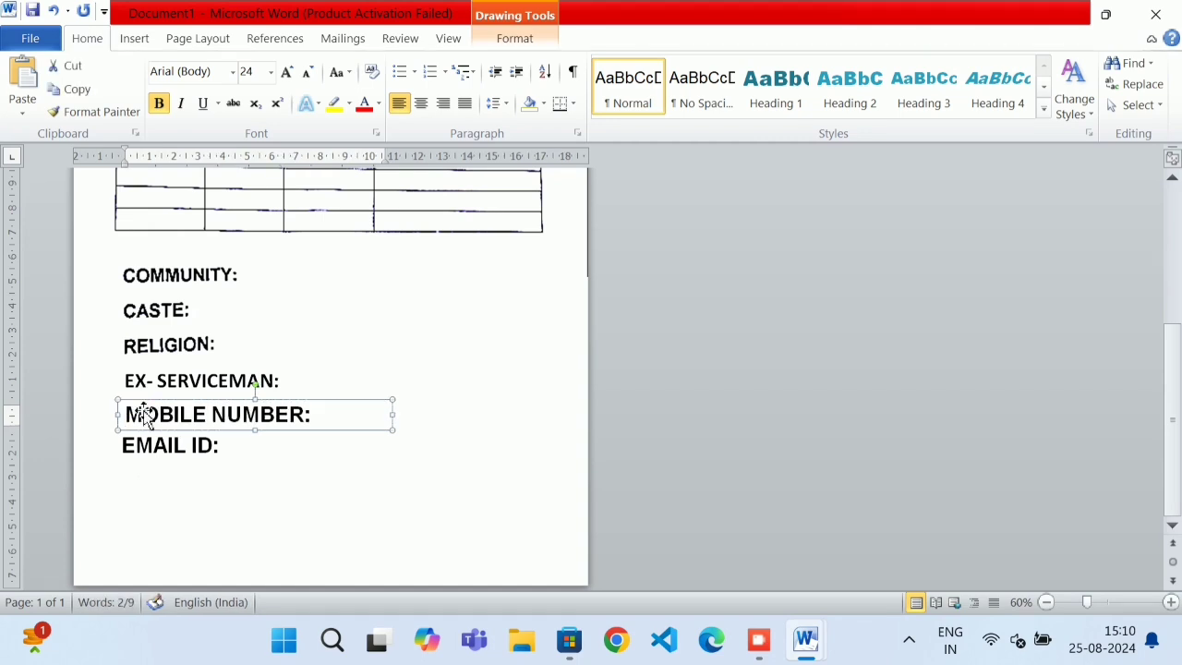
click(134, 379)
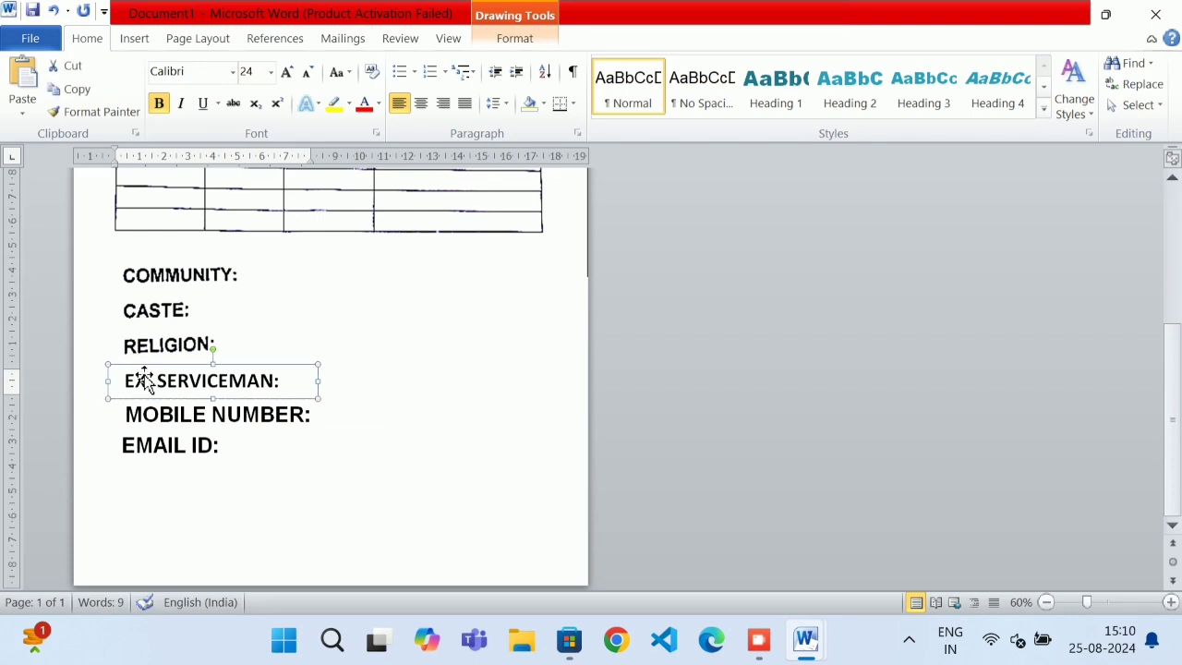
click(143, 376)
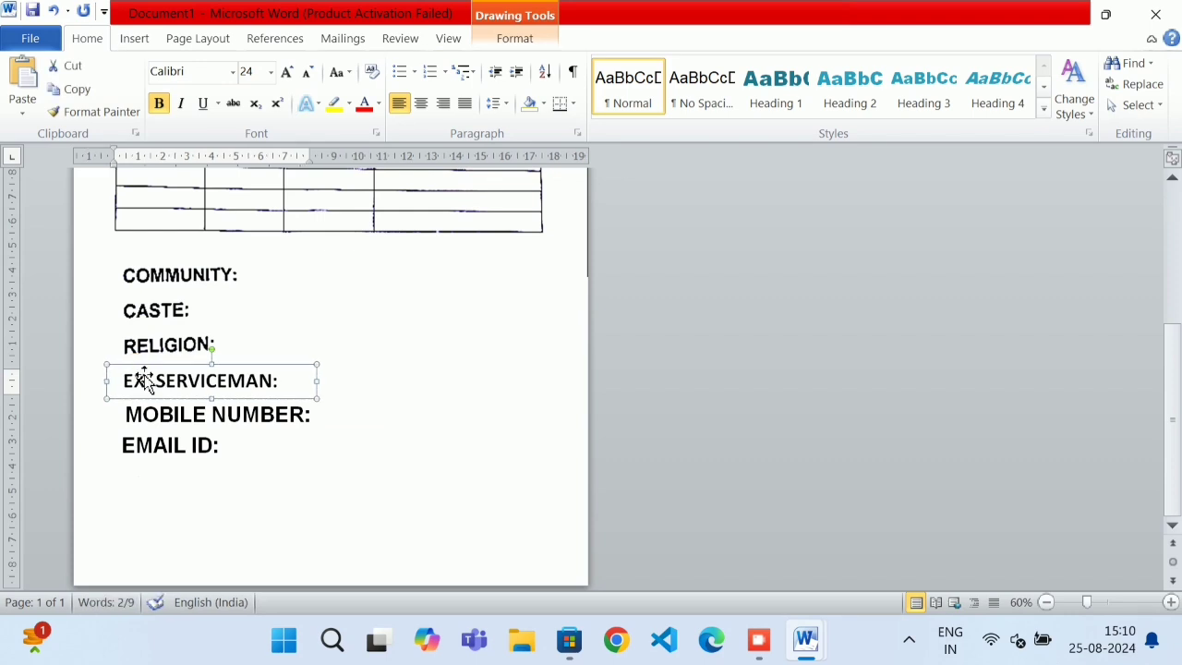
click(124, 350)
click(398, 448)
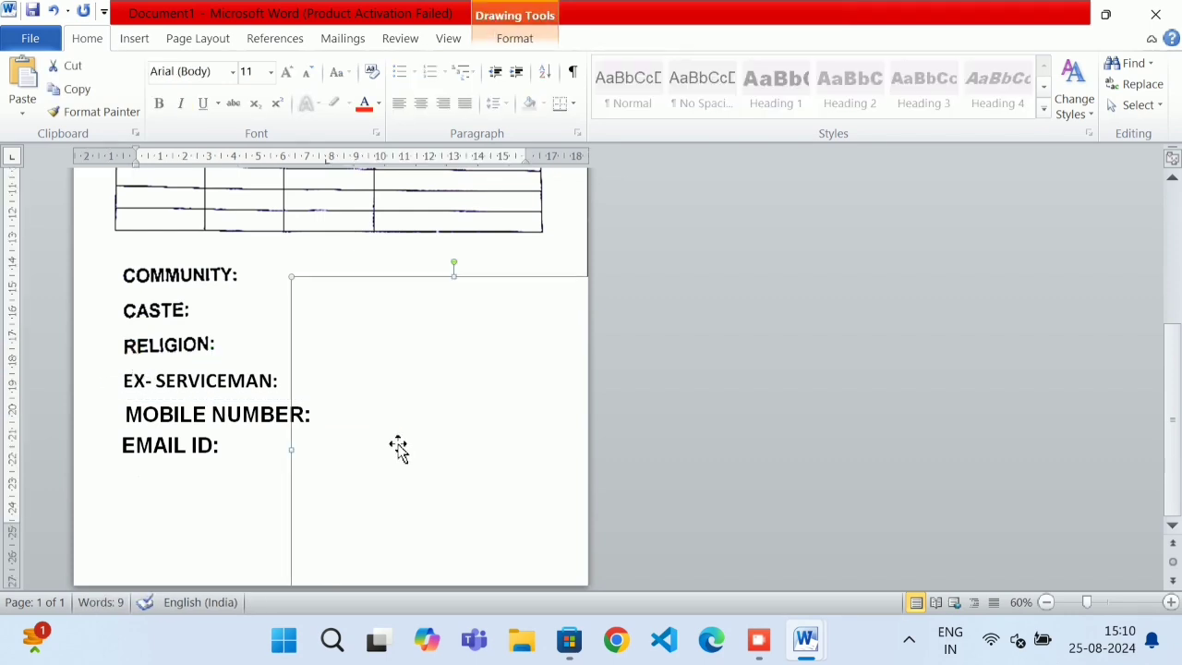
Step: Nudge the EMAIL ID box slightly right to line its text up with the other labels
click(145, 443)
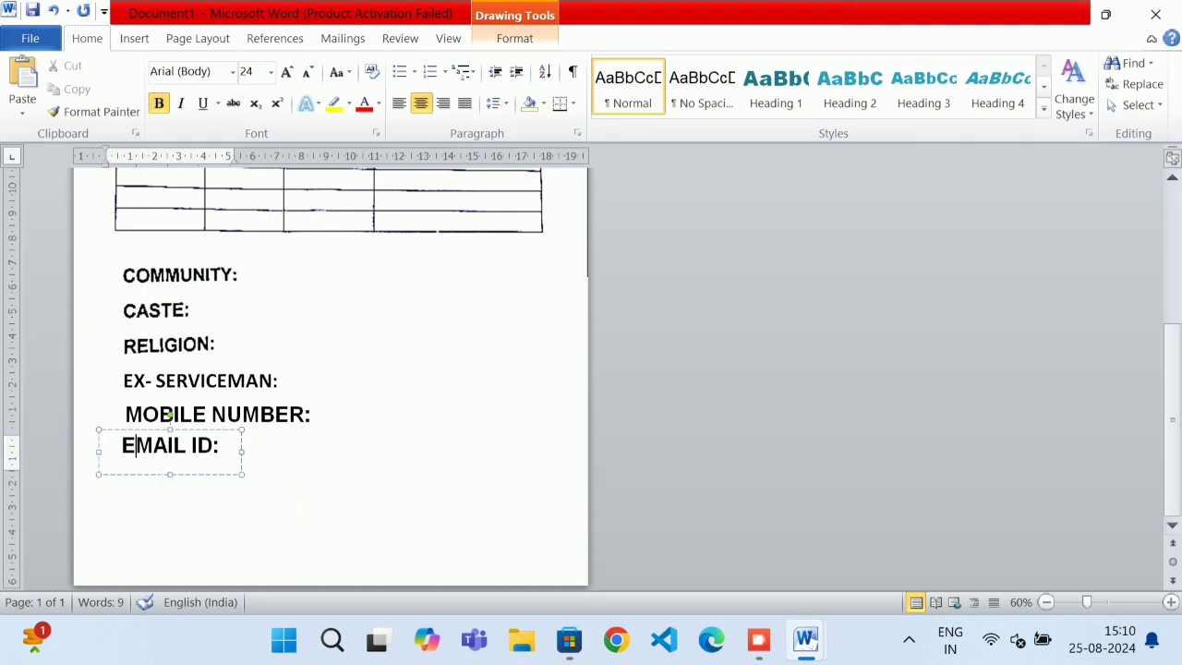
click(161, 480)
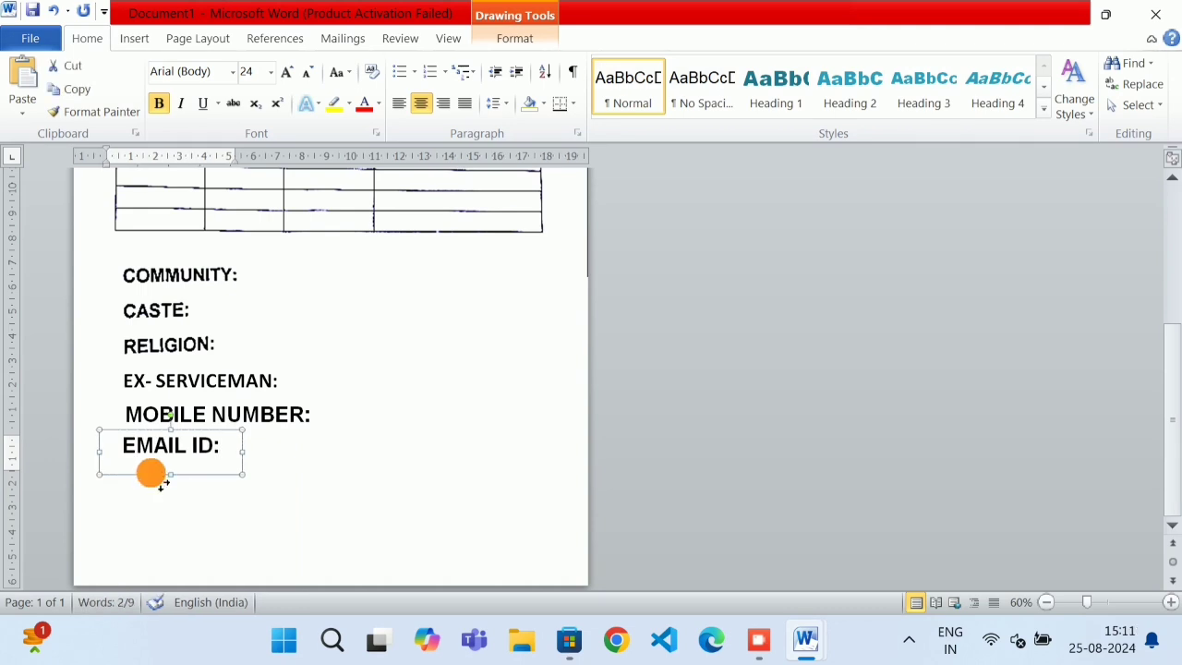
click(197, 529)
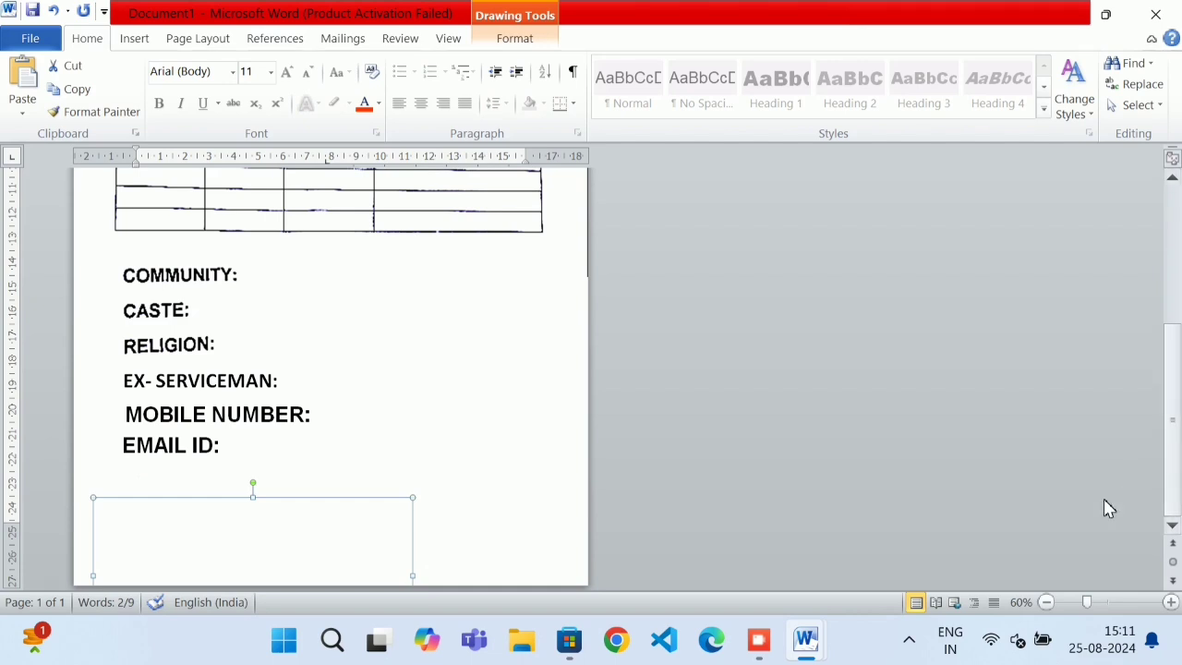
Step: Enlarge the word DATA in the page heading to font size 26
click(1048, 602)
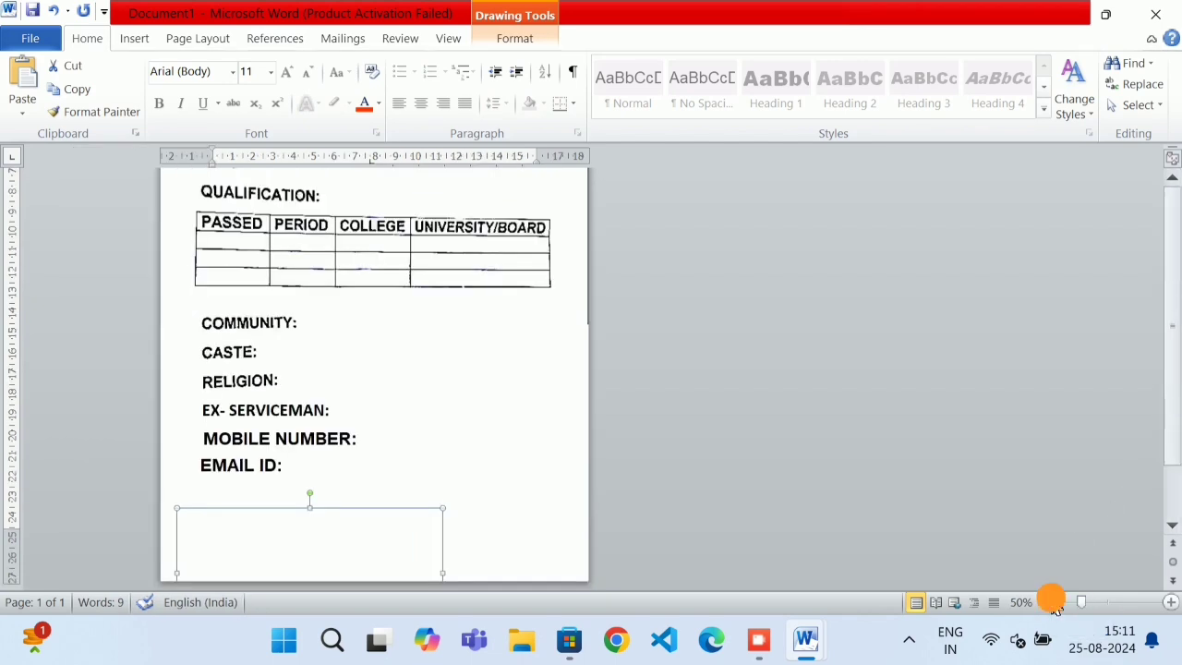
click(1049, 602)
click(1049, 602)
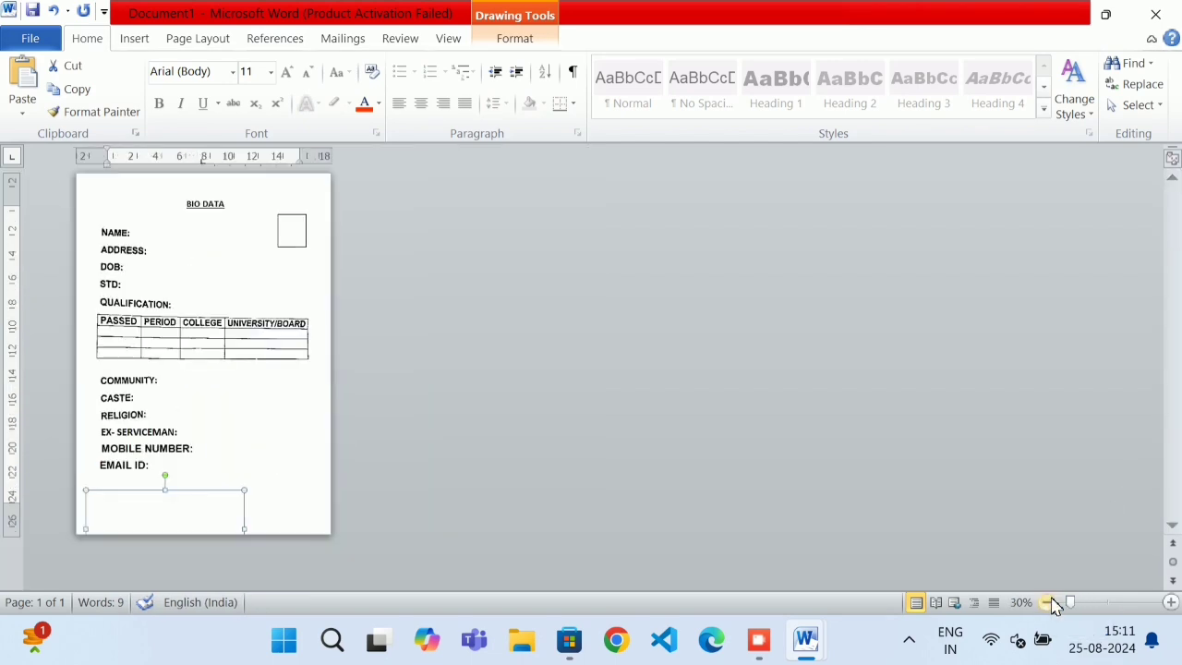
click(312, 495)
click(164, 528)
click(331, 361)
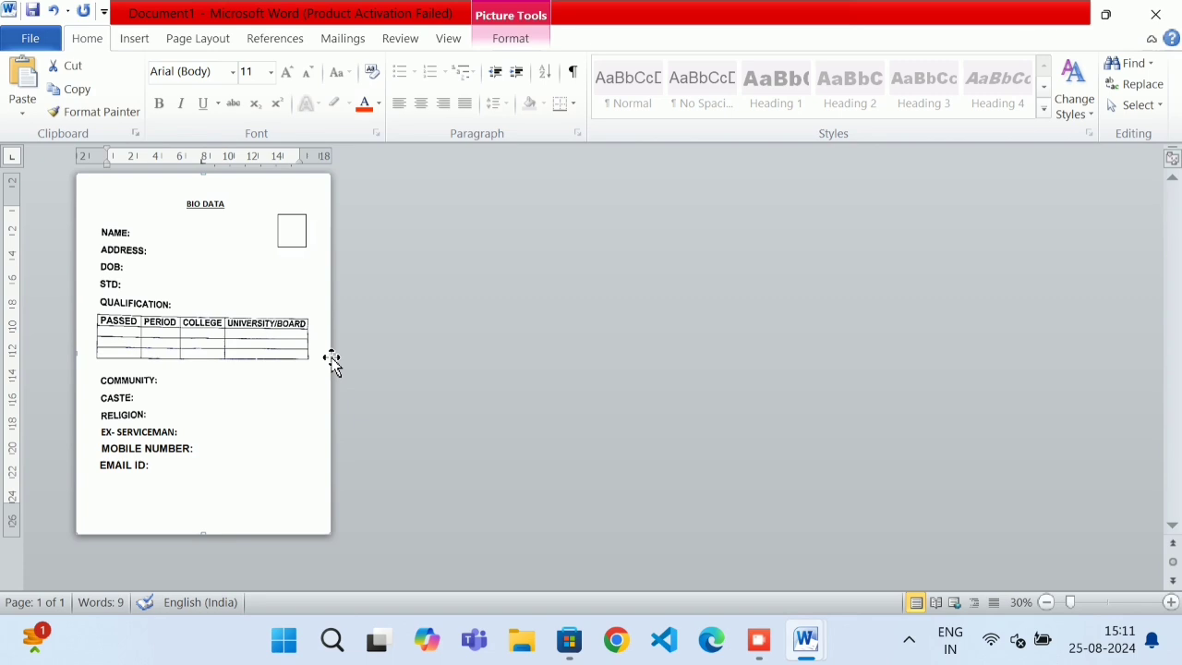
click(188, 203)
click(287, 73)
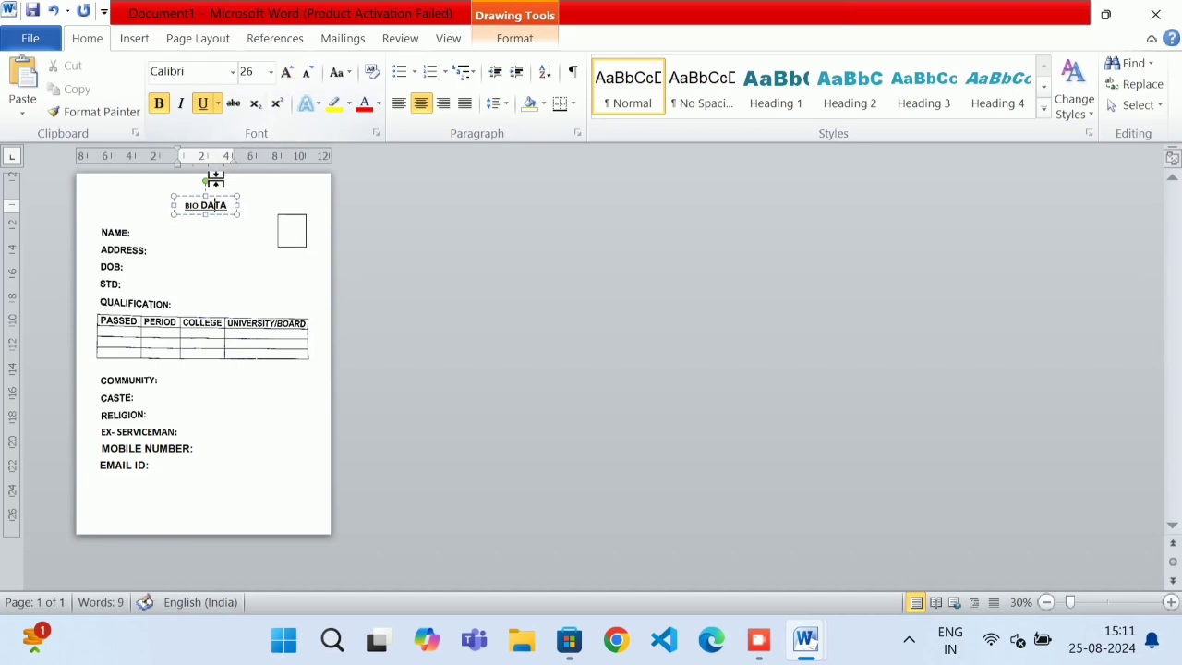
Step: Enlarge the word BIO in the heading to font size 26 to match DATA
click(190, 205)
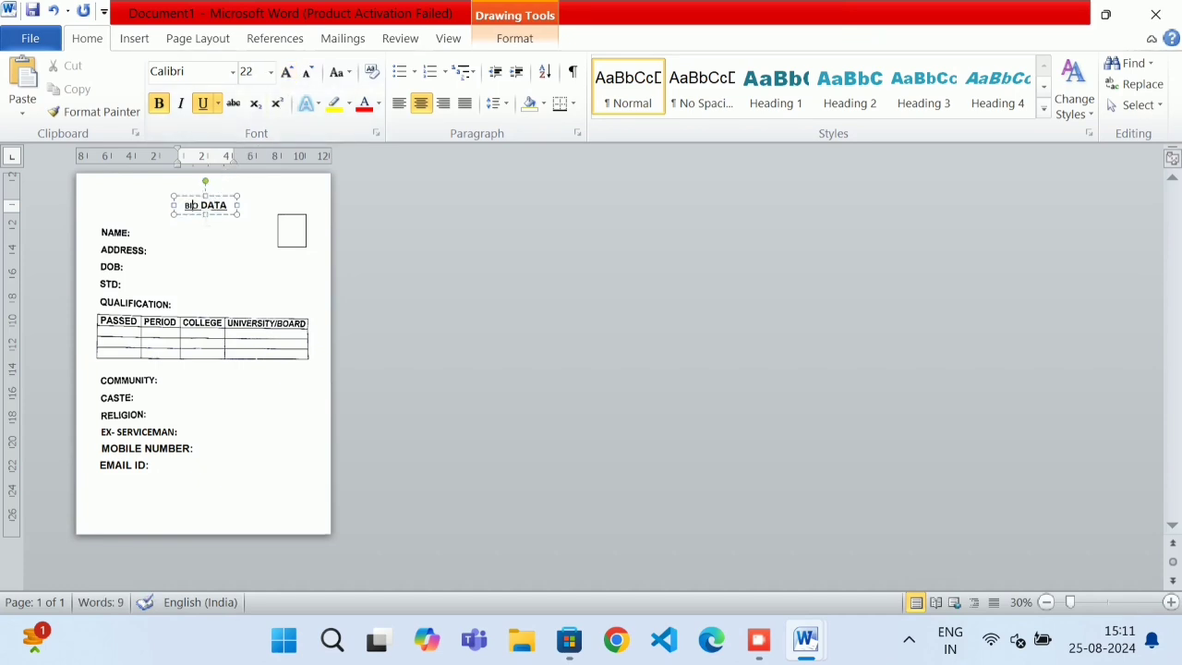
click(286, 72)
click(286, 72)
click(299, 319)
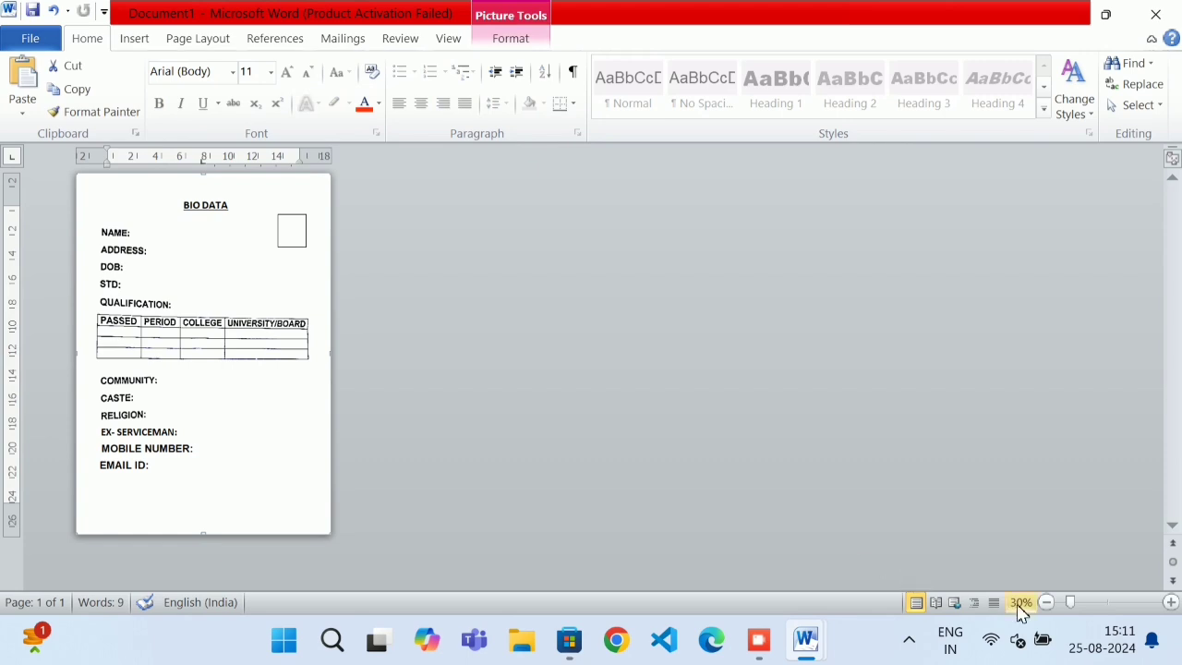
click(1171, 601)
click(1171, 602)
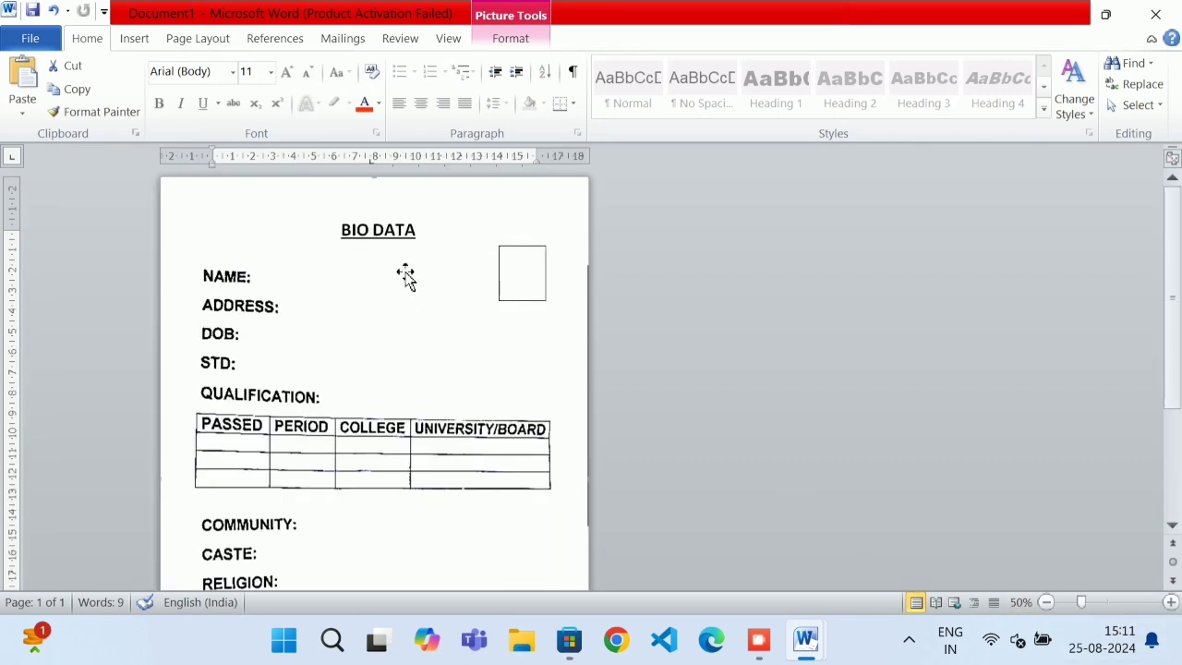
drag(414, 230, 347, 230)
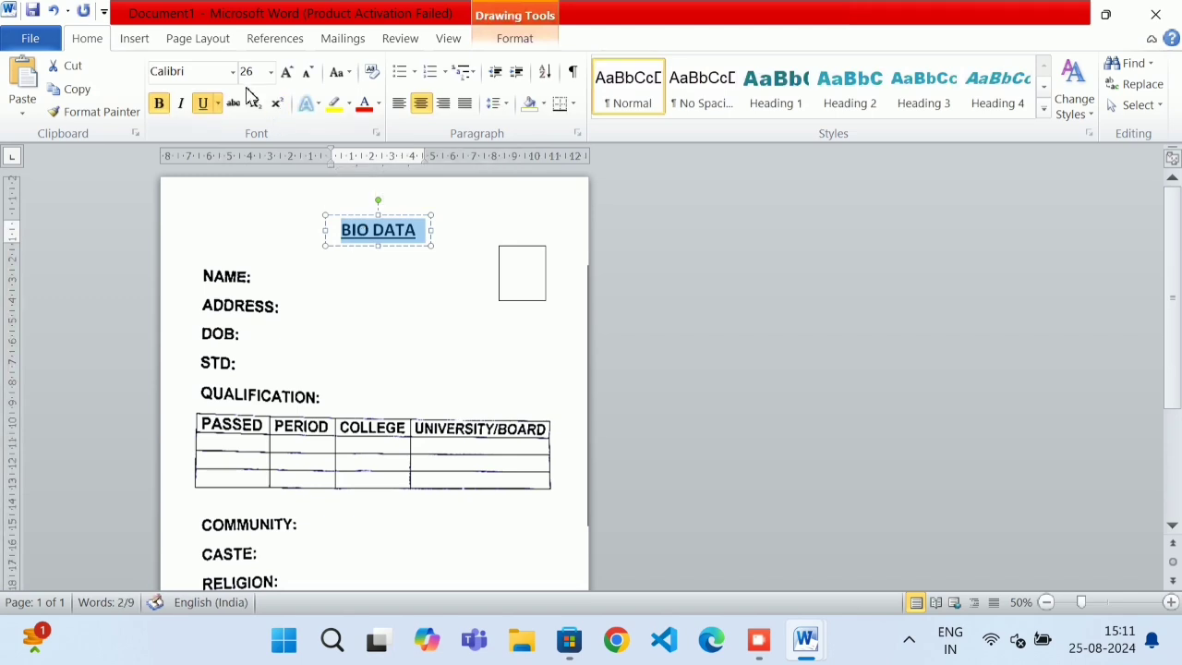
click(591, 340)
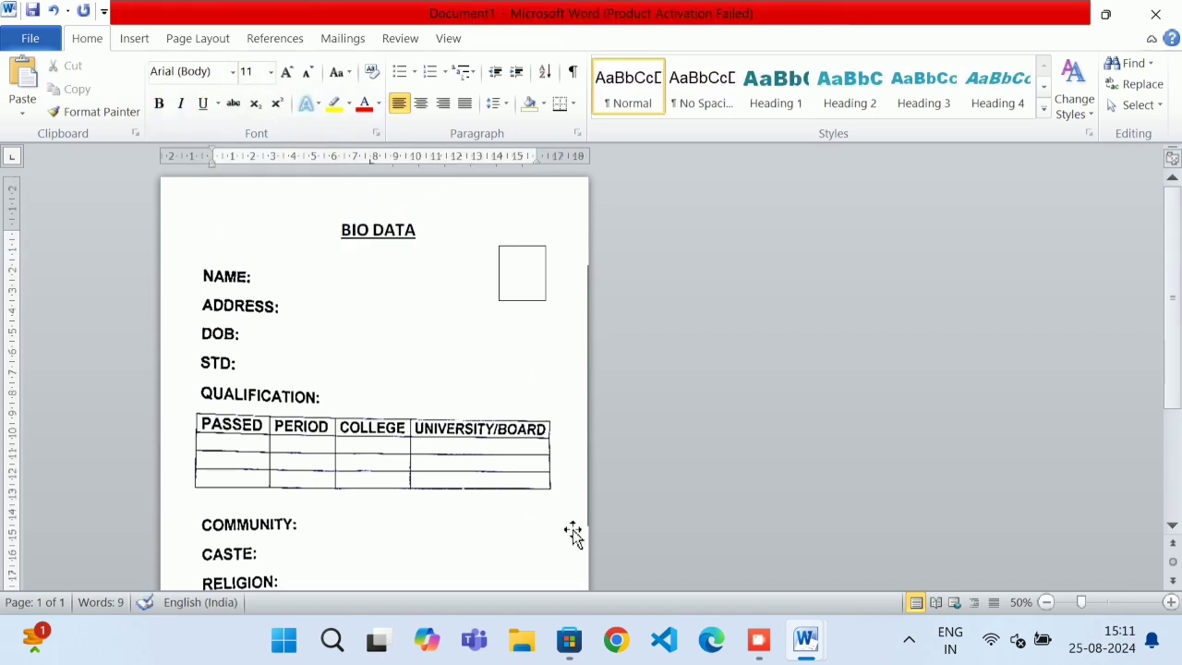
Step: Start saving the document to the Desktop under the file name EDITED
click(28, 38)
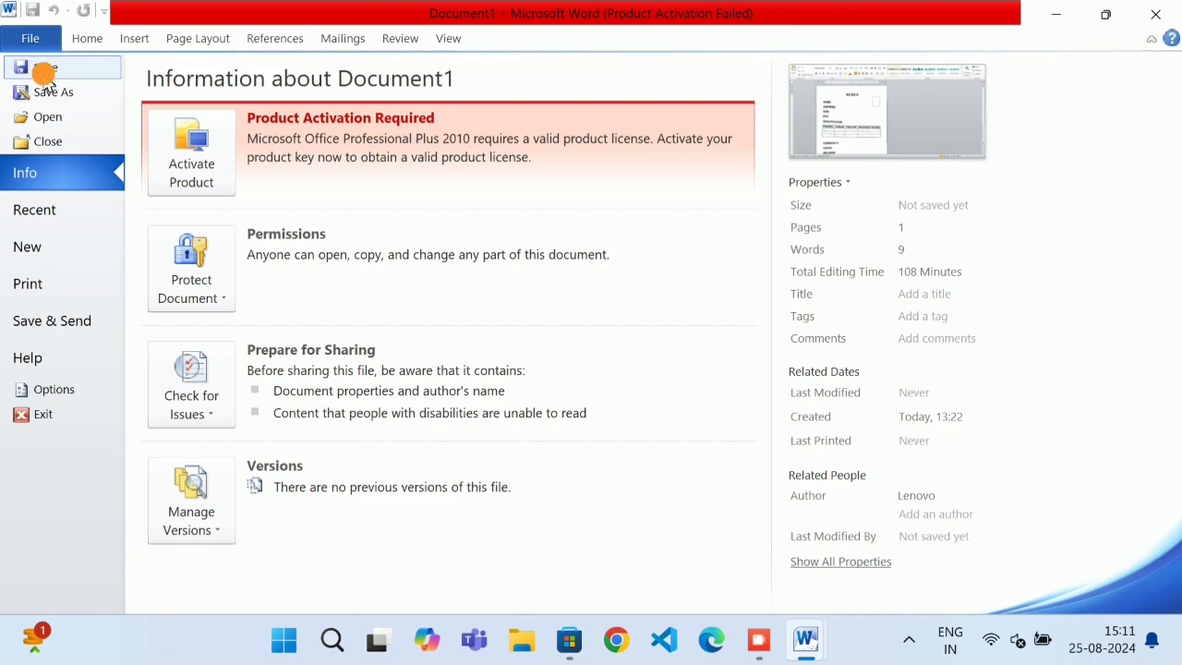
click(43, 70)
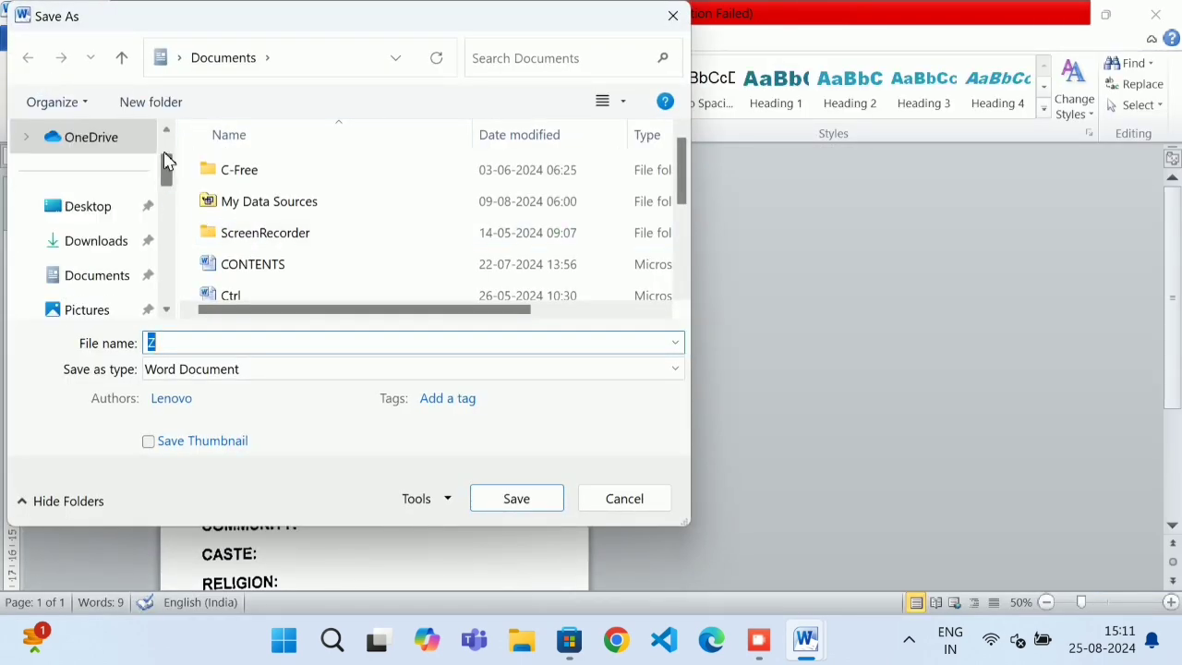
drag(164, 157, 164, 145)
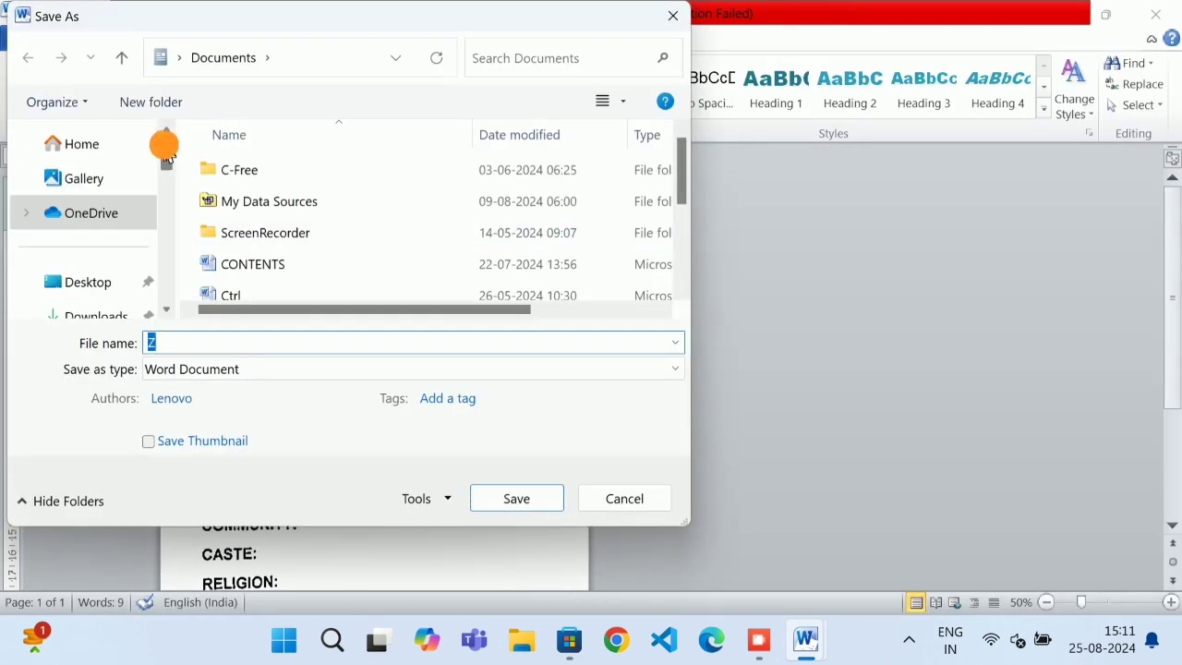
click(97, 284)
double_click(175, 343)
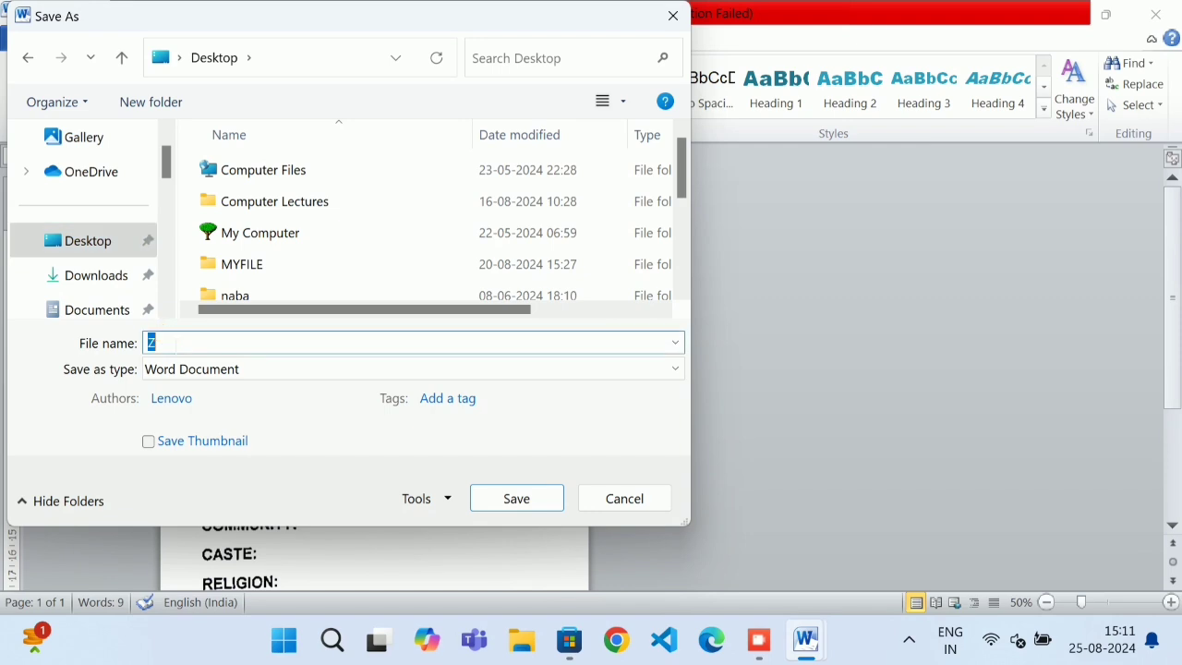
text(E)
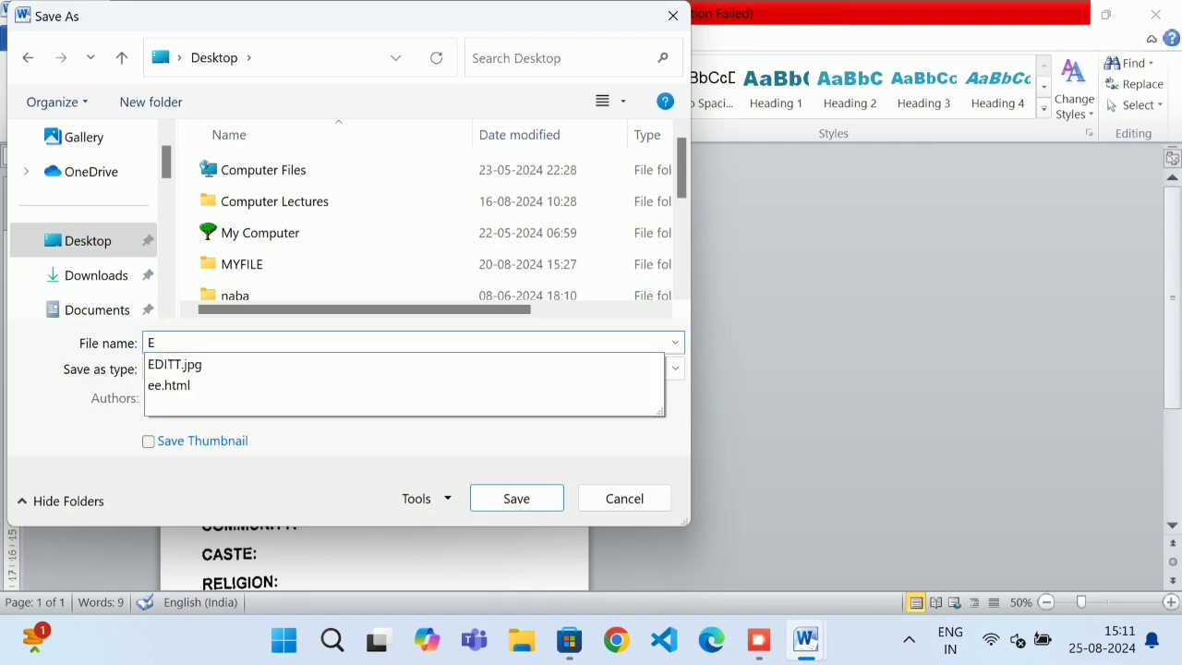
text(DITED)
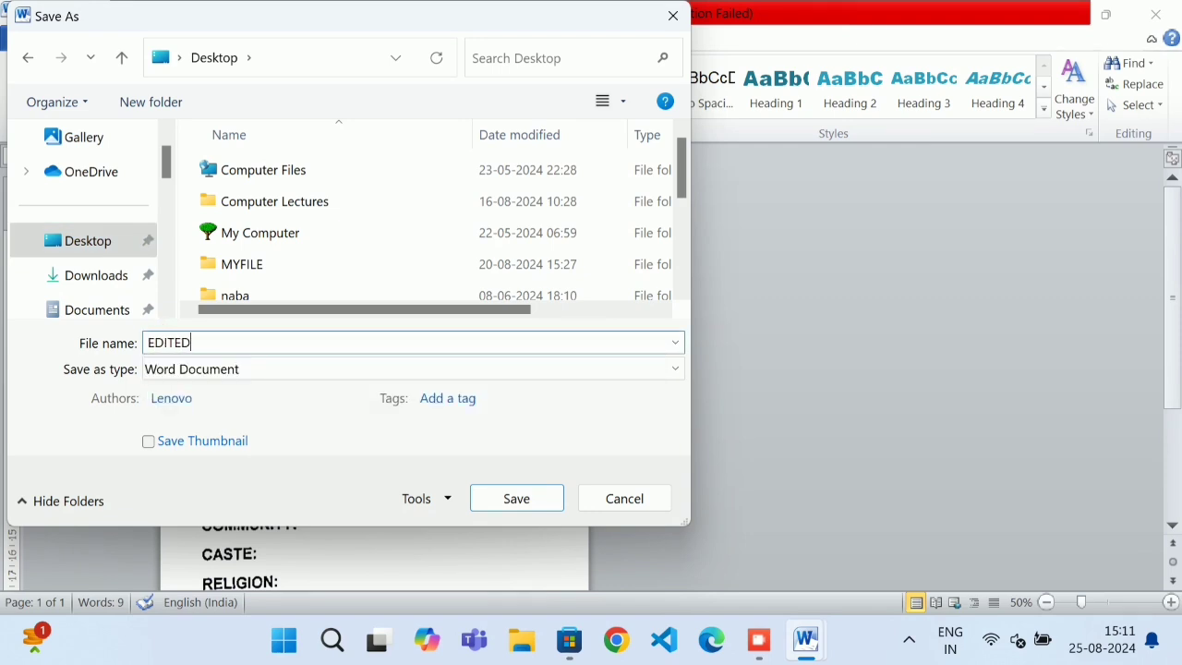
Step: Set the file type to PDF and save EDITED in the MYFILE folder on the Desktop
click(261, 369)
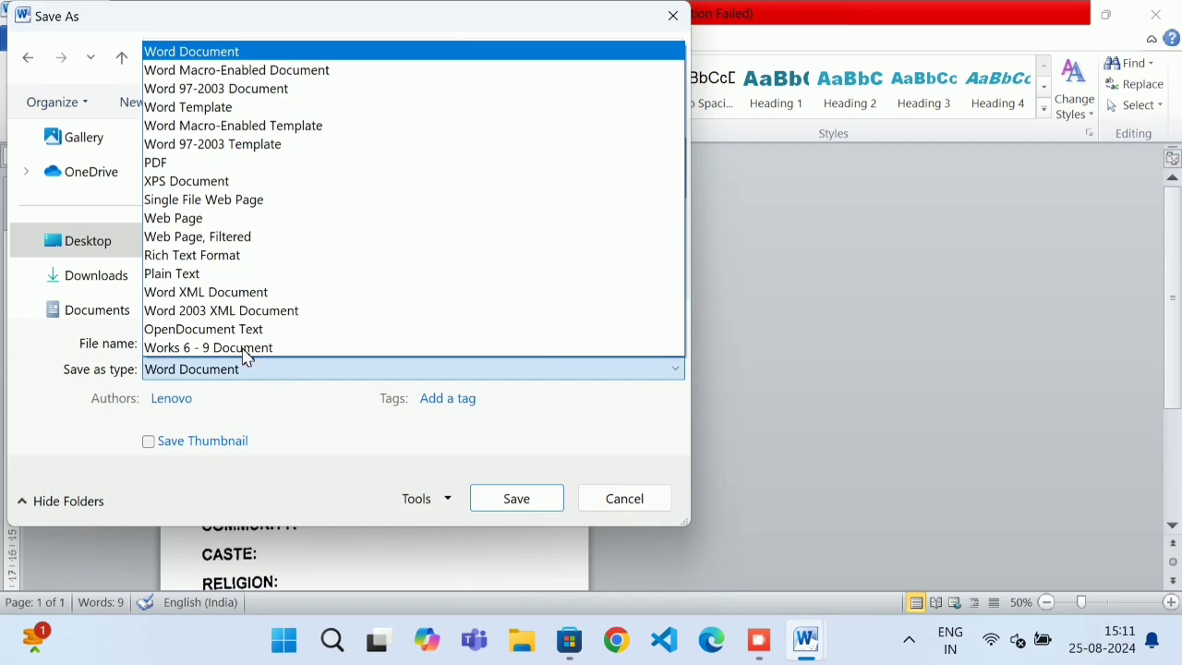
click(230, 182)
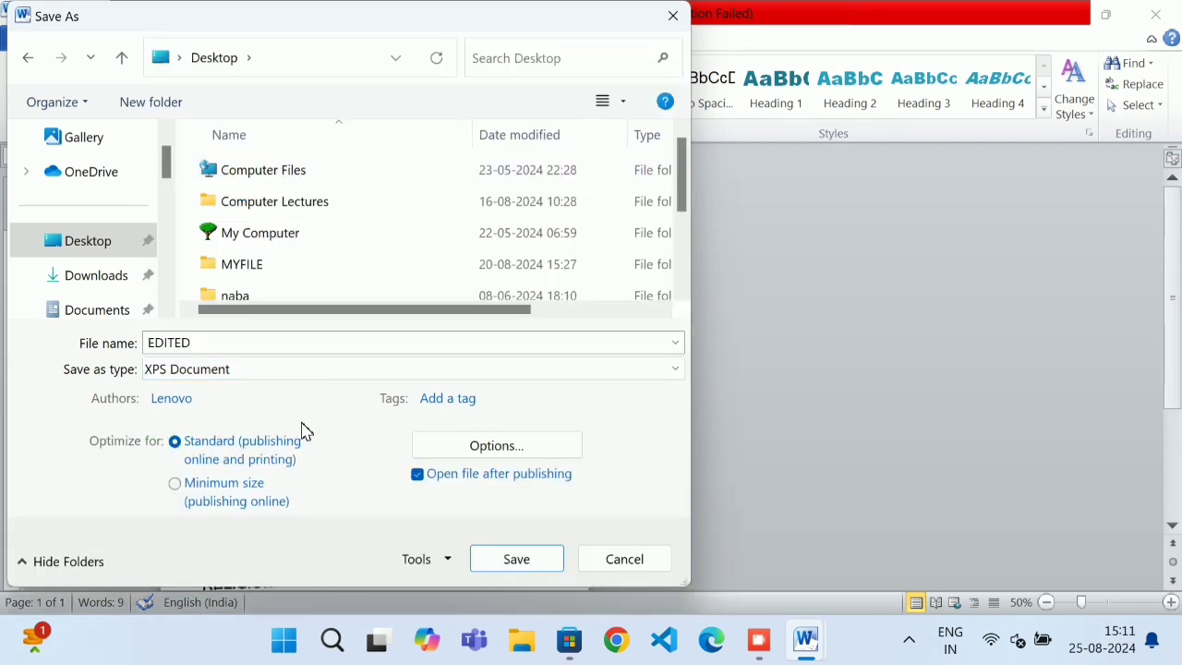
click(271, 370)
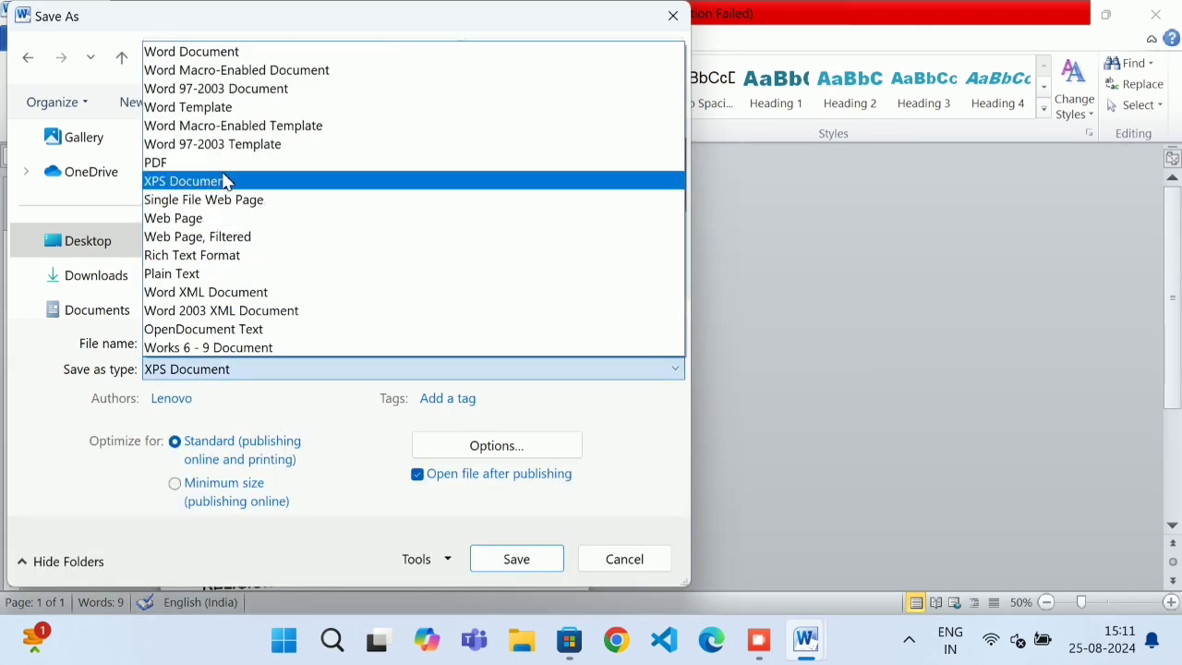
click(224, 162)
click(96, 240)
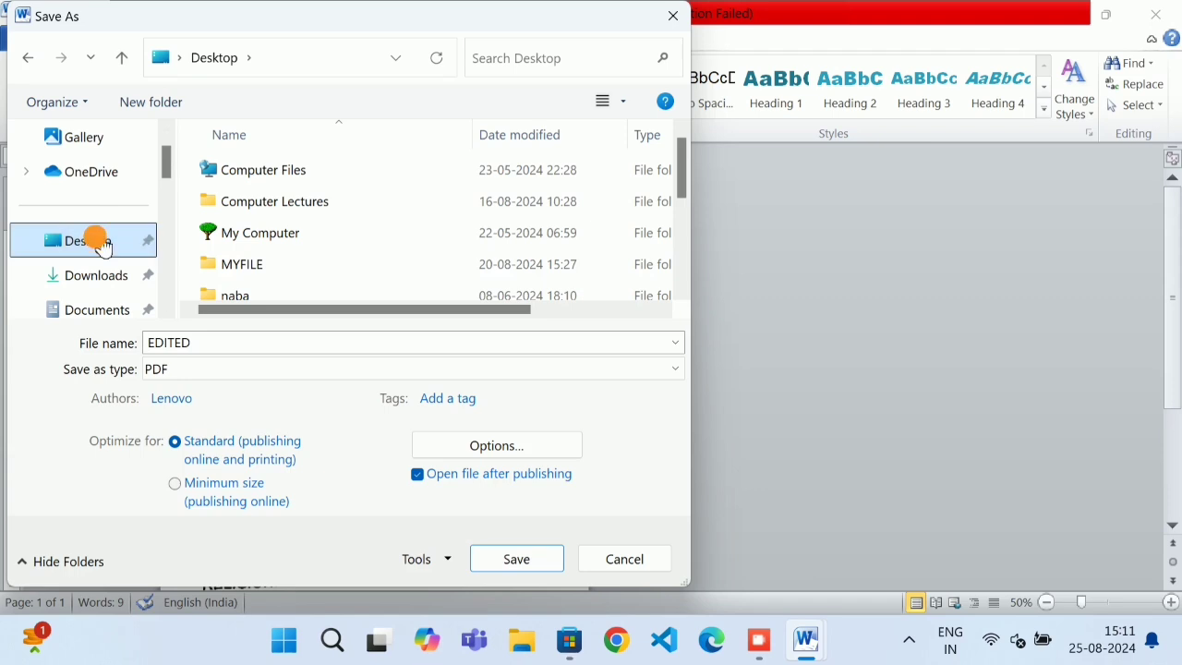
click(442, 268)
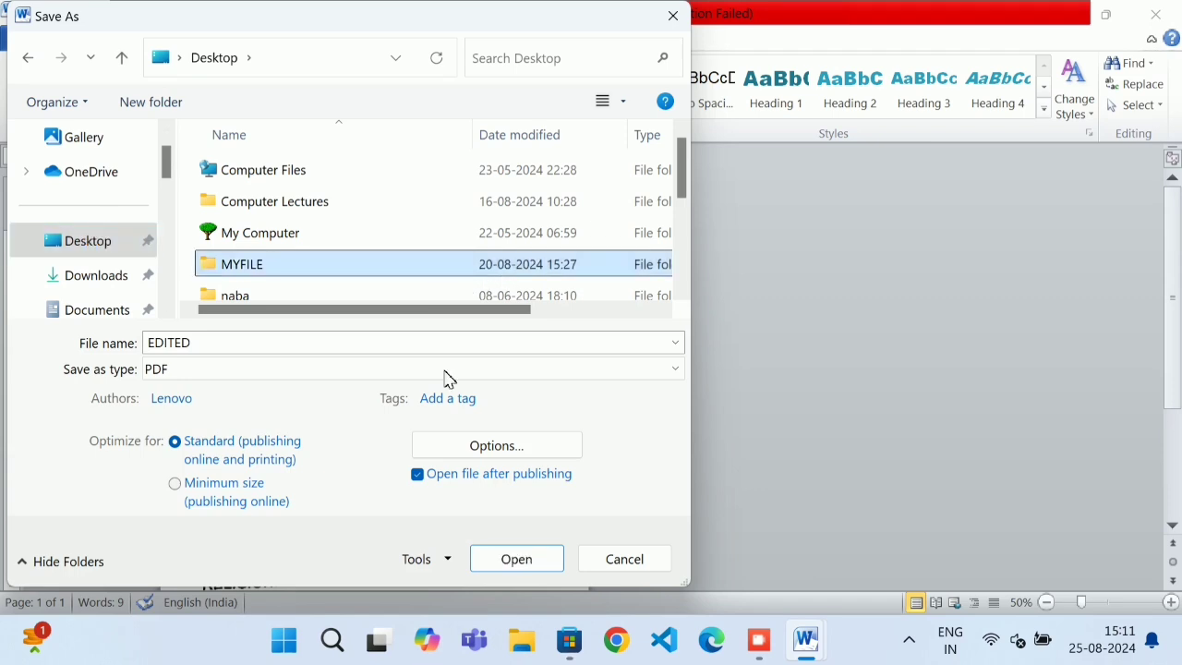
click(513, 561)
click(514, 561)
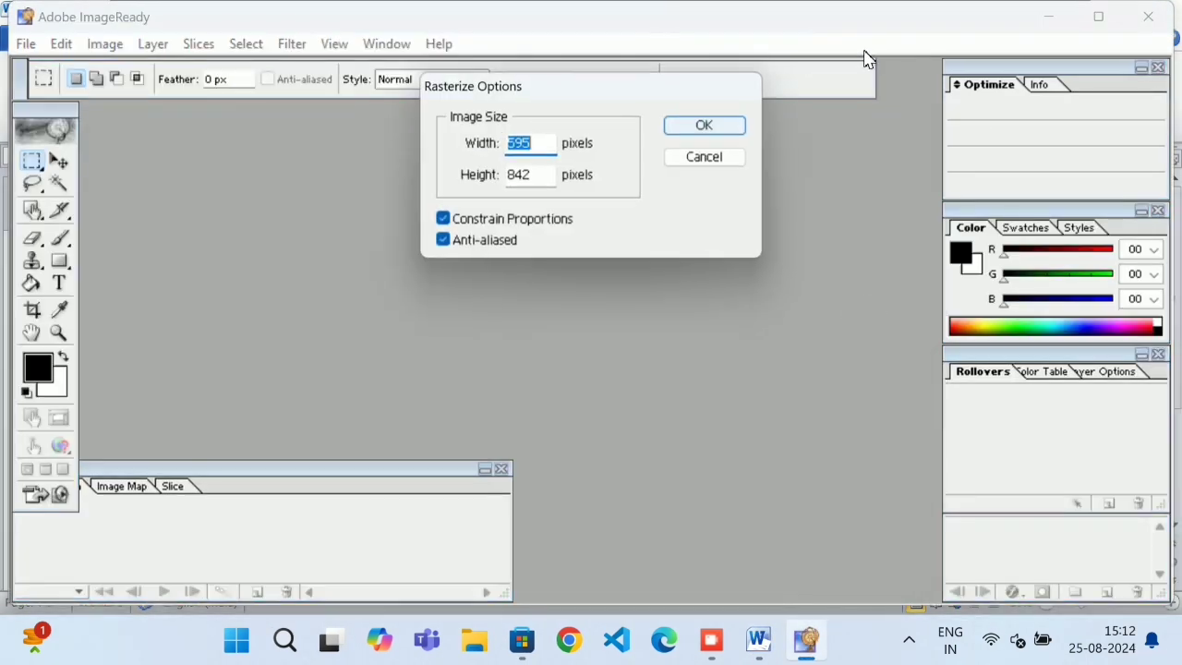
Step: Cancel the rasterize options for the published PDF and close Adobe ImageReady
click(730, 156)
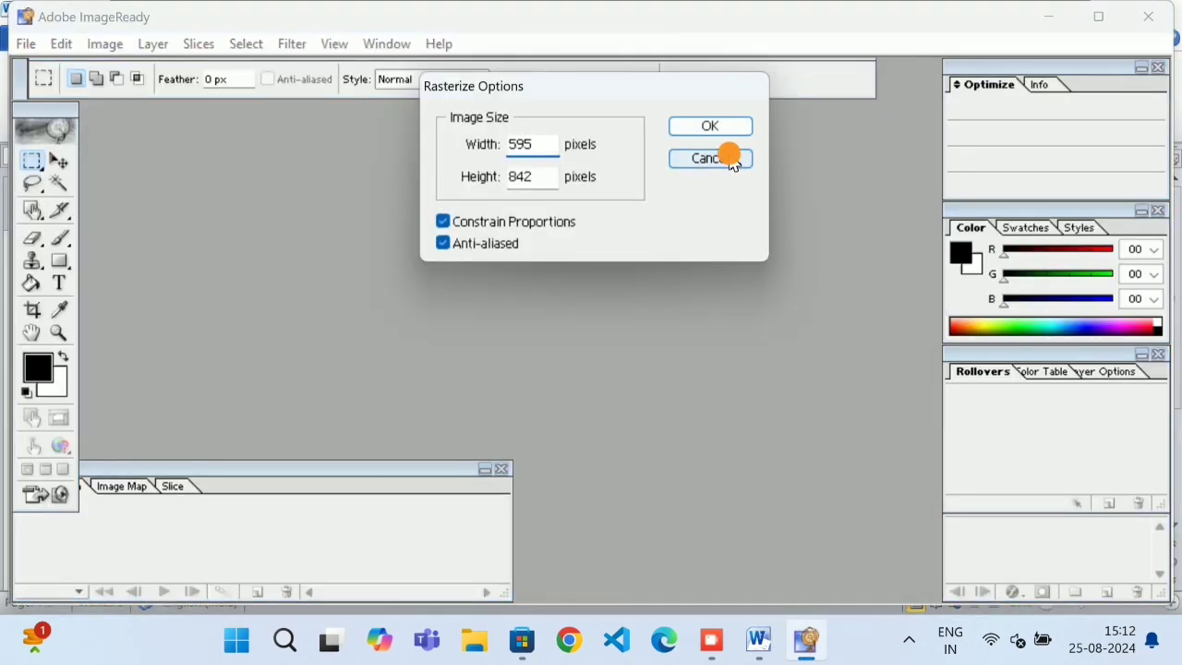
click(1145, 18)
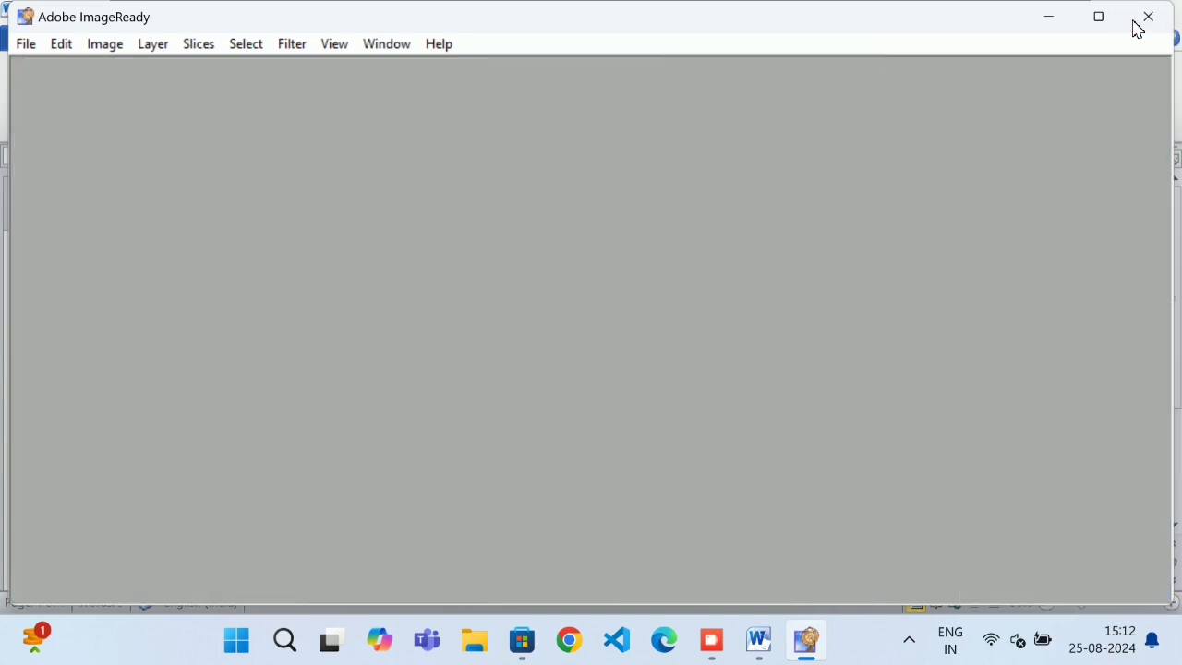
Step: Close Document1 without saving its changes, and minimize the LIKE document window to reveal the desktop
click(1150, 16)
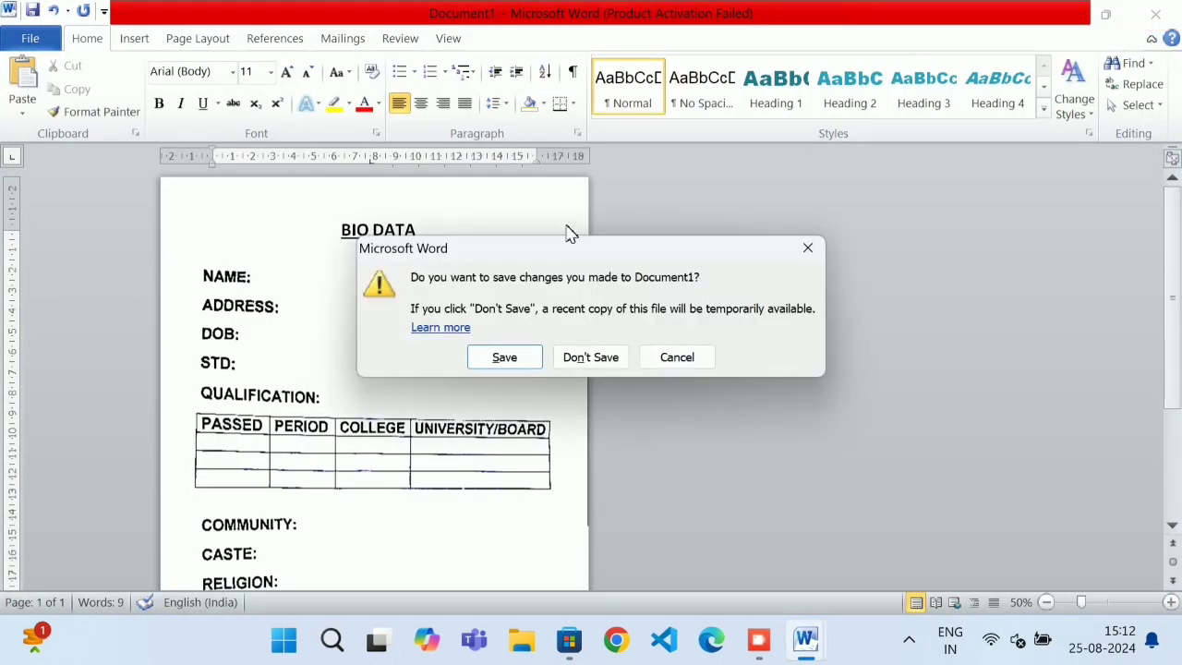
click(592, 356)
click(1155, 14)
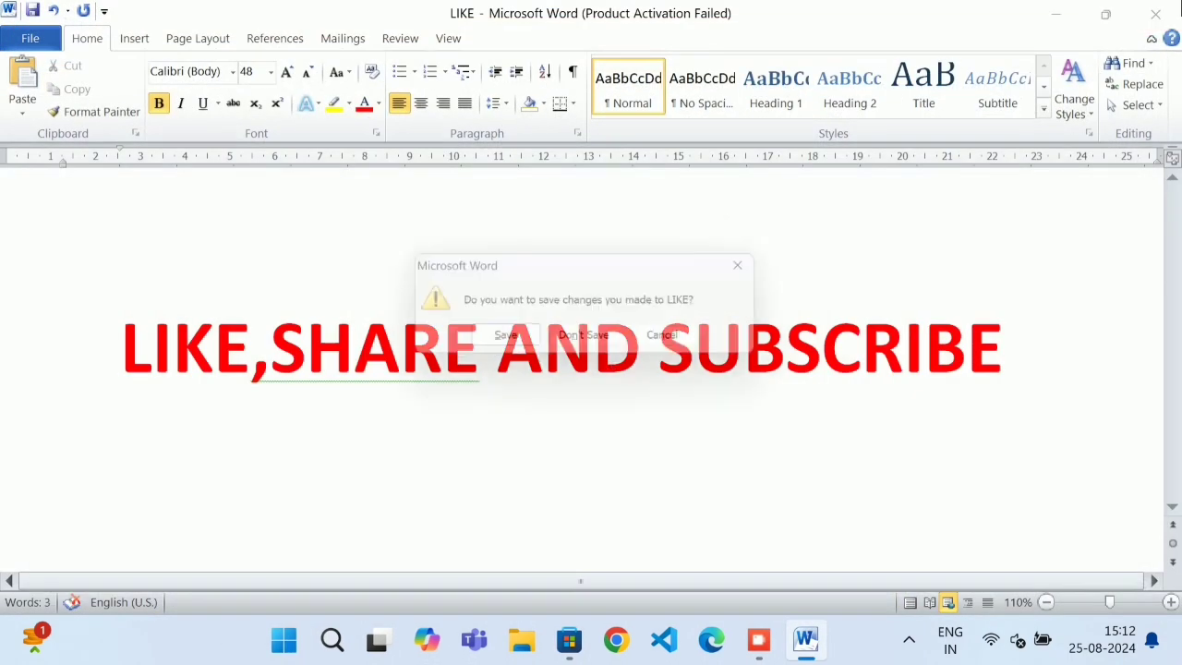
click(685, 336)
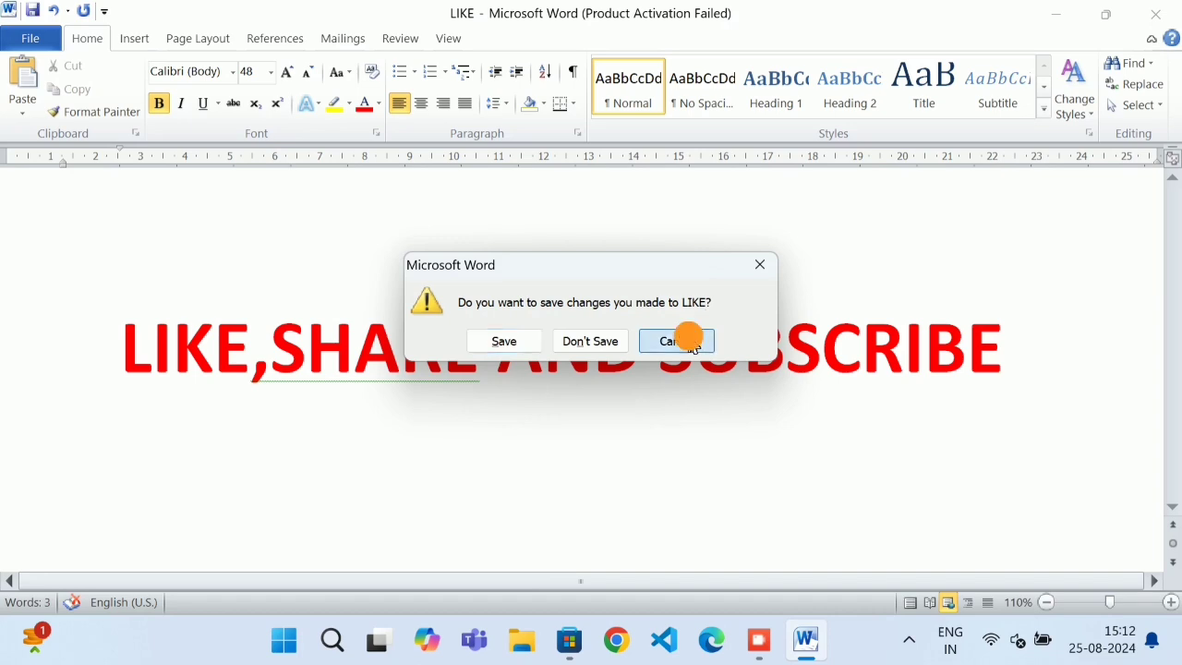
click(1045, 15)
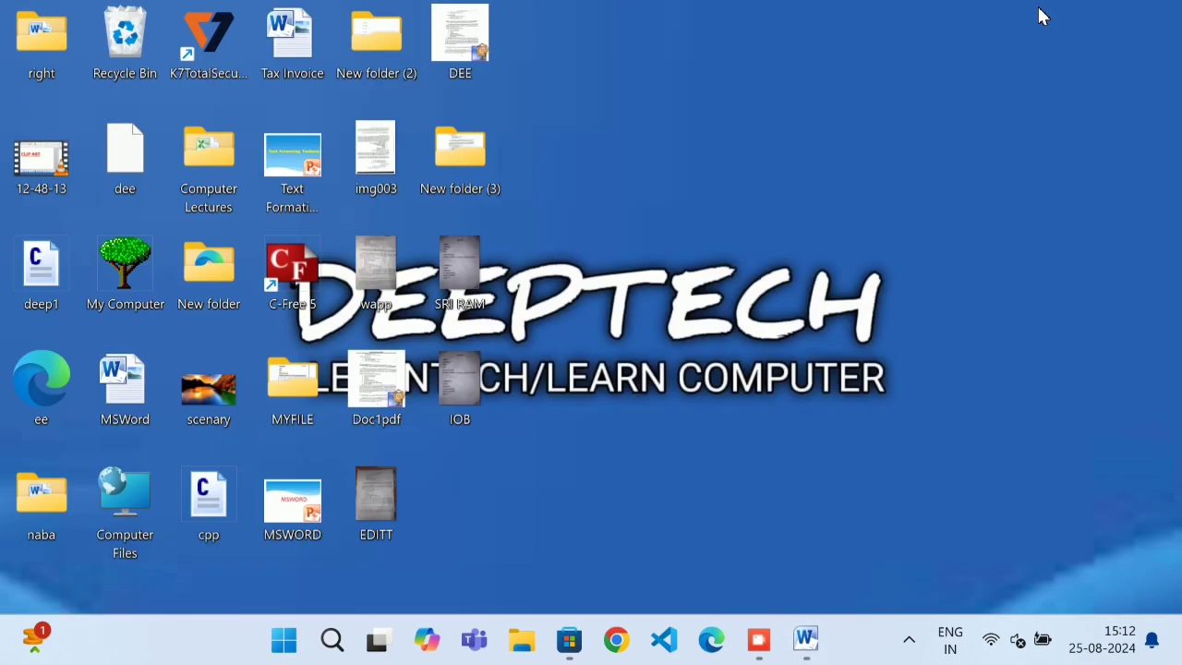